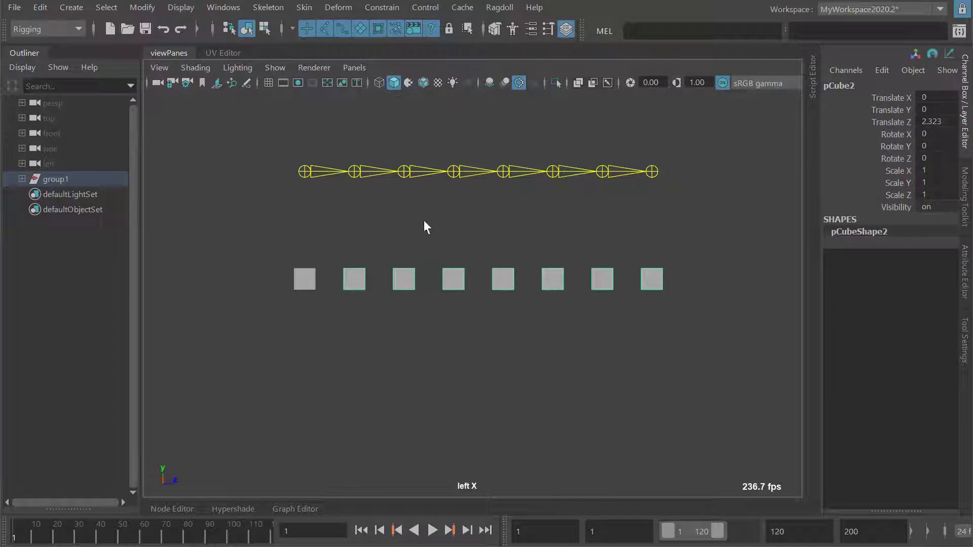
- Select the eight cubes in chain order and create a Ragdoll Dynamic Control from them
{"action": "left_click", "coordinate": [299, 252]}
{"action": "left_click", "coordinate": [304, 281]}
{"action": "left_click", "coordinate": [354, 281], "text": "shift"}
{"action": "left_click", "coordinate": [404, 278], "text": "shift"}
{"action": "left_click", "coordinate": [453, 279], "text": "shift"}
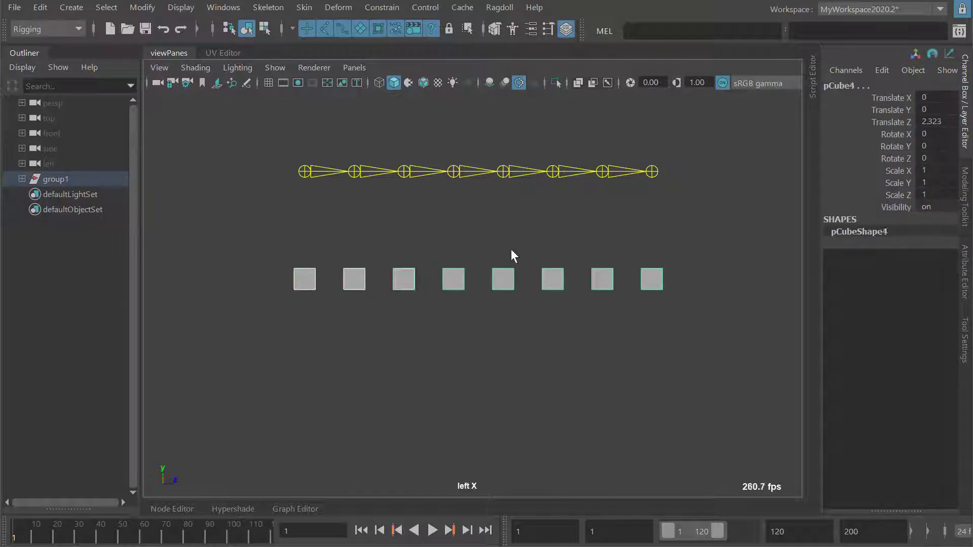
{"action": "left_click", "coordinate": [503, 279], "text": "shift"}
{"action": "left_click", "coordinate": [552, 278], "text": "shift"}
{"action": "left_click", "coordinate": [602, 279], "text": "shift"}
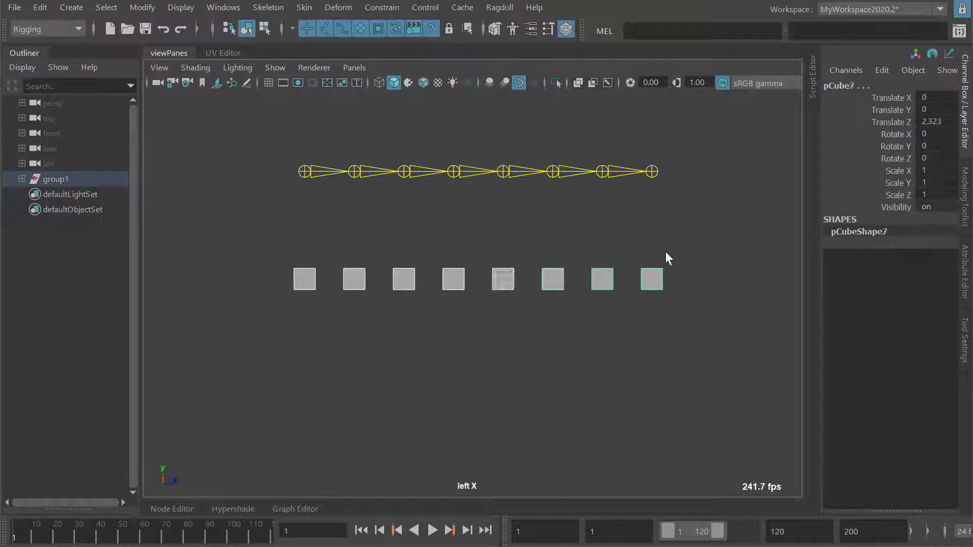
{"action": "left_click", "coordinate": [497, 9]}
{"action": "left_click", "coordinate": [509, 10]}
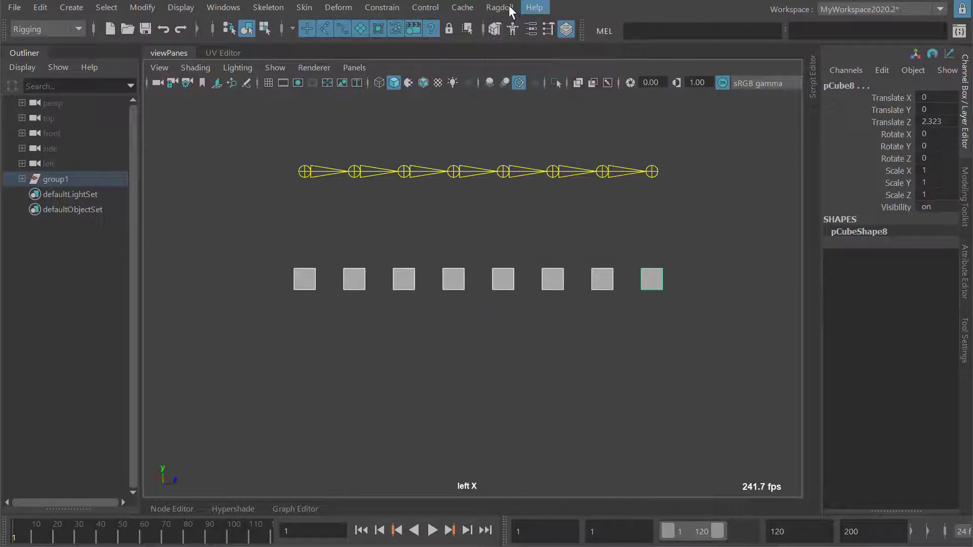
{"action": "left_click", "coordinate": [498, 9]}
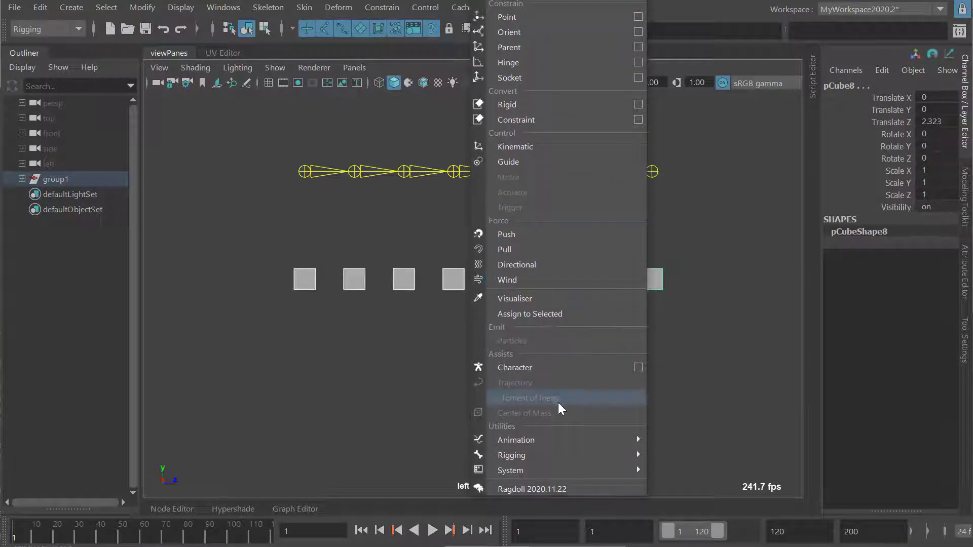
{"action": "mouse_move", "coordinate": [587, 441]}
{"action": "left_click", "coordinate": [700, 454]}
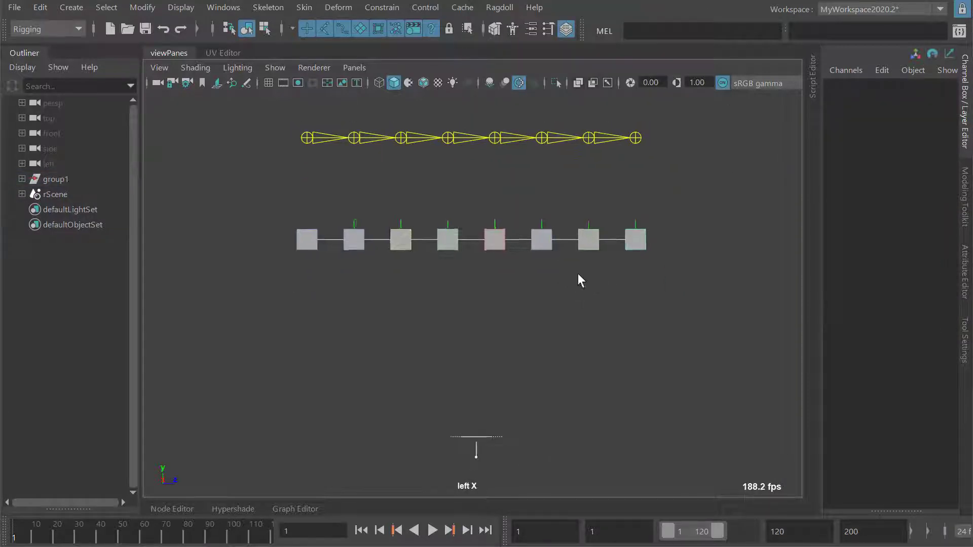
- Play the simulation of the cube chain, stop it, and return to the start frame
{"action": "key", "text": "alt+v"}
{"action": "key", "text": "Escape"}
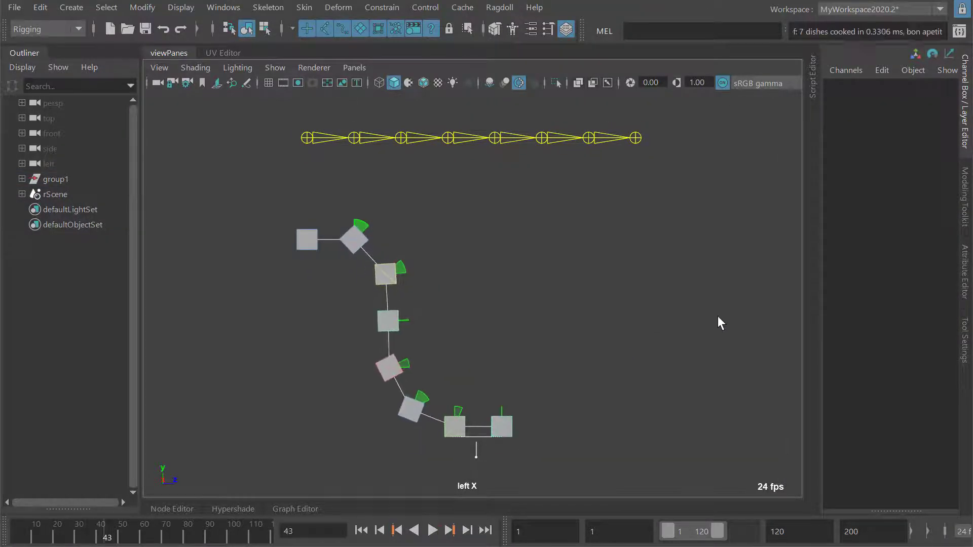
{"action": "key", "text": "shift+alt+v"}
- Select the simulated cubes that follow the root cube and set their Stiffness to 100000
{"action": "left_click_drag", "start_coordinate": [339, 214], "coordinate": [651, 250]}
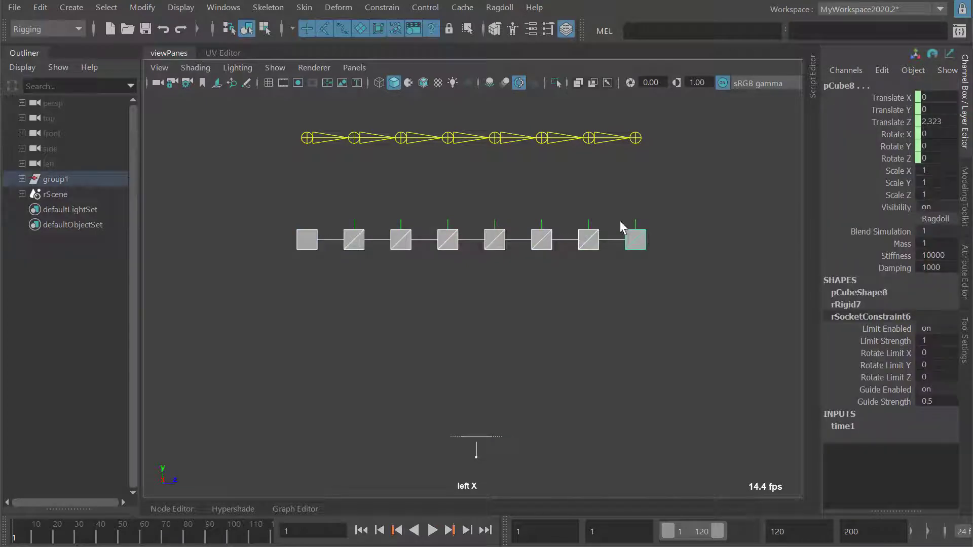
{"action": "left_click", "coordinate": [932, 256]}
{"action": "type", "text": "0"}
{"action": "key", "text": "Return"}
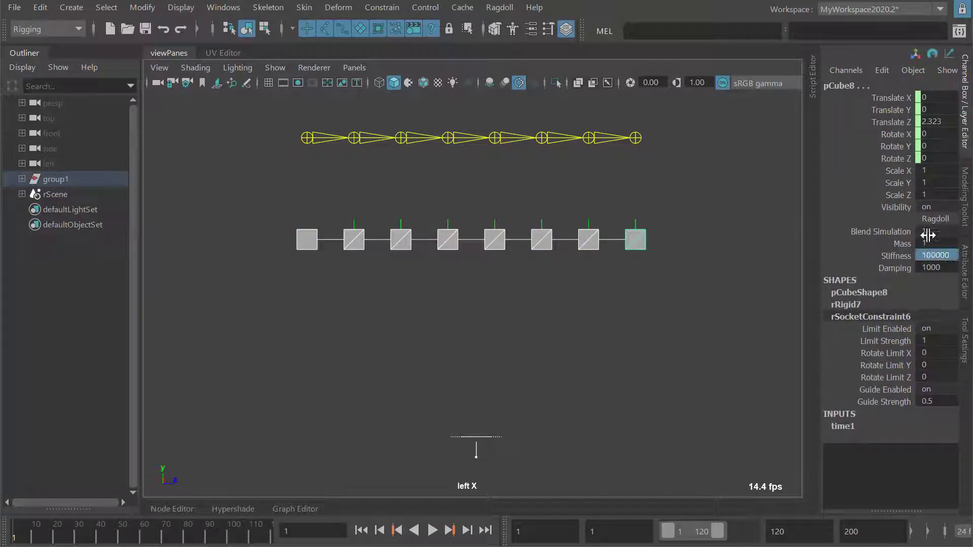
- Play the stiffened cube chain to see how far it sags, and rewind to the start
{"action": "key", "text": "alt+v"}
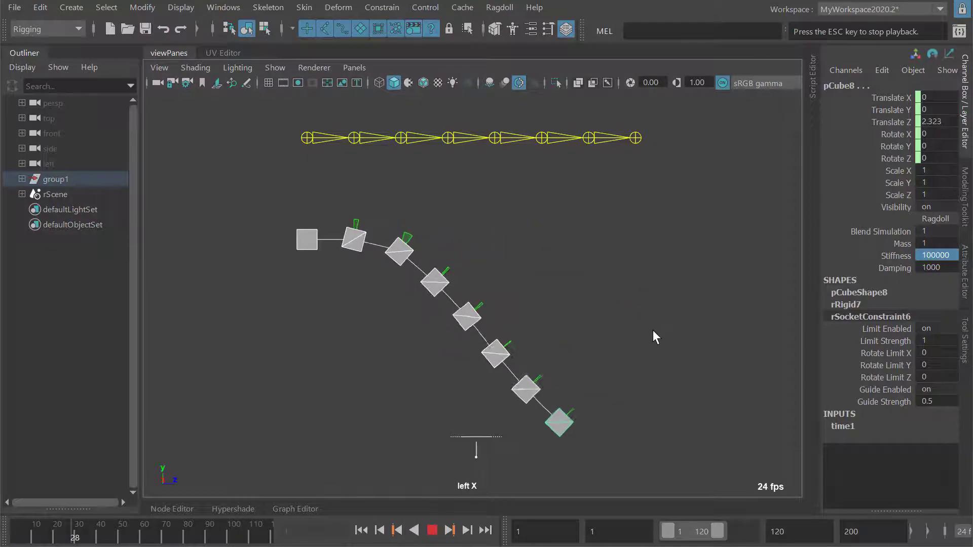
{"action": "key", "text": "alt+v"}
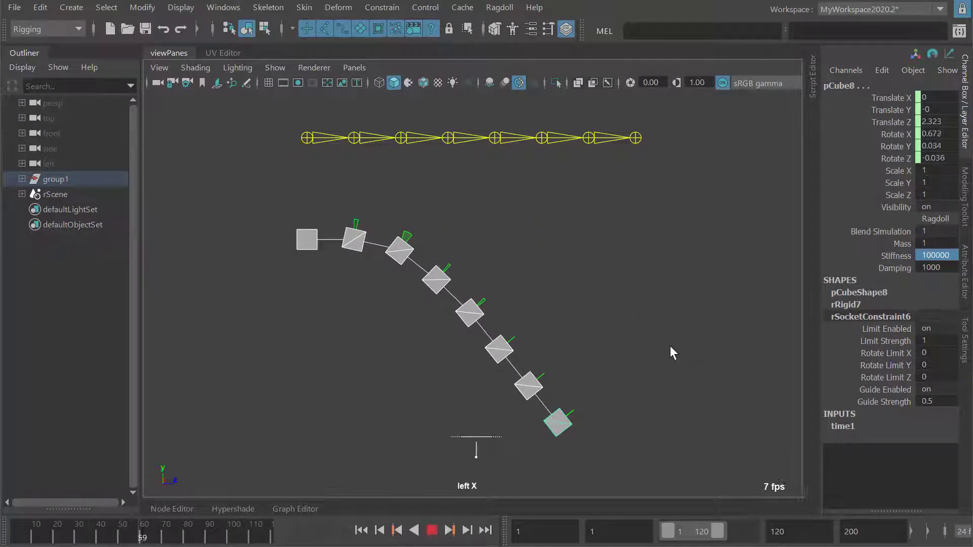
{"action": "key", "text": "shift+alt+v"}
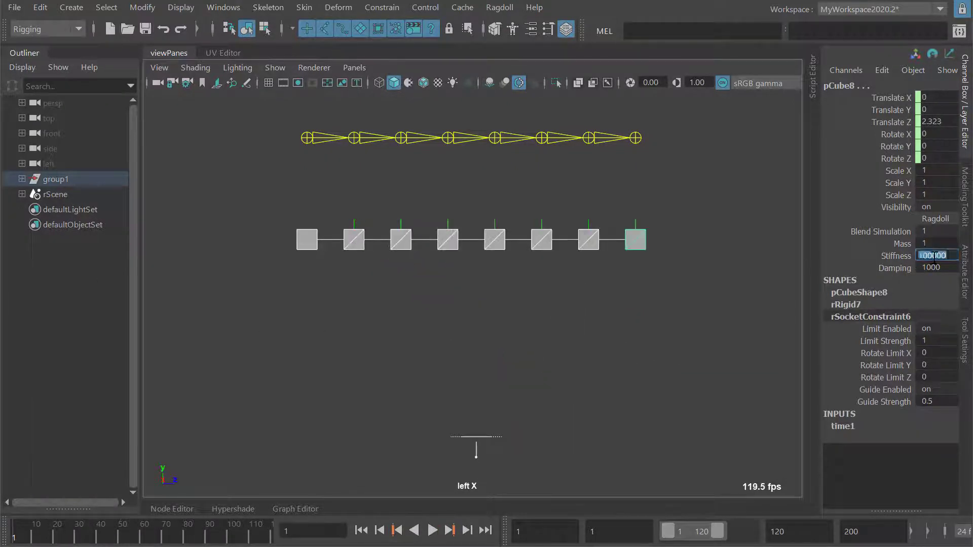
- Play the simulation with the selected cubes' Stiffness set to 1000000 and stop with the chain bent
{"action": "key", "text": "alt+v"}
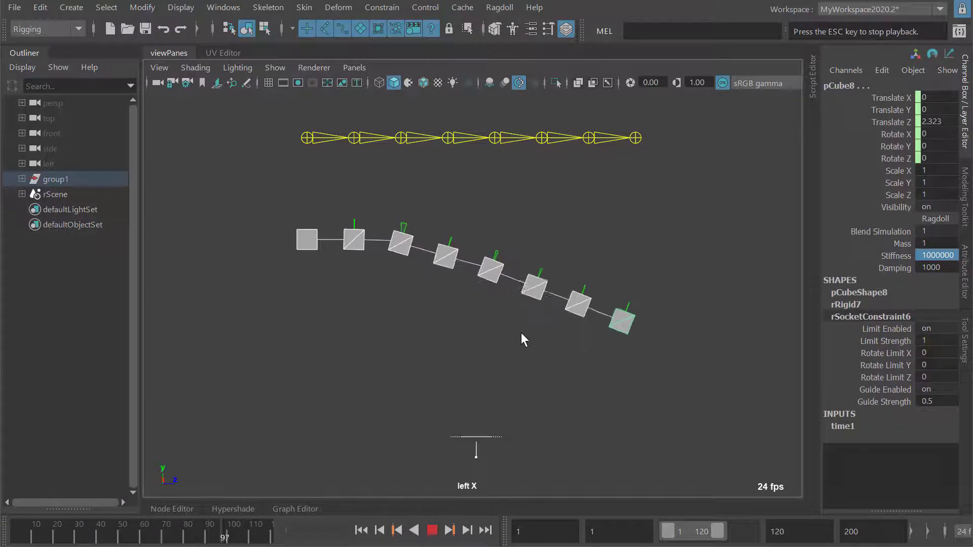
{"action": "key", "text": "Escape"}
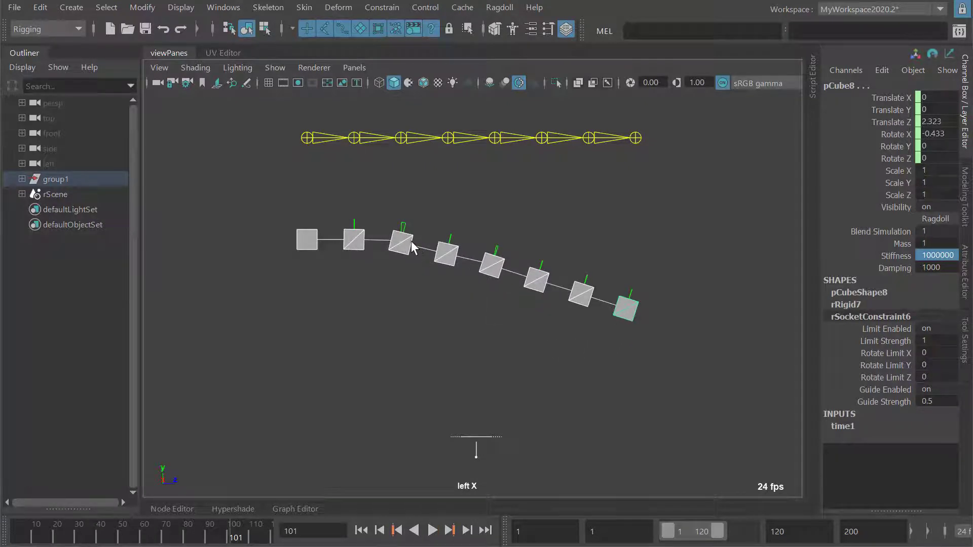
- Examine the guide angles along the bent cube chain up close, and replay and rewind the simulation
{"action": "scroll", "coordinate": [457, 264], "scroll_direction": "up", "scroll_amount": 3}
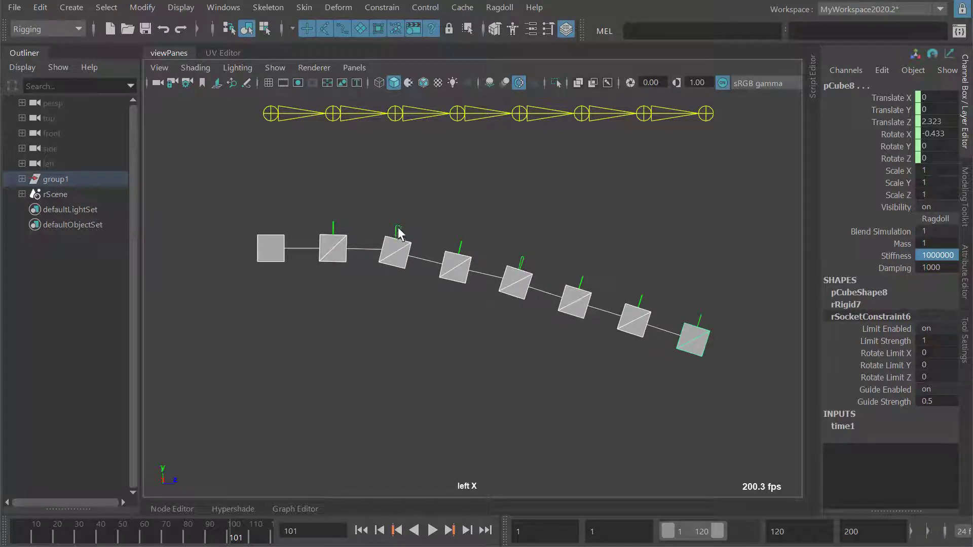
{"action": "middle_click_drag", "start_coordinate": [400, 231], "coordinate": [387, 221], "text": "alt"}
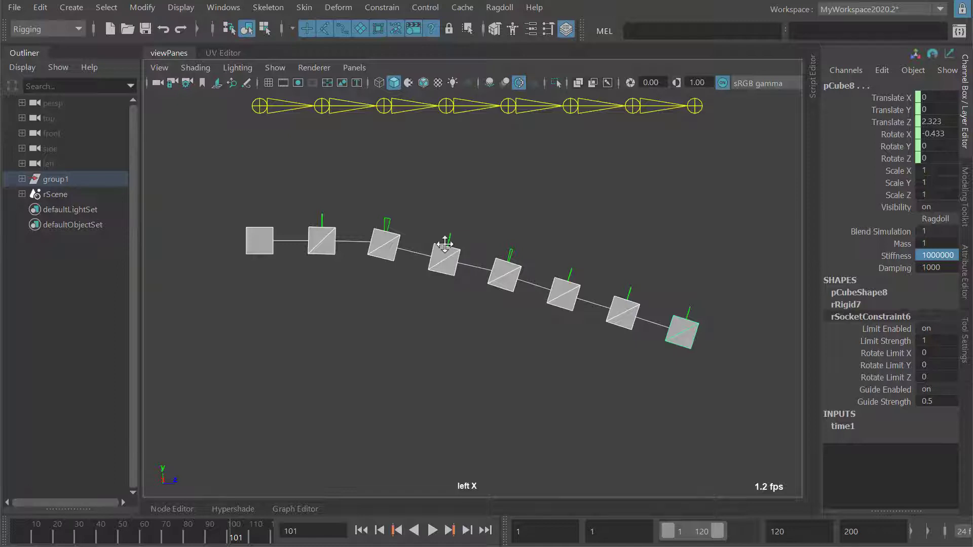
{"action": "mouse_move", "coordinate": [445, 245]}
{"action": "right_mouse_down", "text": "alt"}
{"action": "mouse_move", "coordinate": [480, 242]}
{"action": "mouse_move", "coordinate": [448, 242]}
{"action": "right_mouse_up", "text": "alt"}
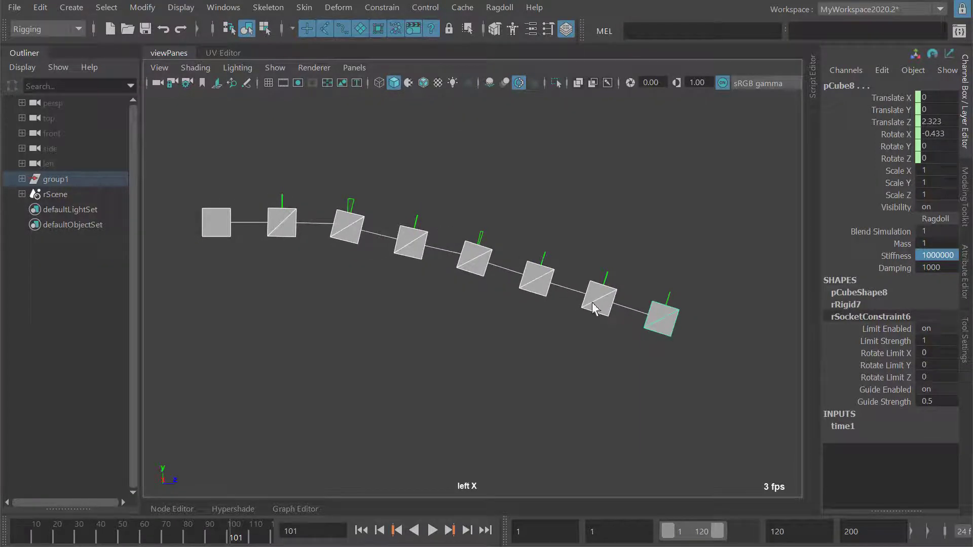
{"action": "right_click_drag", "start_coordinate": [592, 302], "coordinate": [375, 217], "text": "alt"}
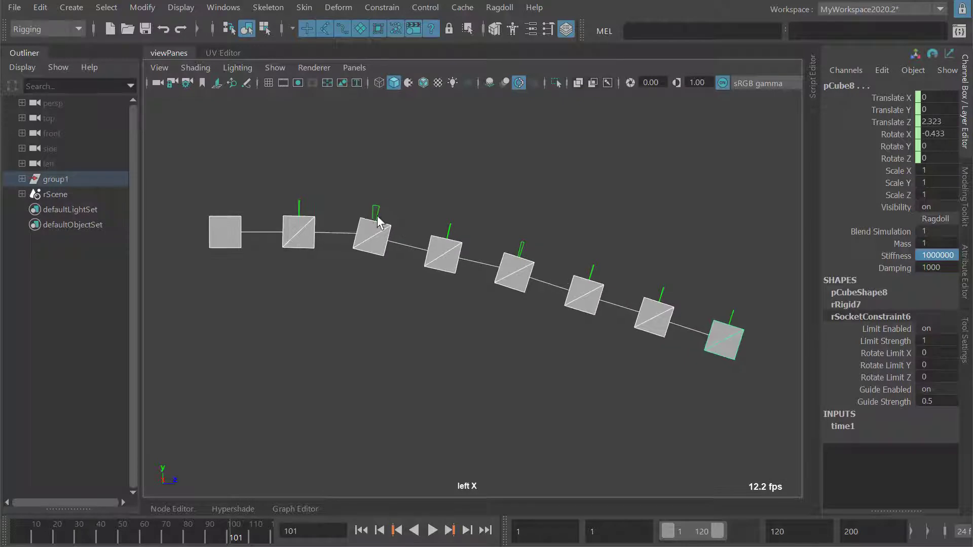
{"action": "middle_click_drag", "start_coordinate": [519, 260], "coordinate": [476, 252], "text": "alt"}
{"action": "right_click_drag", "start_coordinate": [566, 288], "coordinate": [486, 271], "text": "alt"}
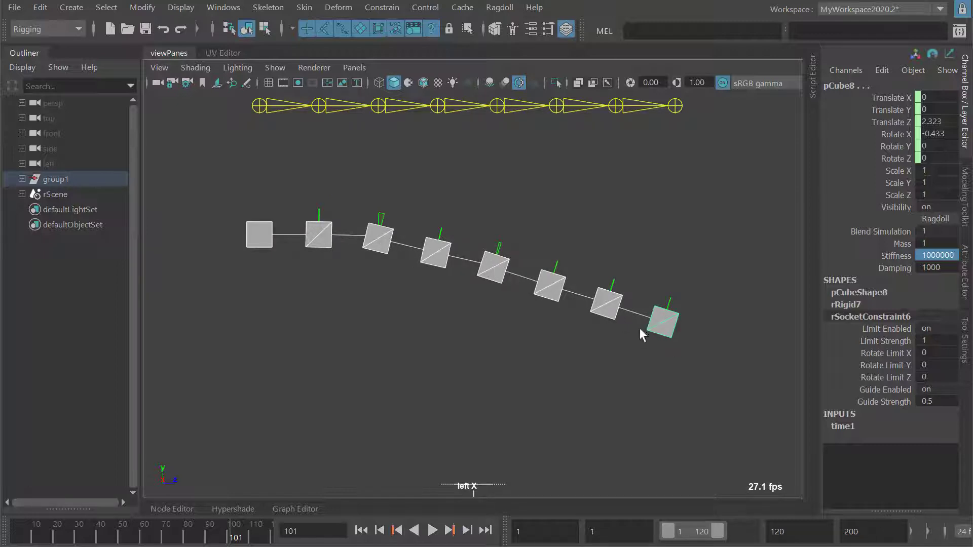
{"action": "right_click_drag", "start_coordinate": [633, 312], "coordinate": [598, 303], "text": "alt"}
{"action": "middle_click_drag", "start_coordinate": [519, 265], "coordinate": [517, 278], "text": "alt"}
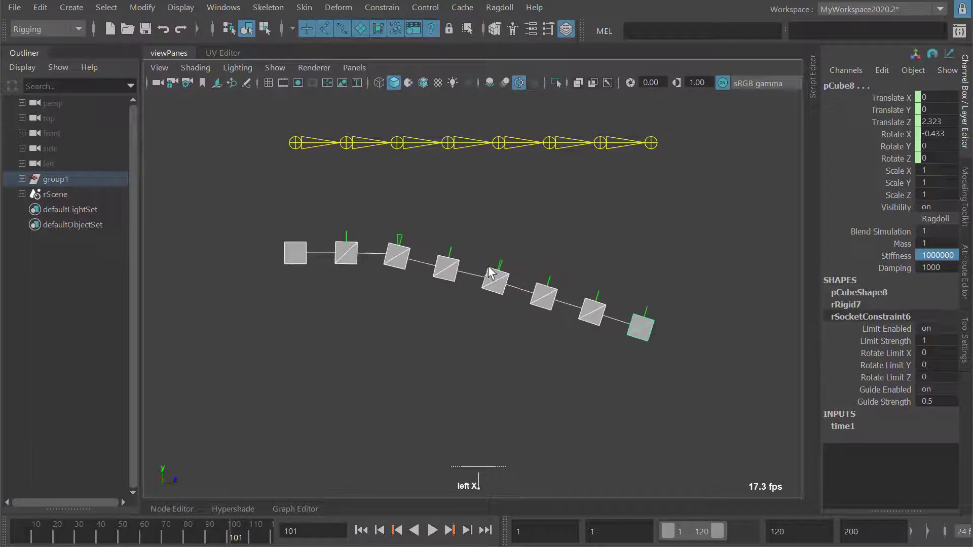
{"action": "right_click_drag", "start_coordinate": [488, 266], "coordinate": [485, 263], "text": "alt"}
{"action": "key", "text": "alt+v"}
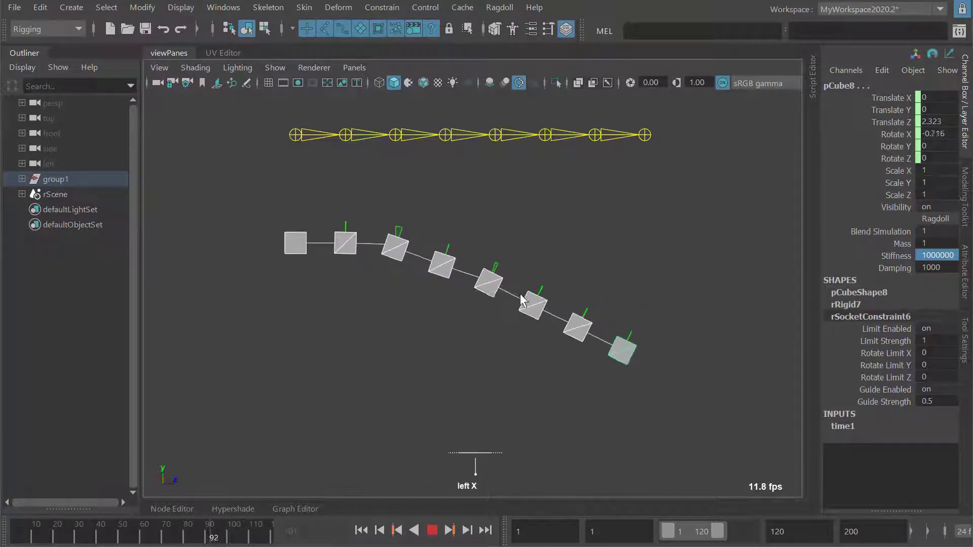
{"action": "key", "text": "alt+shift+v"}
- Select the seven joints in order from the root and create a Ragdoll Dynamic Control from them
{"action": "left_click", "coordinate": [324, 135]}
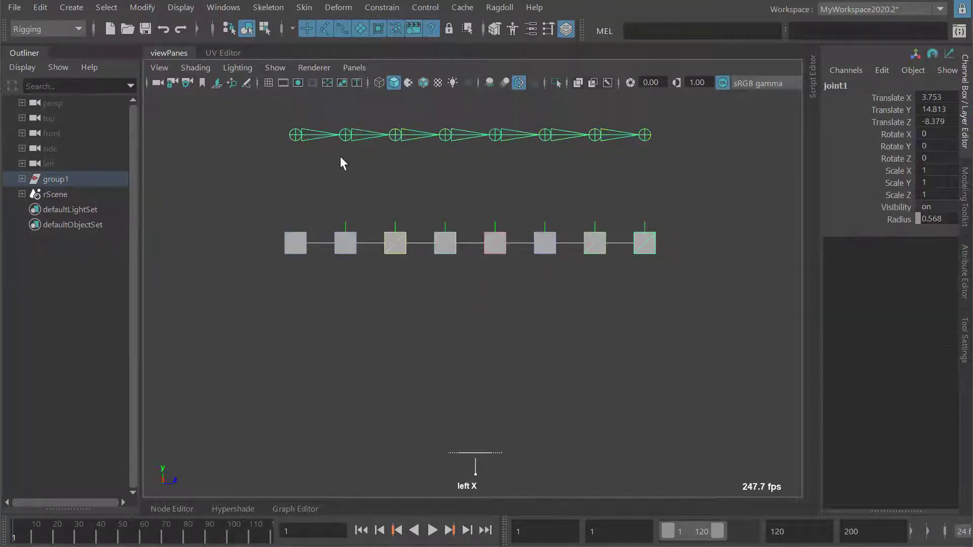
{"action": "left_click", "coordinate": [370, 135], "text": "shift"}
{"action": "key", "text": "Down"}
{"action": "key", "text": "Down"}
{"action": "key", "text": "Down"}
{"action": "key", "text": "Down"}
{"action": "key", "text": "Down"}
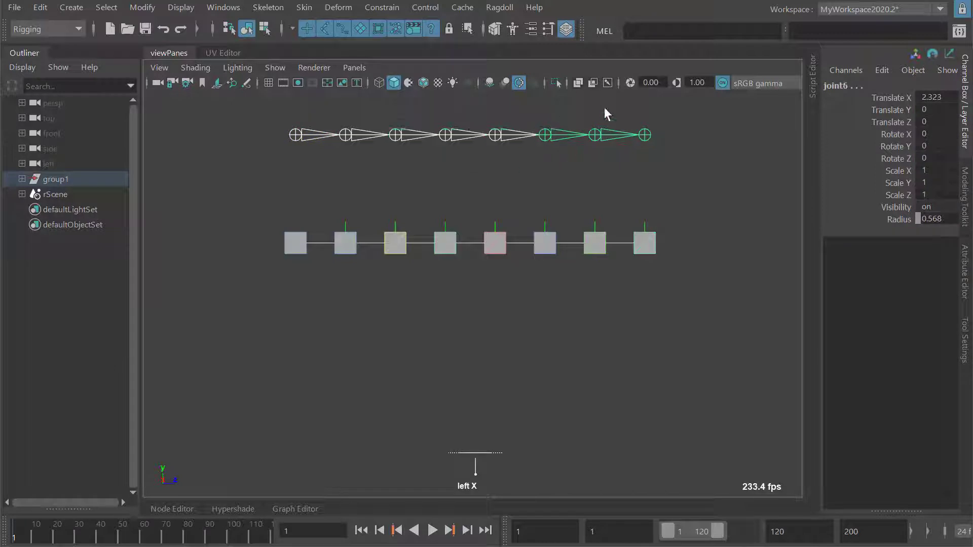
{"action": "left_click", "coordinate": [500, 7]}
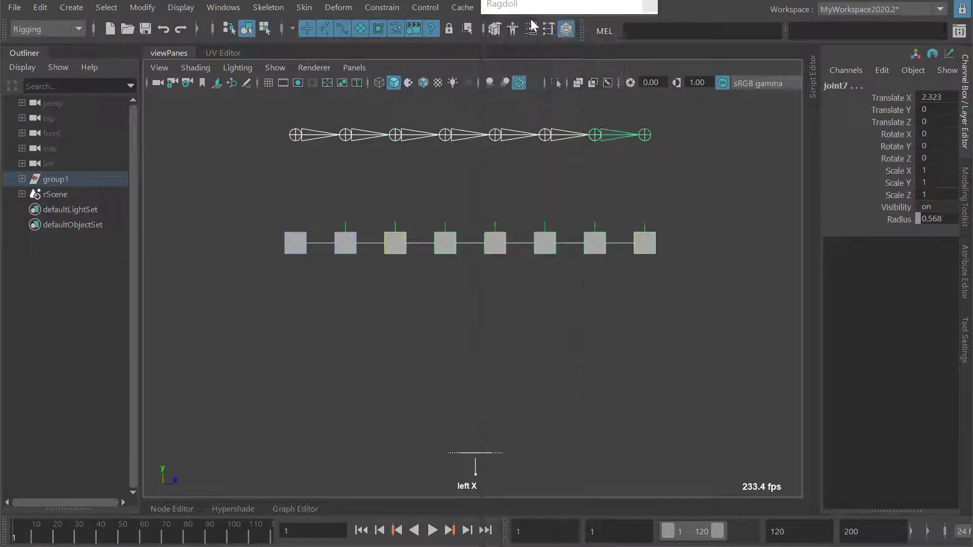
{"action": "mouse_move", "coordinate": [553, 432]}
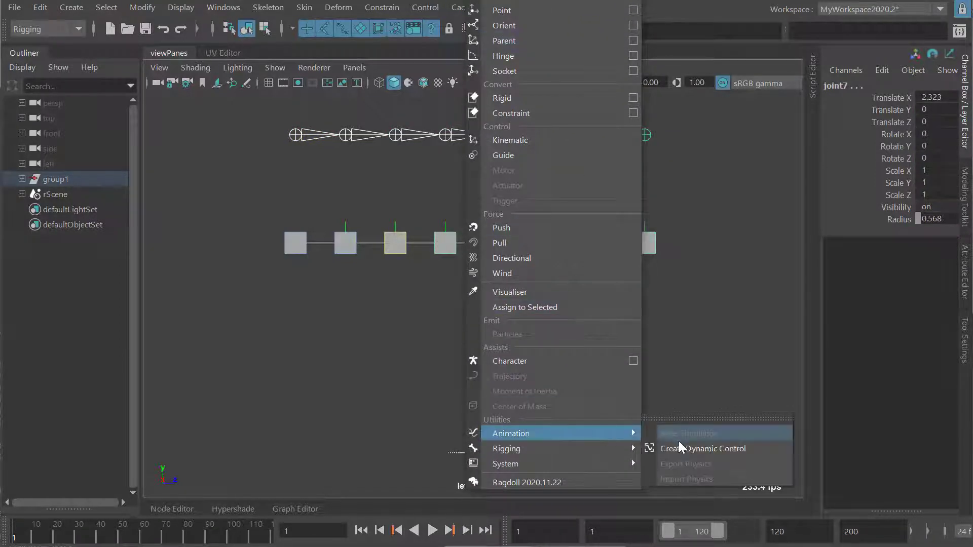
{"action": "left_click", "coordinate": [693, 450]}
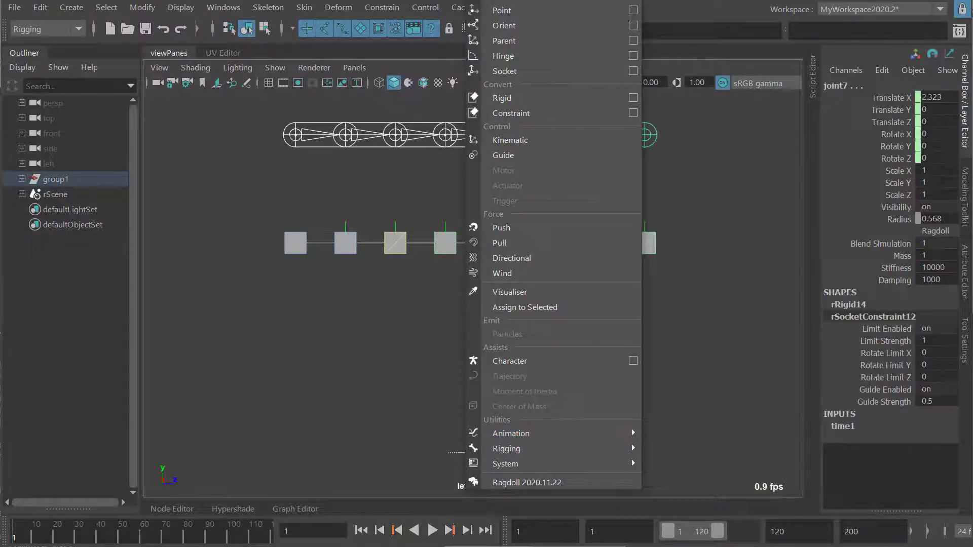
{"action": "left_click", "coordinate": [664, 327]}
- Play the simulation to compare the new joint chain with the cube chain, and return to the start
{"action": "key", "text": "alt+v"}
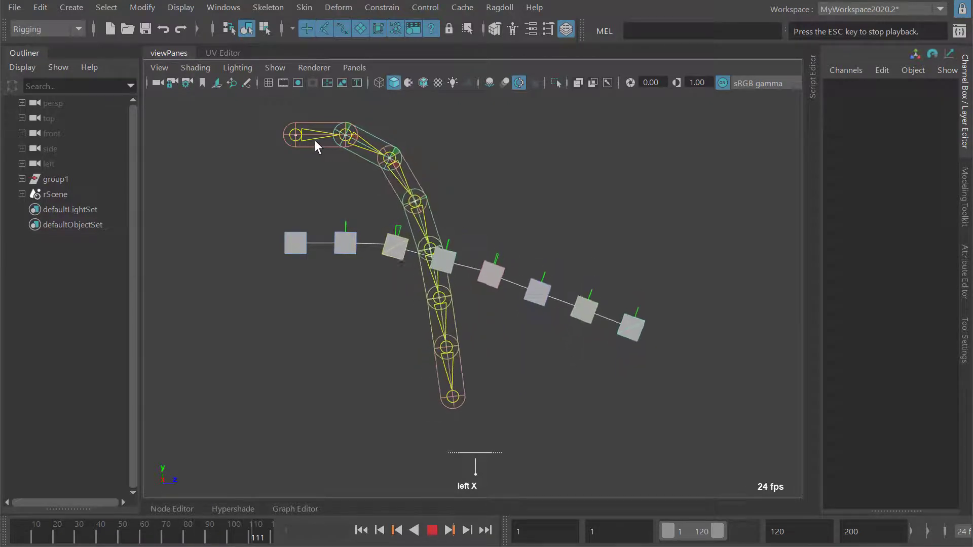
{"action": "key", "text": "alt+v"}
{"action": "middle_click_drag", "start_coordinate": [576, 220], "coordinate": [339, 143]}
- Select the simulated joints after the root joint and set their Stiffness to 100000
{"action": "left_click", "coordinate": [373, 136]}
{"action": "left_click", "coordinate": [421, 134], "text": "shift"}
{"action": "left_click", "coordinate": [468, 133], "text": "shift"}
{"action": "left_click", "coordinate": [518, 135], "text": "shift"}
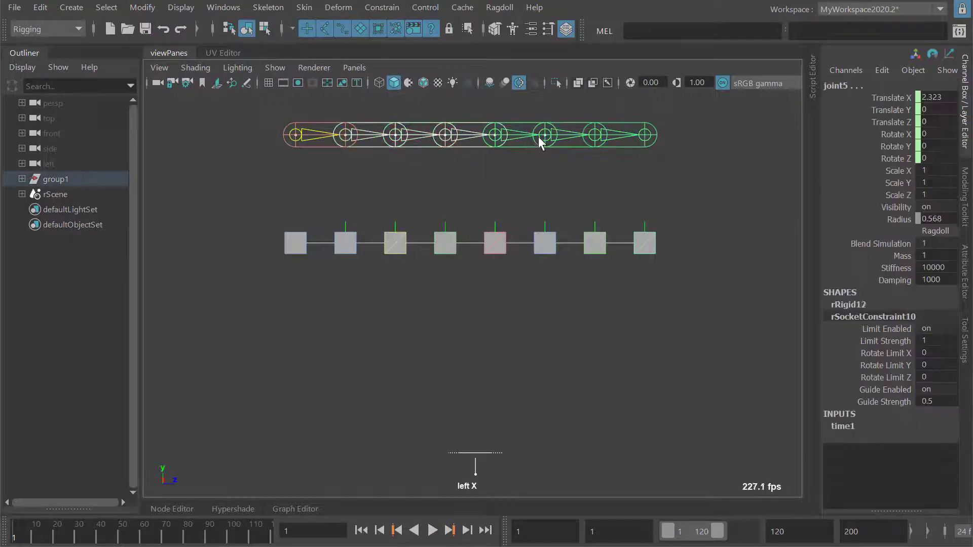
{"action": "left_click", "coordinate": [568, 137], "text": "shift"}
{"action": "left_click", "coordinate": [616, 141], "text": "shift"}
{"action": "double_click", "coordinate": [938, 266]}
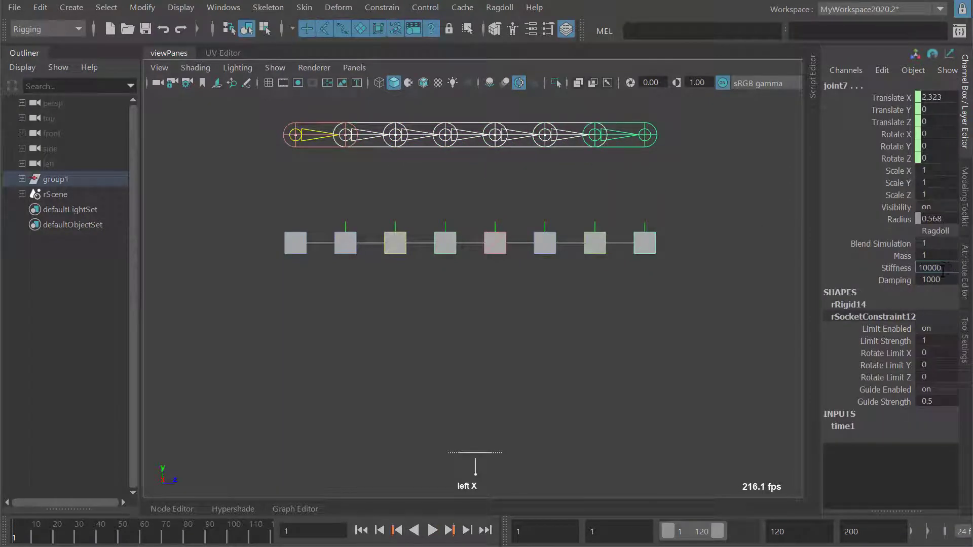
{"action": "type", "text": "100000"}
{"action": "key", "text": "Return"}
- Check the fifth cube's Stiffness, and play and rewind the simulation to compare both stiffened chains
{"action": "left_click", "coordinate": [494, 236]}
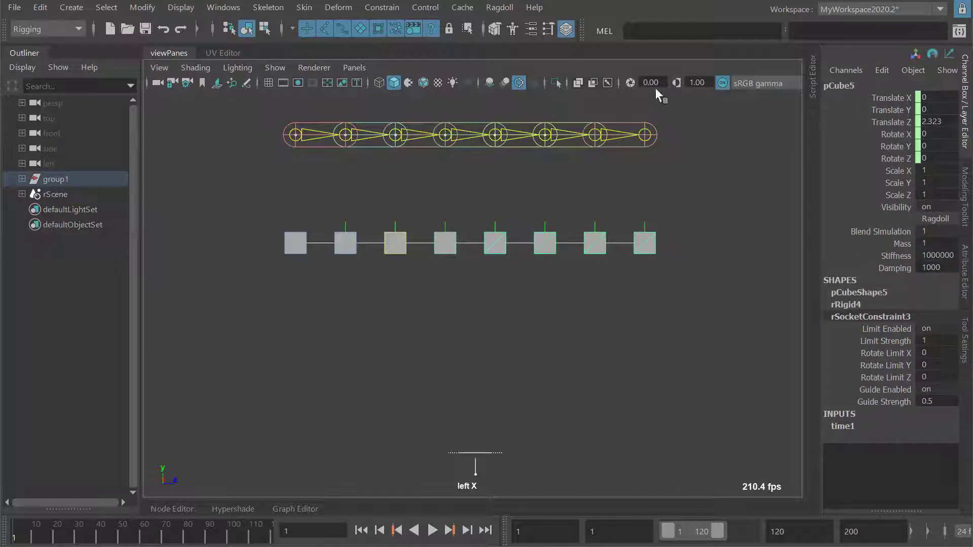
{"action": "key", "text": "alt+v"}
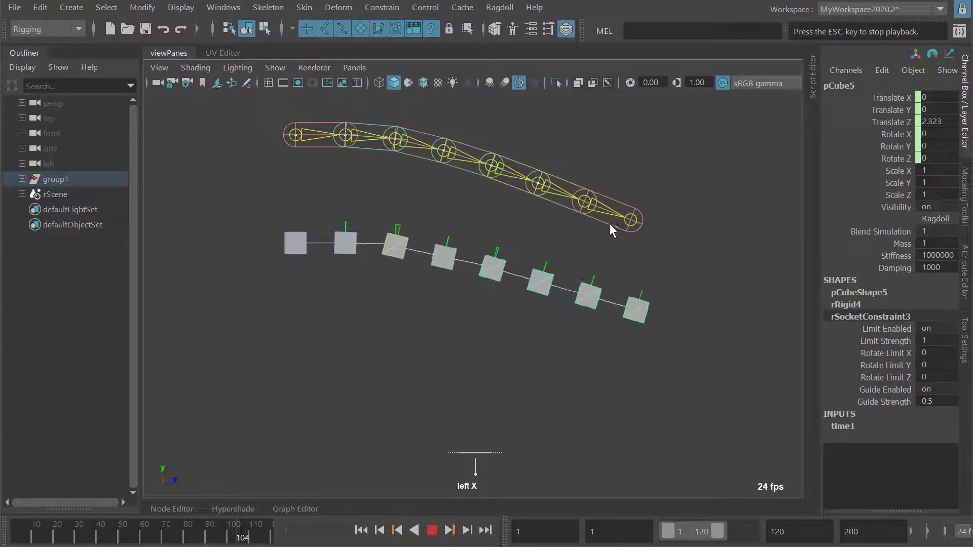
{"action": "key", "text": "alt+v"}
{"action": "key", "text": "alt+v"}
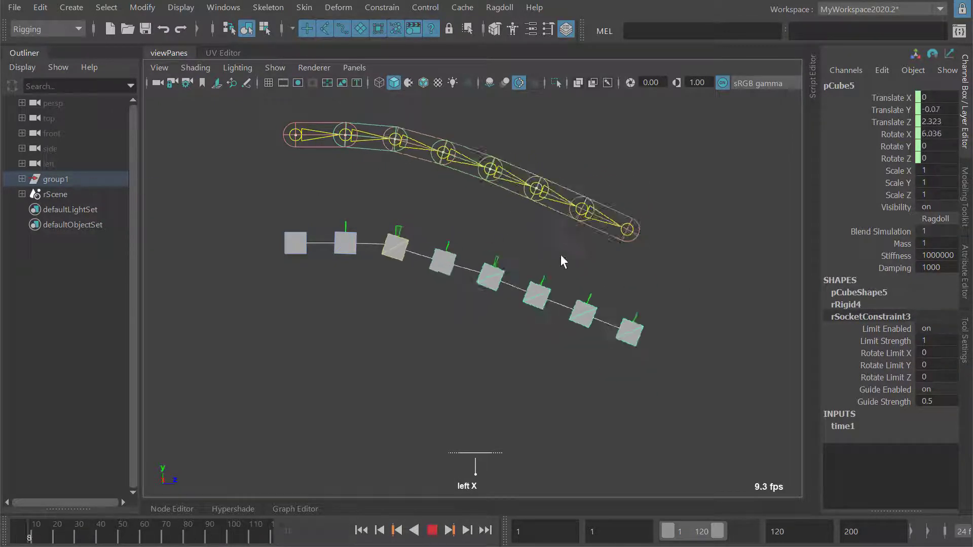
{"action": "key", "text": "alt+shift+v"}
{"action": "key", "text": "alt+v"}
- Switch the viewport to wireframe, play to frame 35, and examine the third cube's socket constraint up close
{"action": "key", "text": "4"}
{"action": "scroll", "coordinate": [417, 247], "scroll_direction": "up", "scroll_amount": 5}
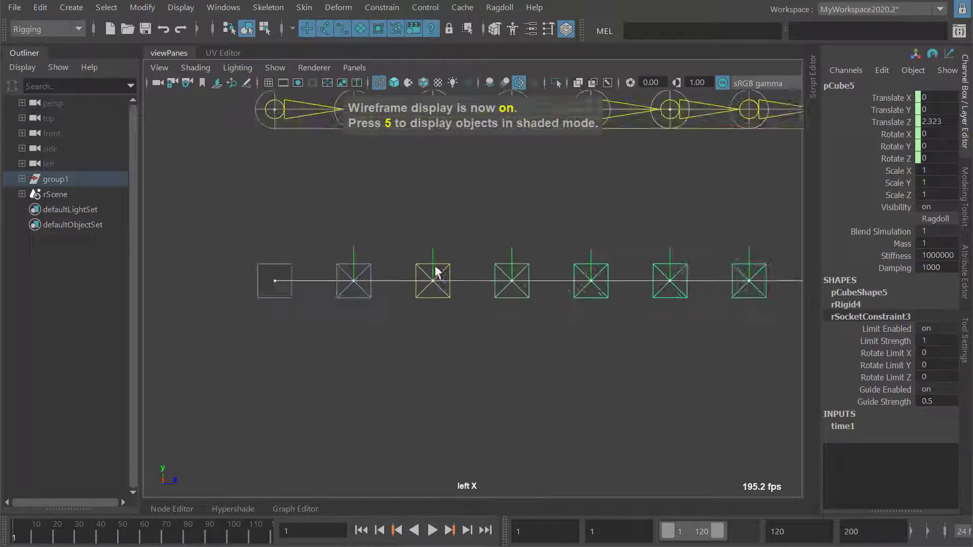
{"action": "key", "text": "alt+v"}
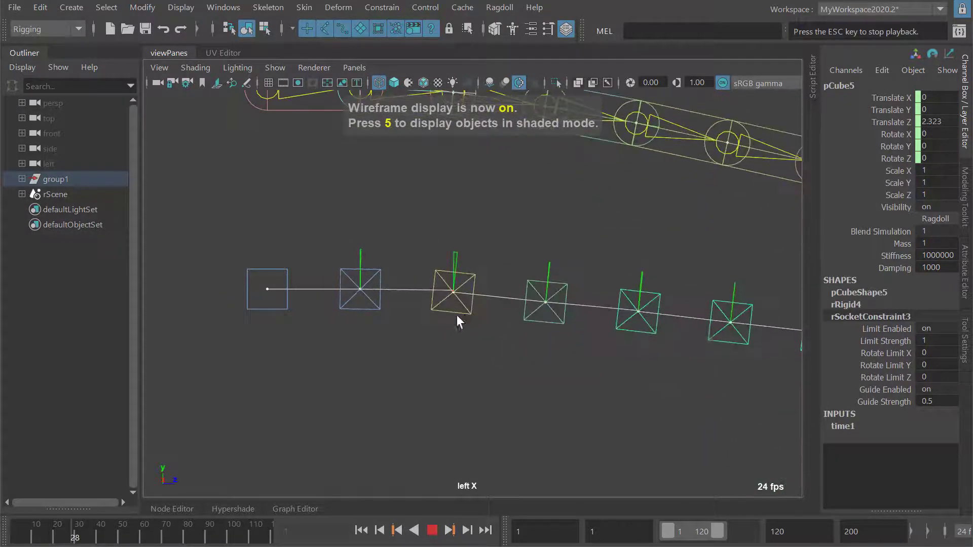
{"action": "scroll", "coordinate": [503, 299], "scroll_direction": "up", "scroll_amount": 8}
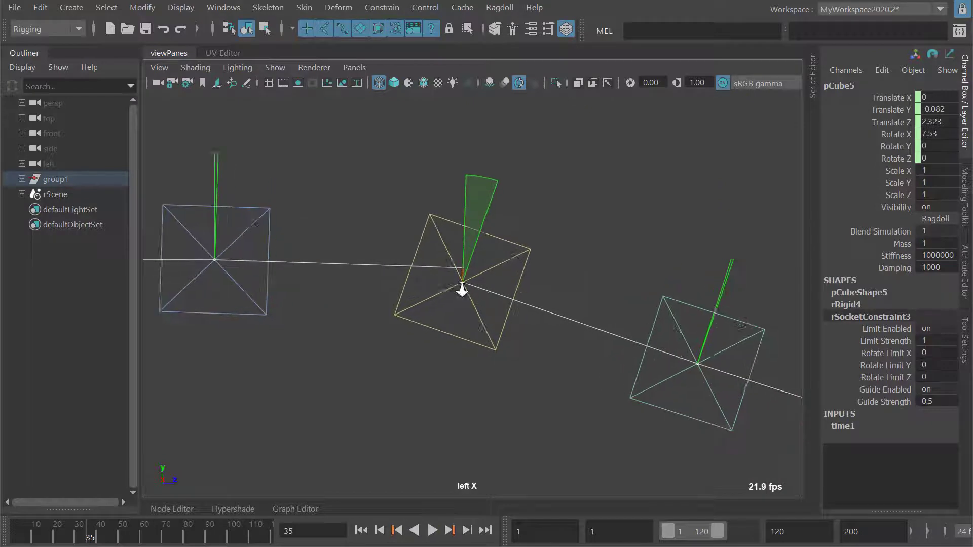
{"action": "scroll", "coordinate": [559, 309], "scroll_direction": "up", "scroll_amount": 5}
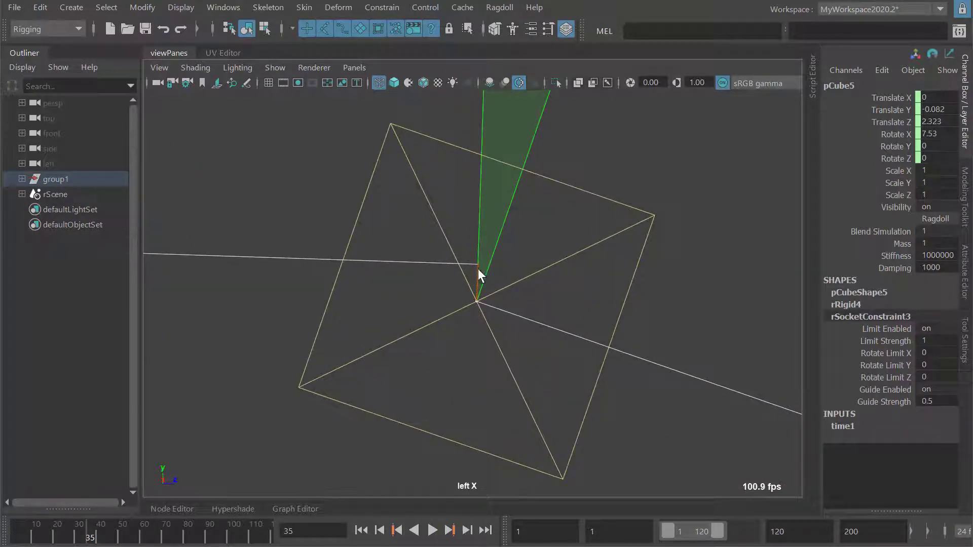
- Play the simulation to frame 42 and examine how the third cube's pivot is offset from its socket constraint
{"action": "scroll", "coordinate": [471, 272], "scroll_direction": "down", "scroll_amount": 6}
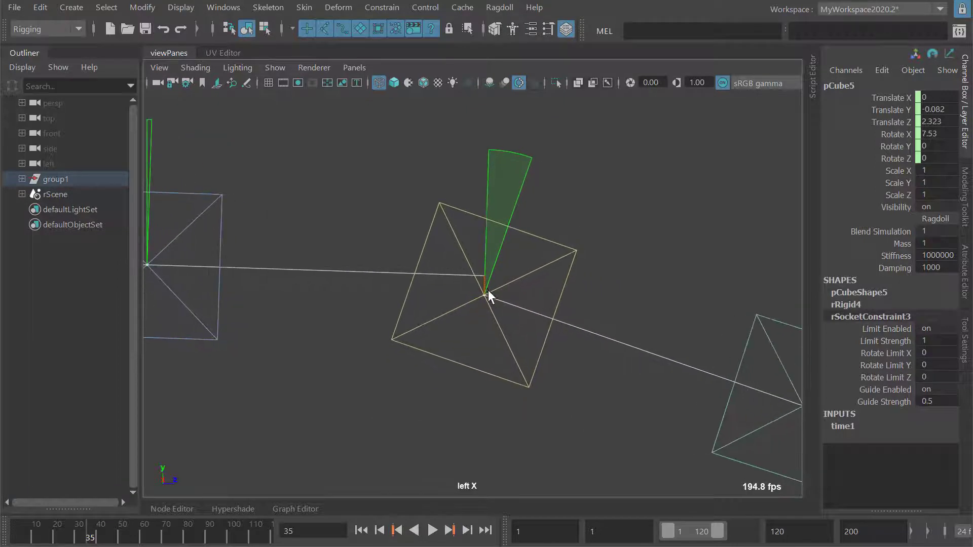
{"action": "key", "text": "alt+v"}
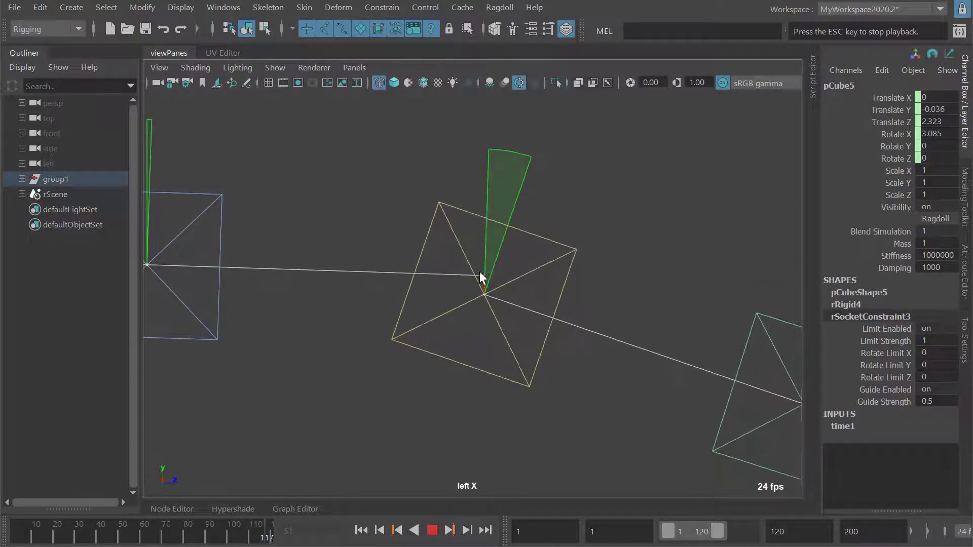
{"action": "key", "text": "Escape"}
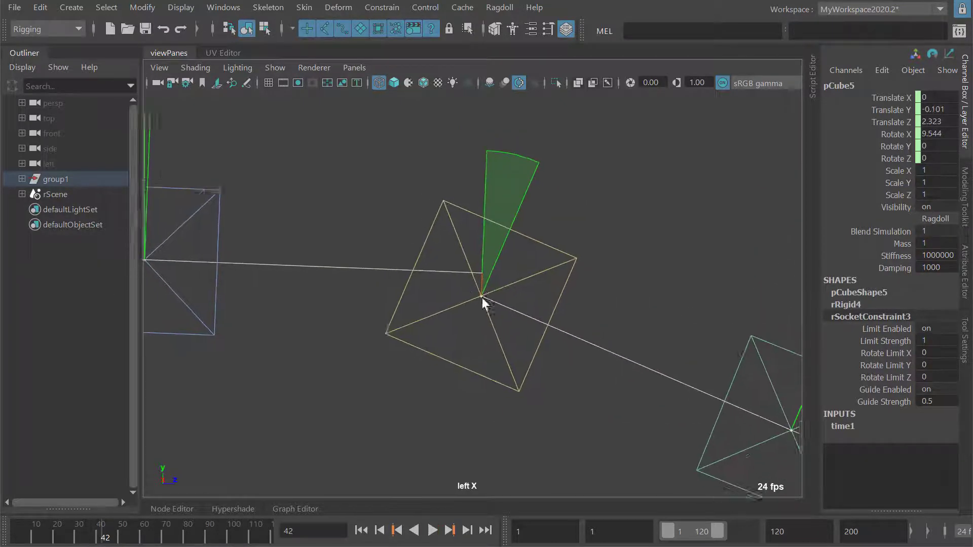
{"action": "right_click_drag", "start_coordinate": [484, 298], "coordinate": [659, 329], "text": "alt"}
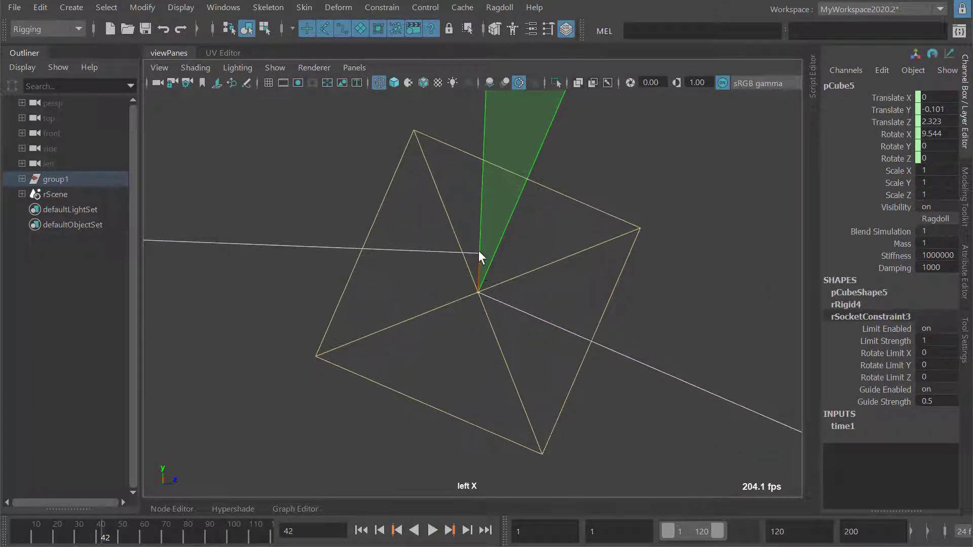
{"action": "scroll", "coordinate": [480, 282], "scroll_direction": "down", "scroll_amount": 5}
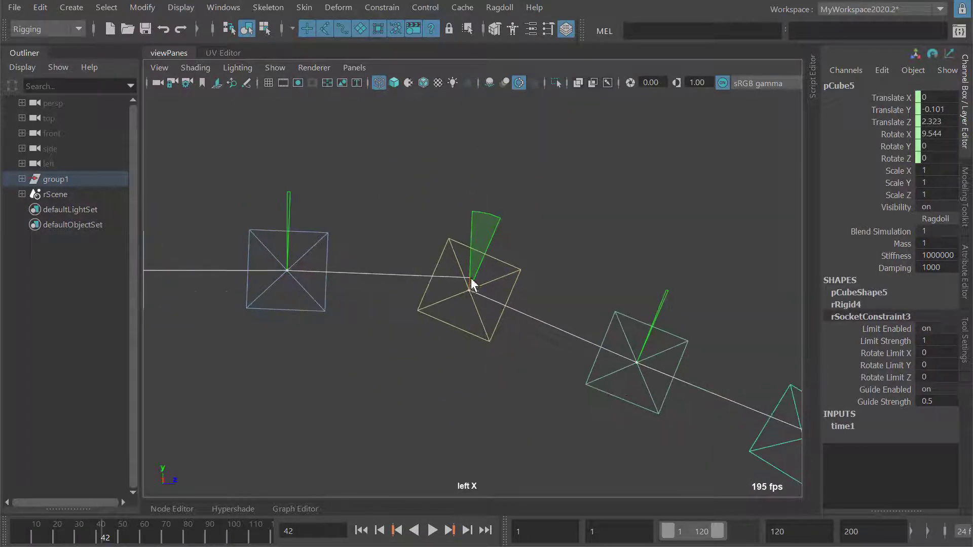
{"action": "scroll", "coordinate": [464, 283], "scroll_direction": "down", "scroll_amount": 6}
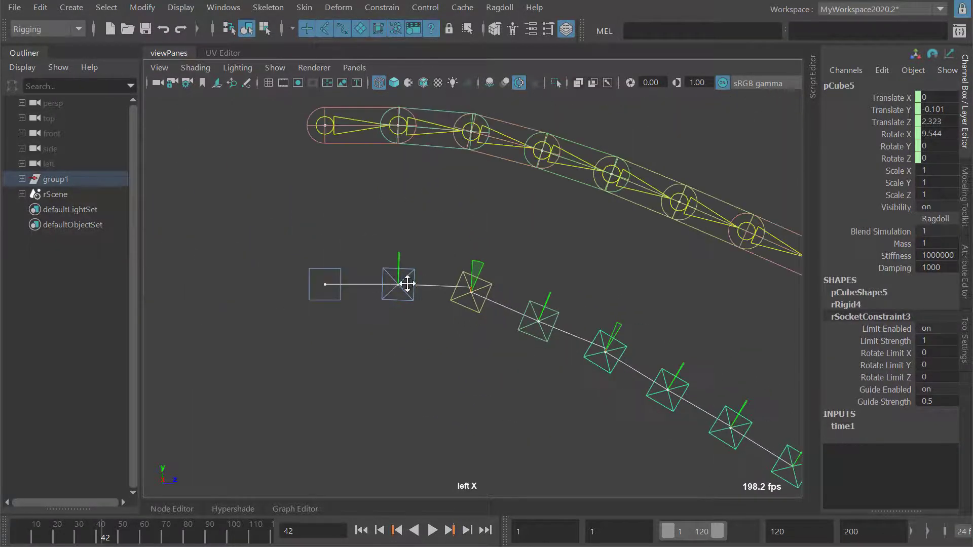
- Compare the third cube's socket constraint and connecting lines with those of its neighbouring cubes up close
{"action": "scroll", "coordinate": [533, 287], "scroll_direction": "up", "scroll_amount": 8}
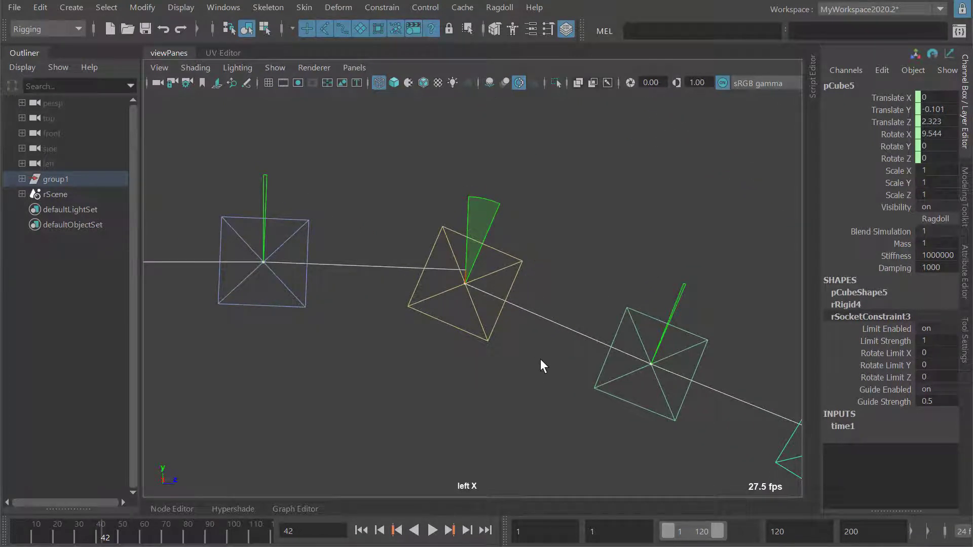
{"action": "middle_click_drag", "start_coordinate": [509, 290], "coordinate": [547, 289], "text": "alt"}
{"action": "scroll", "coordinate": [404, 271], "scroll_direction": "up", "scroll_amount": 2}
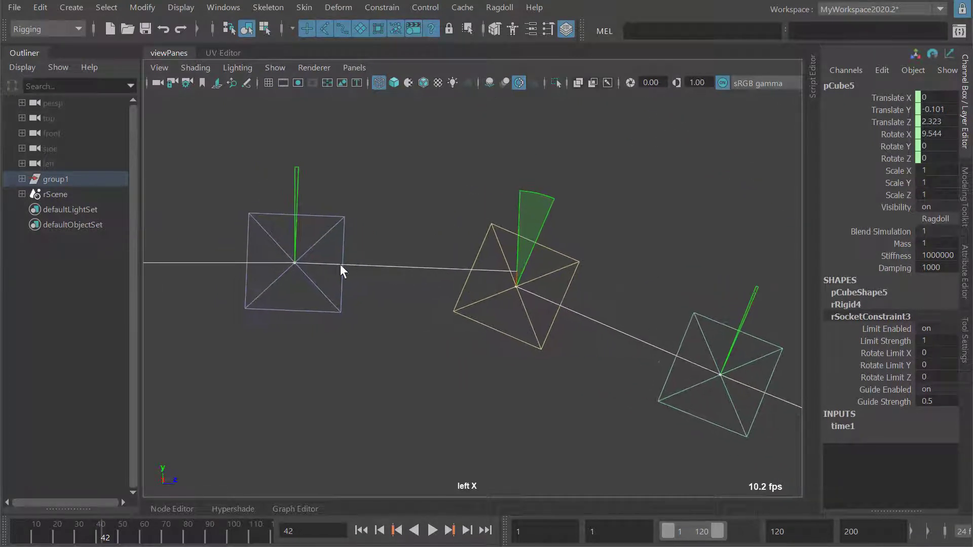
{"action": "scroll", "coordinate": [455, 250], "scroll_direction": "up", "scroll_amount": 3}
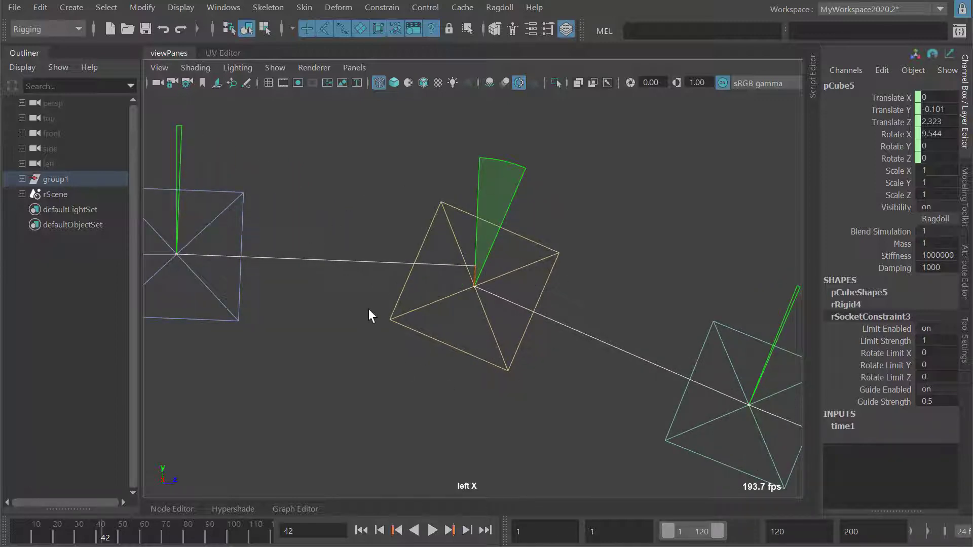
{"action": "scroll", "coordinate": [417, 298], "scroll_direction": "up", "scroll_amount": 2}
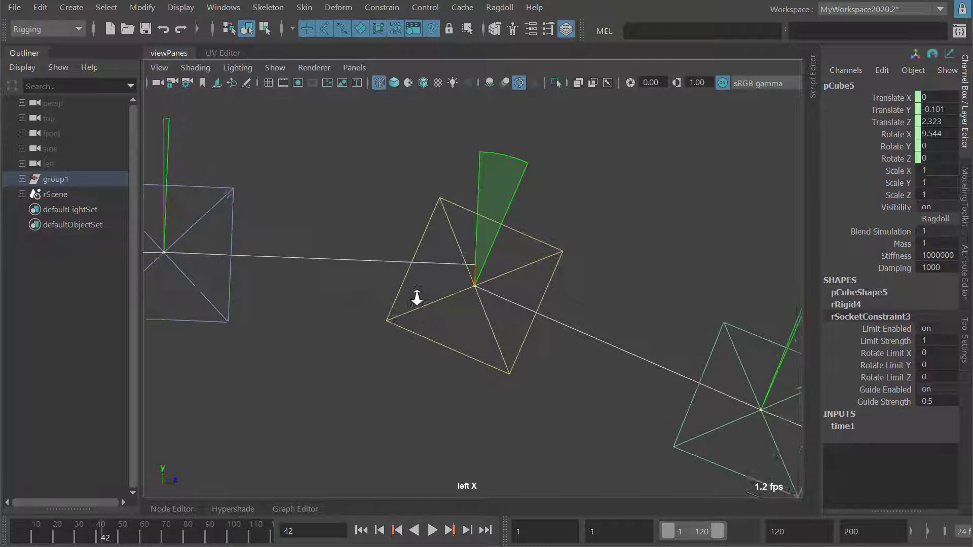
{"action": "scroll", "coordinate": [519, 309], "scroll_direction": "down", "scroll_amount": 5}
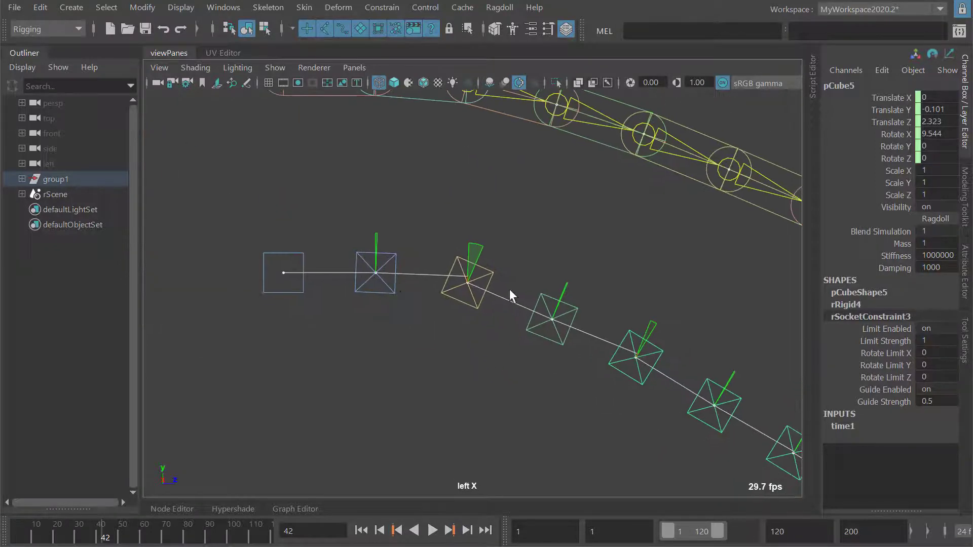
{"action": "scroll", "coordinate": [510, 289], "scroll_direction": "up", "scroll_amount": 3}
{"action": "scroll", "coordinate": [532, 279], "scroll_direction": "up", "scroll_amount": 3}
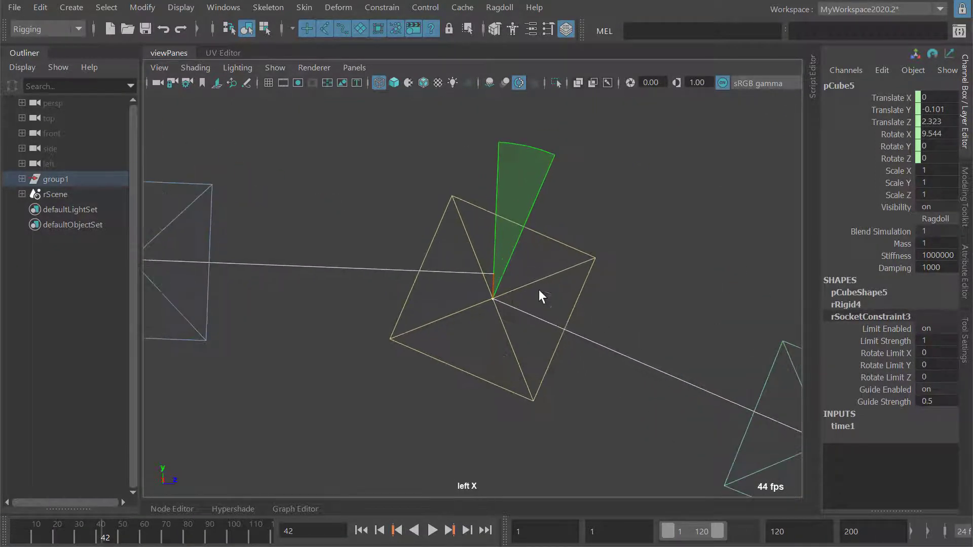
- Play the simulation to frame 34, compare the joint chain with the cube chain, and replay before returning to frame 1
{"action": "key", "text": "alt+v"}
{"action": "key", "text": "alt+v"}
{"action": "right_click_drag", "start_coordinate": [583, 304], "coordinate": [448, 208], "text": "alt"}
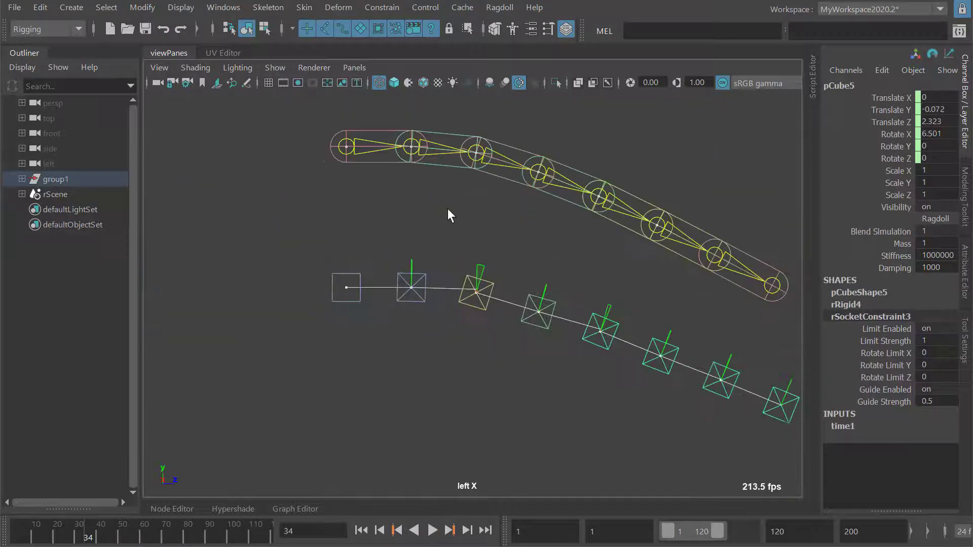
{"action": "middle_click_drag", "start_coordinate": [448, 209], "coordinate": [422, 250], "text": "alt"}
{"action": "right_click_drag", "start_coordinate": [446, 230], "coordinate": [462, 228], "text": "alt"}
{"action": "middle_click_drag", "start_coordinate": [425, 299], "coordinate": [415, 321], "text": "alt"}
{"action": "scroll", "coordinate": [442, 199], "scroll_direction": "up", "scroll_amount": 2}
{"action": "key", "text": "alt+v"}
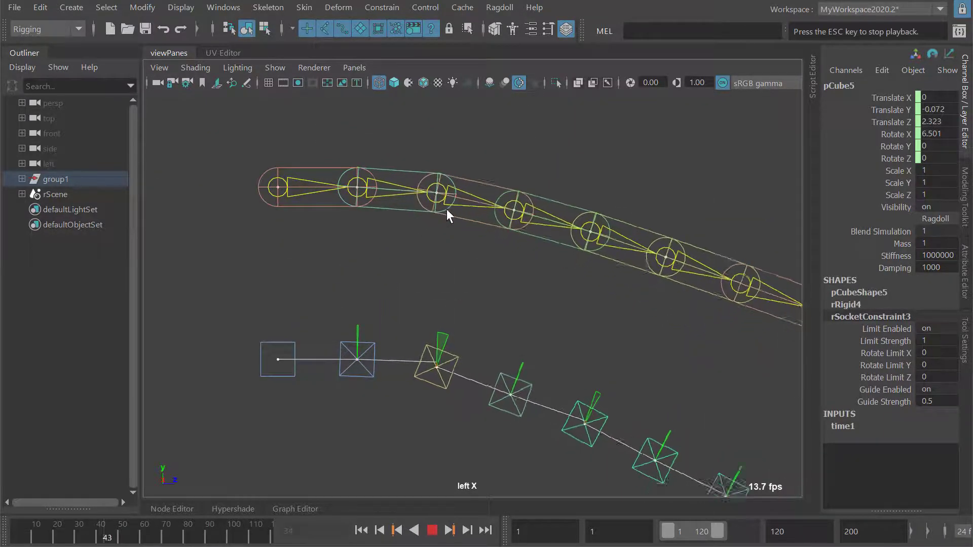
{"action": "scroll", "coordinate": [497, 304], "scroll_direction": "down", "scroll_amount": 4}
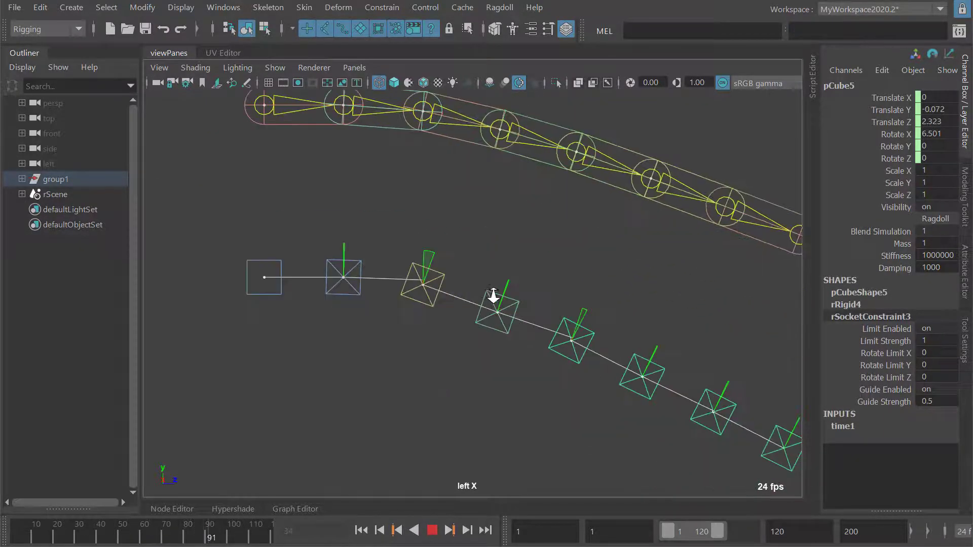
{"action": "key", "text": "alt+v"}
{"action": "key", "text": "alt+shift+v"}
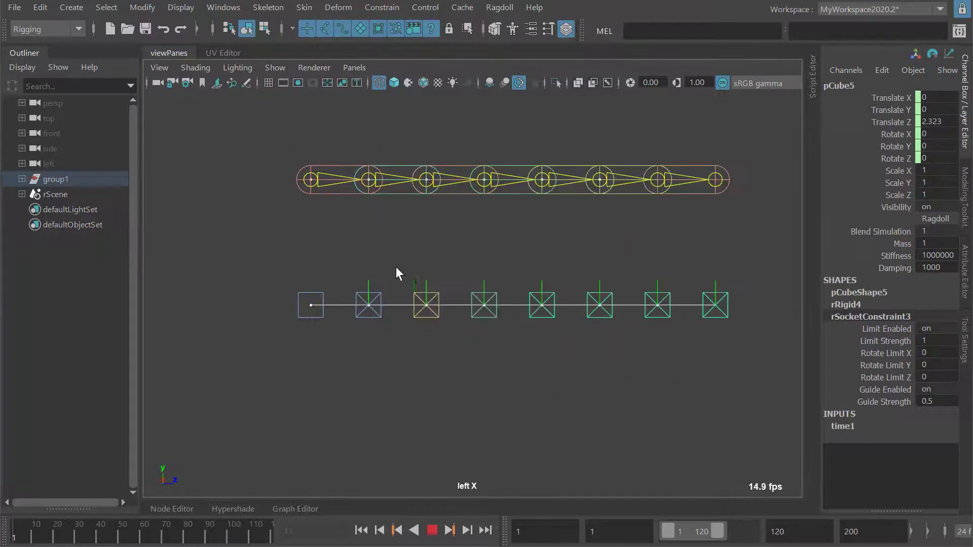
- Select the third cube of the chain and activate the Move tool to show its manipulator
{"action": "middle_click_drag", "start_coordinate": [304, 242], "coordinate": [335, 232], "text": "alt"}
{"action": "right_click_drag", "start_coordinate": [334, 233], "coordinate": [442, 281], "text": "alt"}
{"action": "left_click_drag", "start_coordinate": [440, 286], "coordinate": [441, 287]}
{"action": "scroll", "coordinate": [456, 299], "scroll_direction": "up", "scroll_amount": 1}
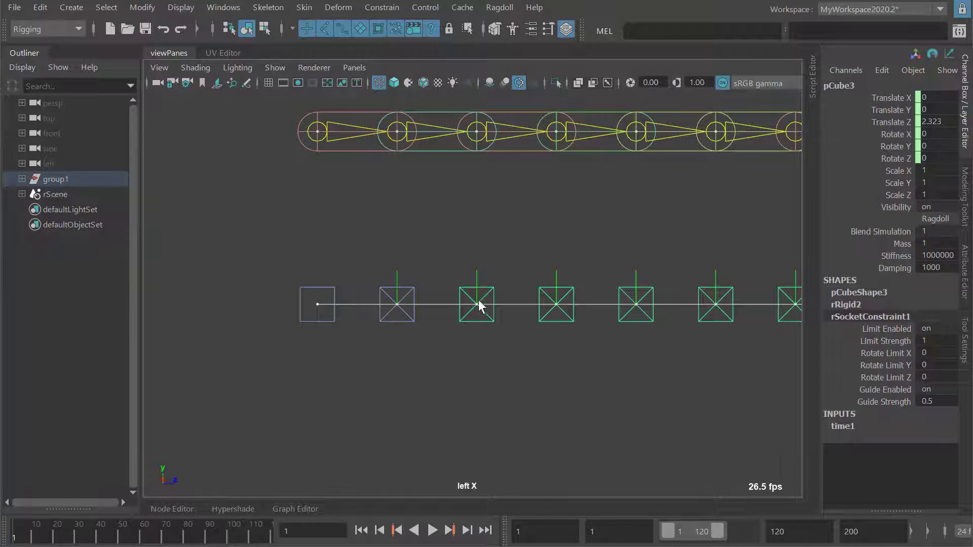
{"action": "scroll", "coordinate": [463, 285], "scroll_direction": "up", "scroll_amount": 2}
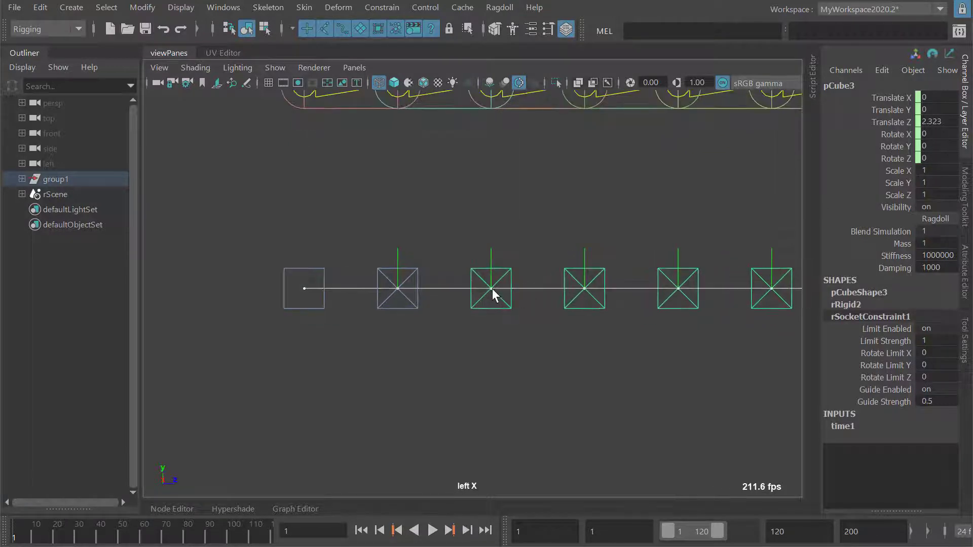
{"action": "middle_click_drag", "start_coordinate": [491, 292], "coordinate": [439, 274], "text": "alt"}
{"action": "key", "text": "w"}
{"action": "right_click_drag", "start_coordinate": [439, 274], "coordinate": [491, 288], "text": "alt"}
{"action": "middle_click_drag", "start_coordinate": [490, 288], "coordinate": [489, 281], "text": "alt"}
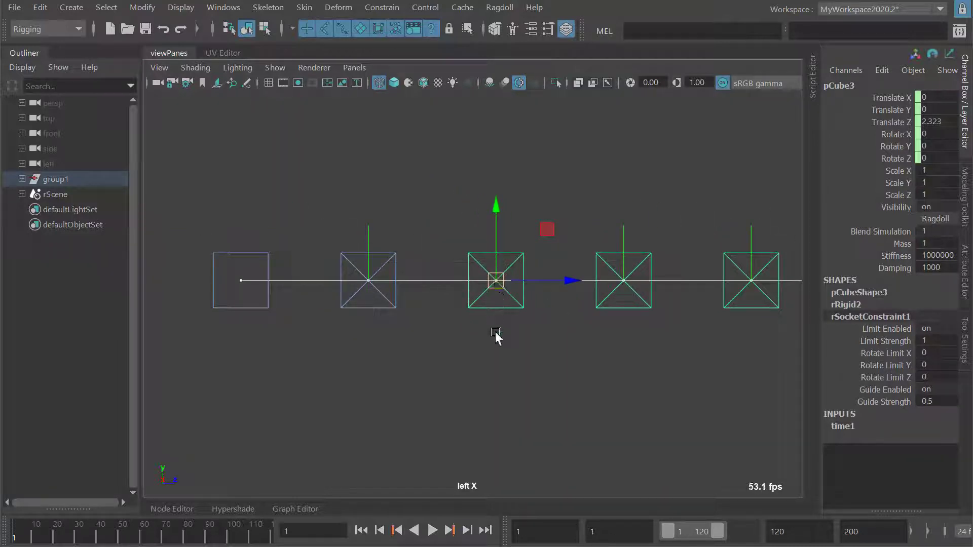
{"action": "middle_click_drag", "start_coordinate": [465, 336], "coordinate": [441, 361], "text": "alt"}
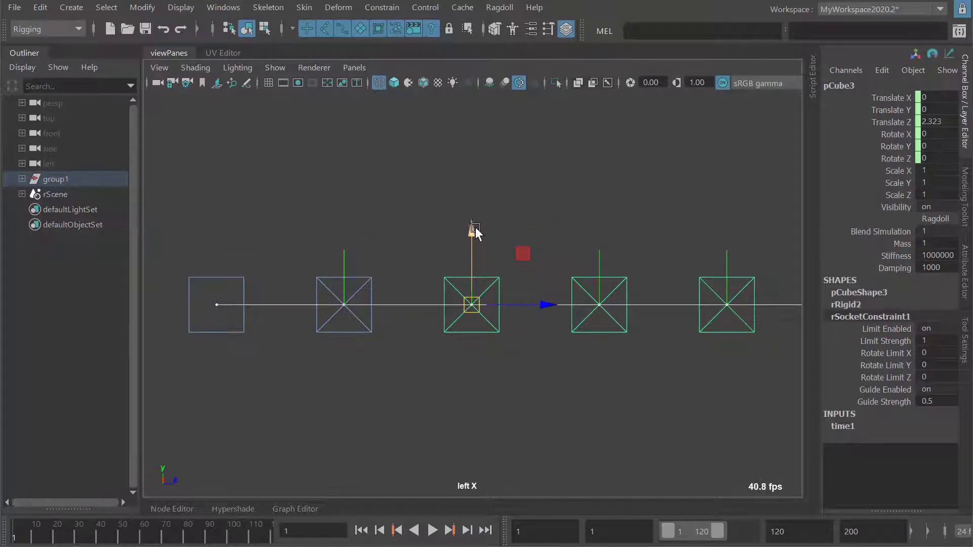
- Play the simulation to frame 17 and examine the selected third cube's pivot relative to its constraint
{"action": "right_click_drag", "start_coordinate": [476, 229], "coordinate": [455, 292], "text": "alt"}
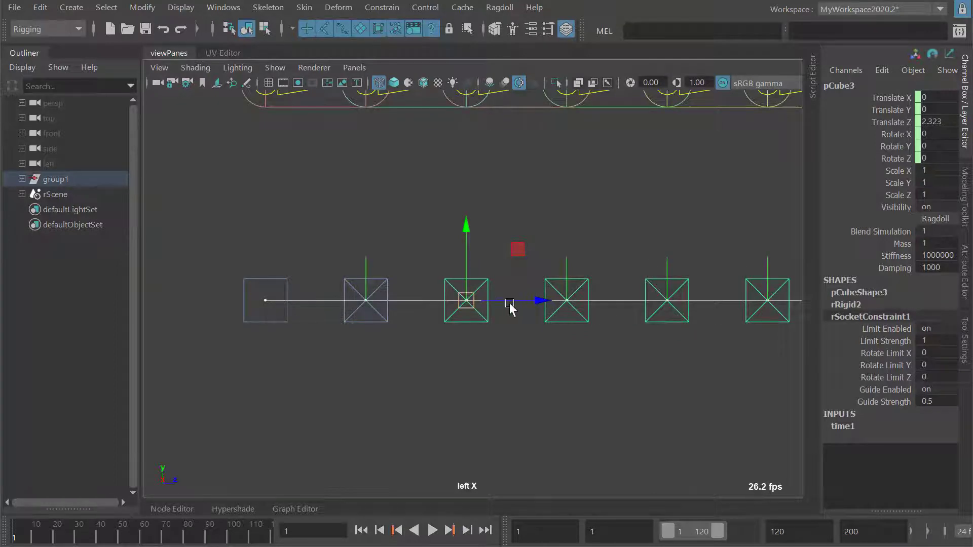
{"action": "right_click_drag", "start_coordinate": [512, 304], "coordinate": [467, 300], "text": "alt"}
{"action": "middle_click_drag", "start_coordinate": [466, 298], "coordinate": [446, 298], "text": "alt"}
{"action": "right_click_drag", "start_coordinate": [427, 289], "coordinate": [469, 288], "text": "alt"}
{"action": "key", "text": "alt+v"}
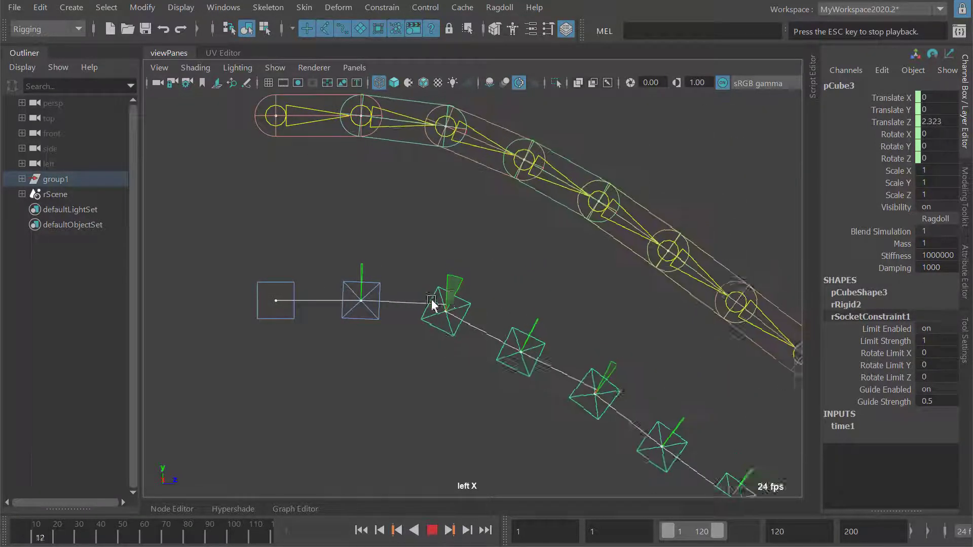
{"action": "key", "text": "alt+v"}
{"action": "middle_click_drag", "start_coordinate": [499, 304], "coordinate": [493, 293], "text": "alt"}
{"action": "right_click_drag", "start_coordinate": [493, 293], "coordinate": [461, 282], "text": "alt"}
{"action": "middle_click_drag", "start_coordinate": [492, 292], "coordinate": [471, 280], "text": "alt"}
{"action": "right_click_drag", "start_coordinate": [471, 280], "coordinate": [482, 281], "text": "alt"}
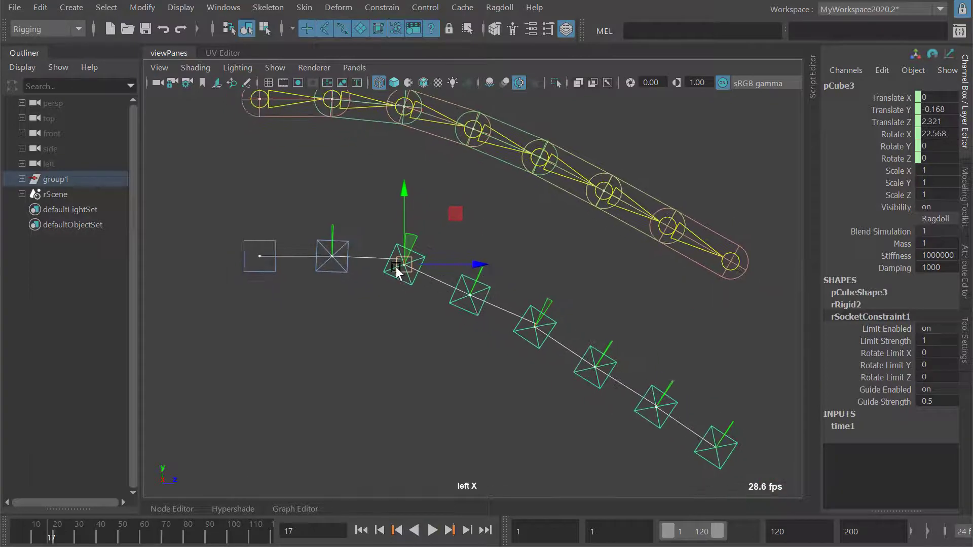
- Resume the simulation from frame 17 and scrub the timeline back to frame 1
{"action": "key", "text": "alt+v"}
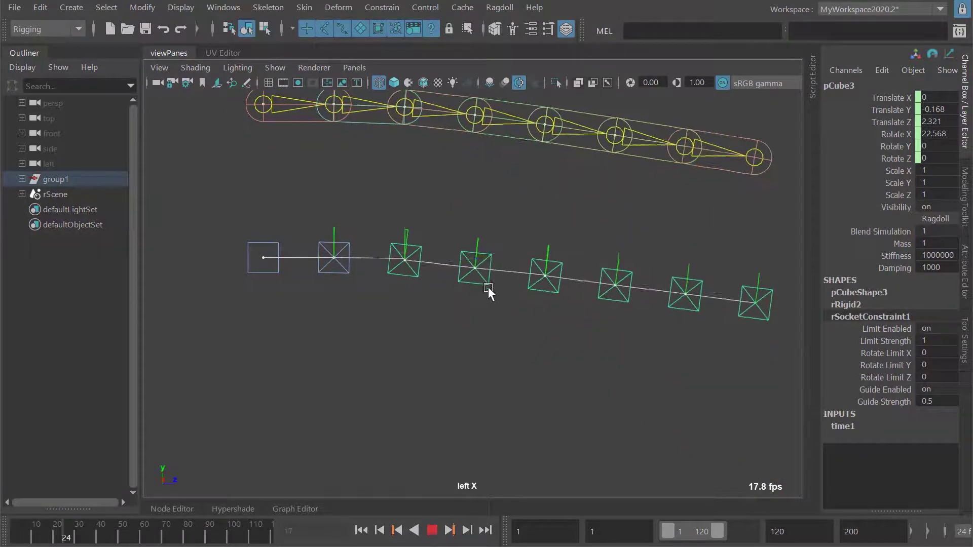
{"action": "key", "text": "alt+v"}
{"action": "right_click_drag", "start_coordinate": [544, 282], "coordinate": [515, 282], "text": "alt"}
{"action": "middle_click_drag", "start_coordinate": [515, 282], "coordinate": [516, 286], "text": "alt"}
{"action": "key", "text": "k"}
{"action": "middle_click_drag", "start_coordinate": [598, 297], "coordinate": [364, 229]}
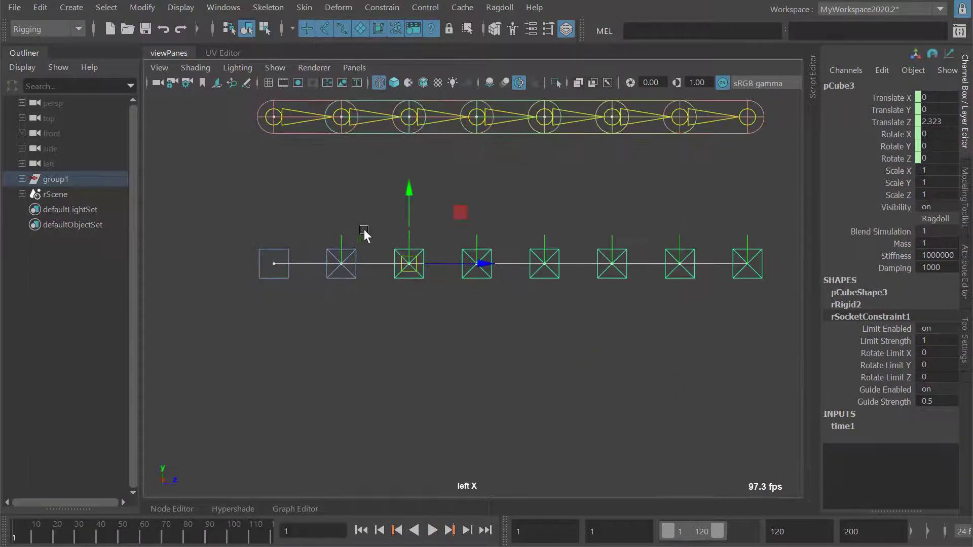
- Replay the simulation several times from frame 1 to compare how the joint chain and the cube chain bend
{"action": "middle_click_drag", "start_coordinate": [465, 250], "coordinate": [441, 260], "text": "alt"}
{"action": "right_click_drag", "start_coordinate": [441, 260], "coordinate": [411, 260], "text": "alt"}
{"action": "key", "text": "alt+v"}
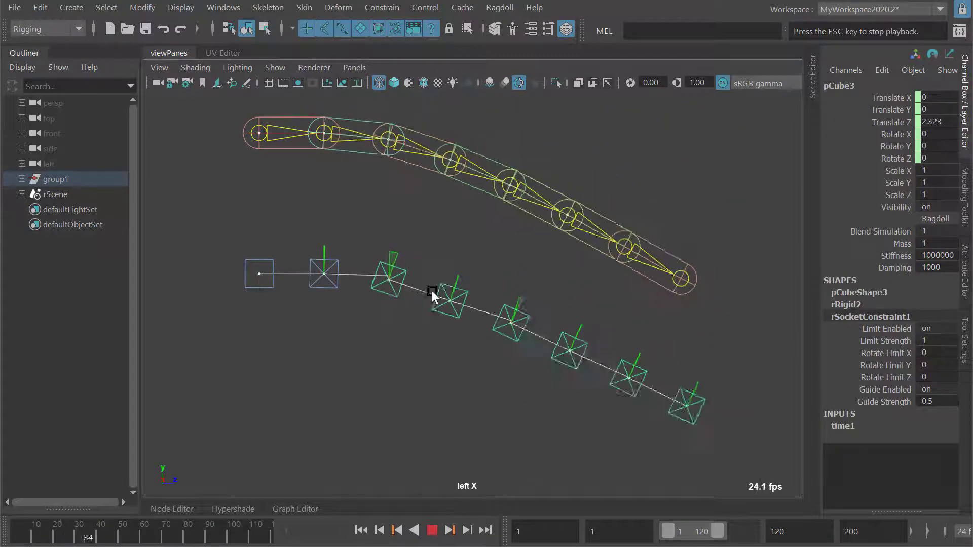
{"action": "key", "text": "alt+v"}
{"action": "key", "text": "alt+shift+v"}
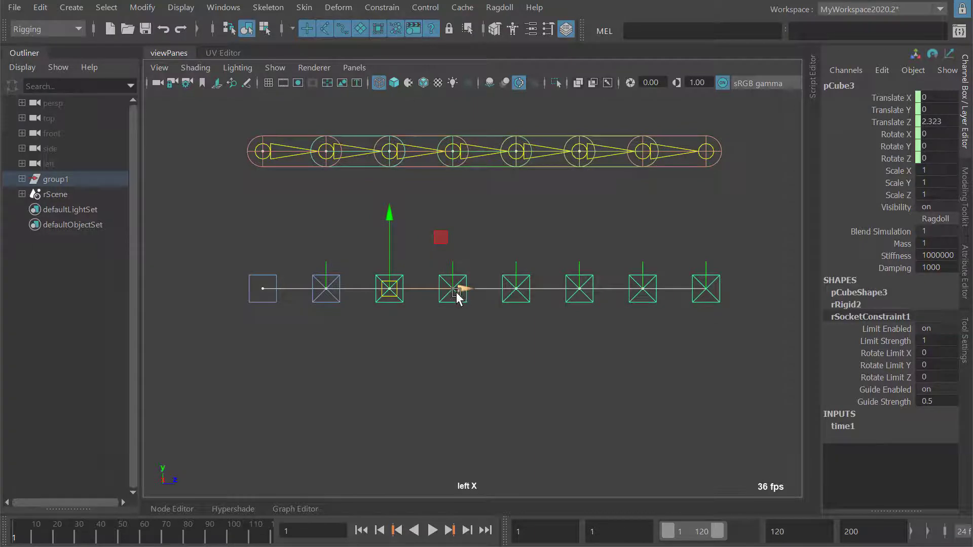
{"action": "key", "text": "alt+v"}
{"action": "key", "text": "alt+v"}
{"action": "key", "text": "alt+shift+v"}
{"action": "key", "text": "alt+v"}
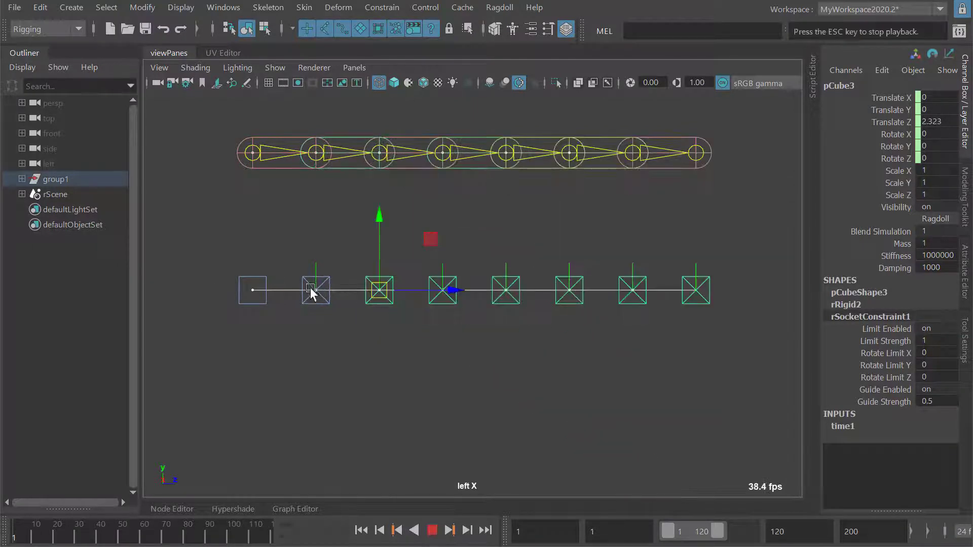
{"action": "key", "text": "alt+v"}
{"action": "key", "text": "alt+shift+v"}
{"action": "key", "text": "alt+v"}
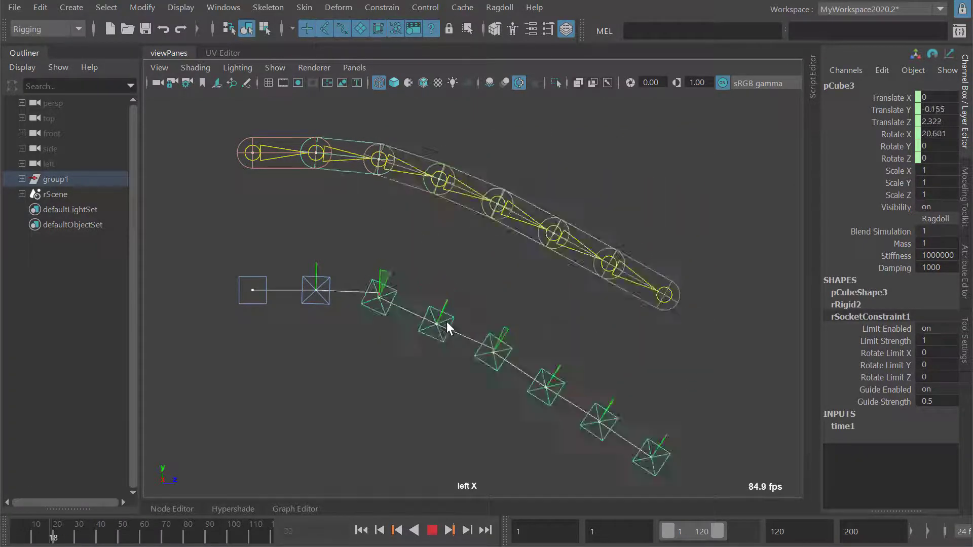
{"action": "key", "text": "alt+v"}
{"action": "key", "text": "alt+shift+v"}
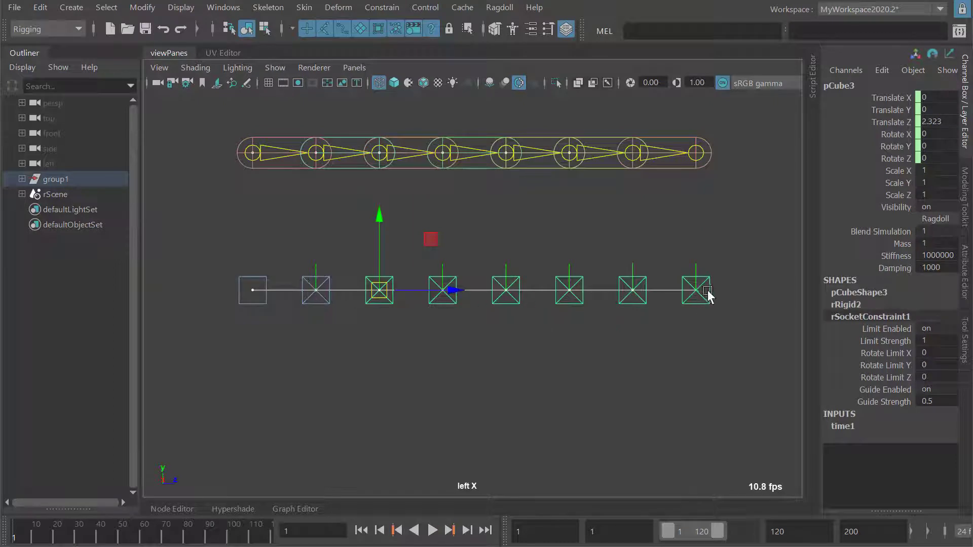
- Undo the third cube's last move and return the simulation to frame 1
{"action": "key", "text": "alt+v"}
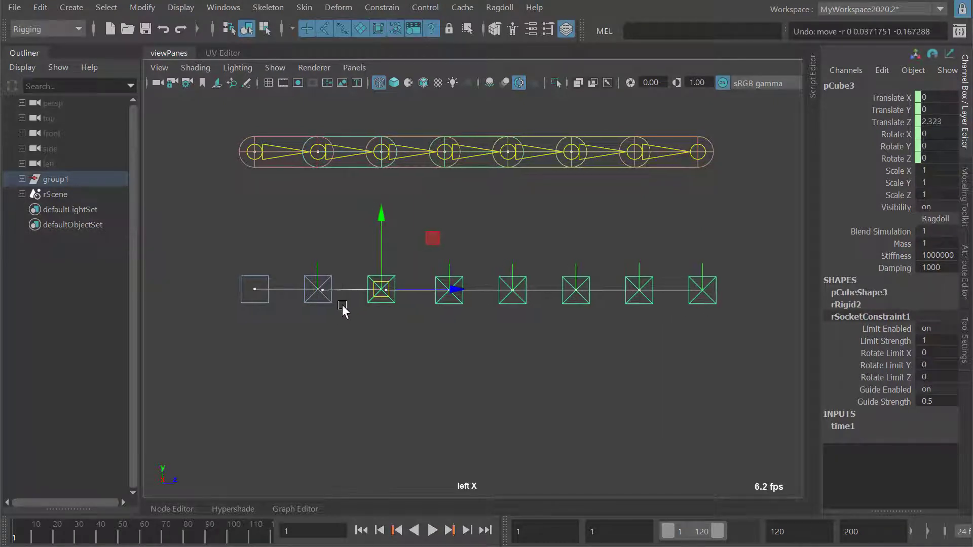
{"action": "key", "text": "alt+v"}
{"action": "key", "text": "alt+v"}
{"action": "key", "text": "alt+shift+v"}
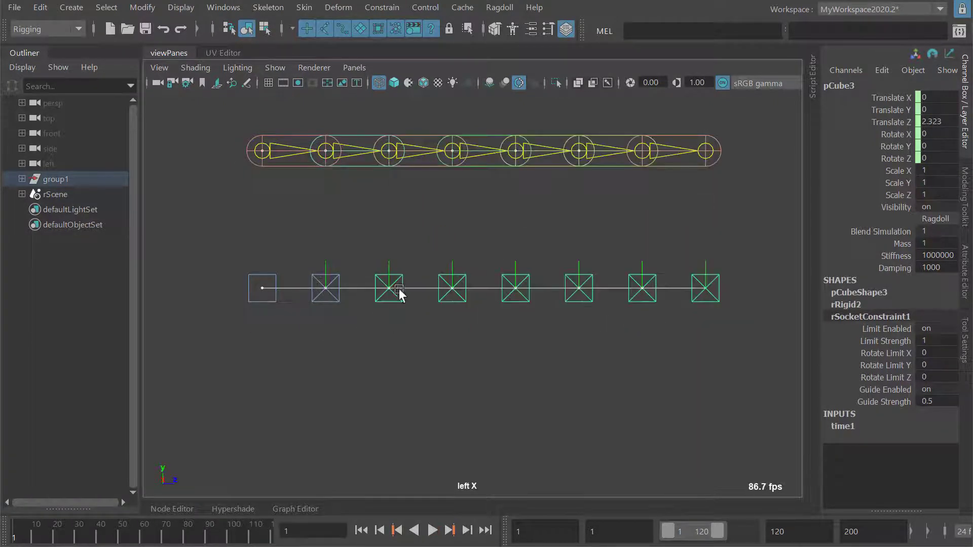
- Play the simulation from frame 1 to watch the cube chain bend at its constraints, and return to frame 1
{"action": "middle_click_drag", "start_coordinate": [464, 313], "coordinate": [458, 313], "text": "alt"}
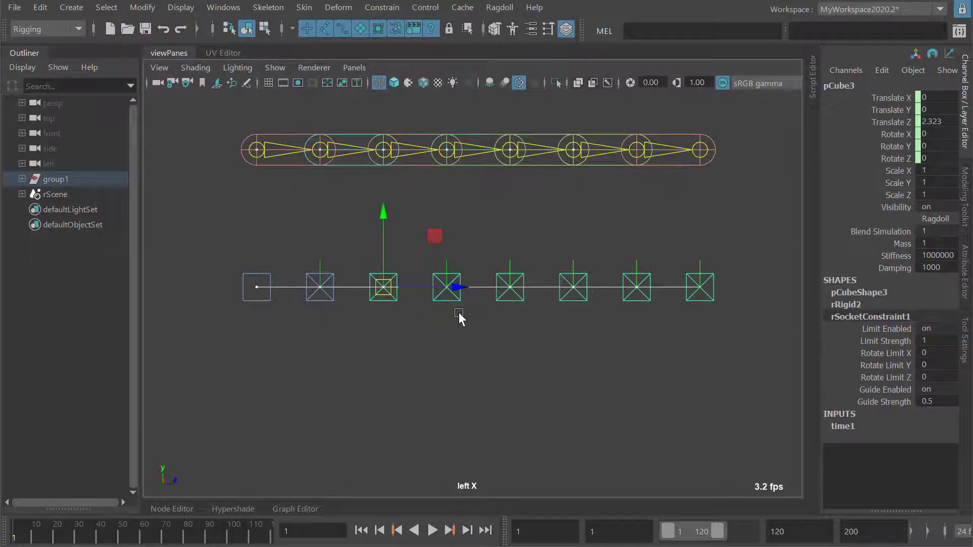
{"action": "right_click_drag", "start_coordinate": [458, 312], "coordinate": [488, 312], "text": "alt"}
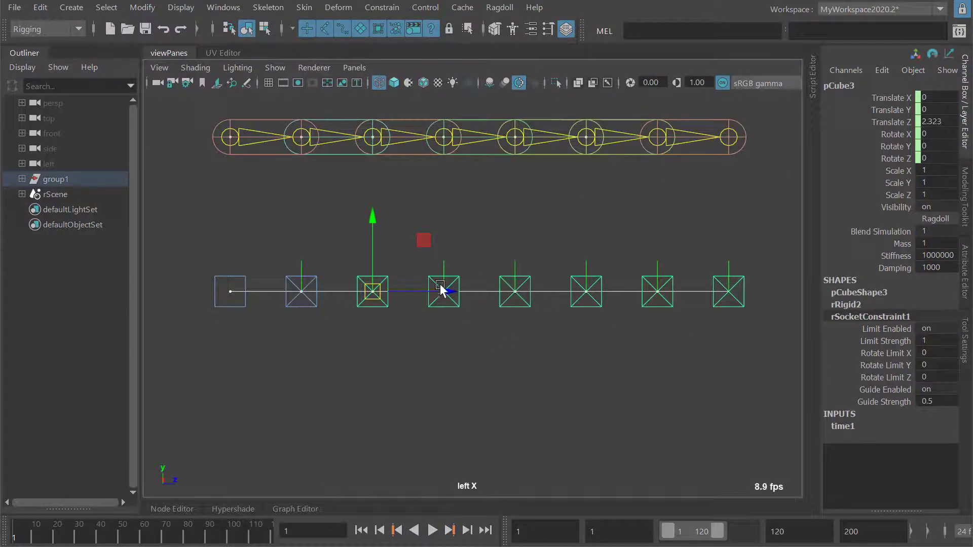
{"action": "middle_click_drag", "start_coordinate": [378, 304], "coordinate": [439, 318], "text": "alt"}
{"action": "key", "text": "alt+v"}
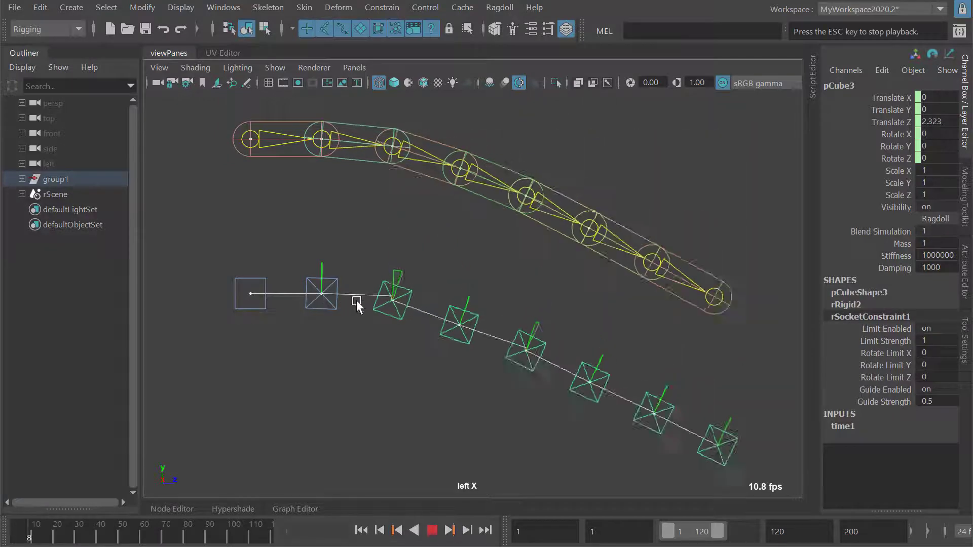
{"action": "key", "text": "Escape"}
{"action": "key", "text": "alt+shift+v"}
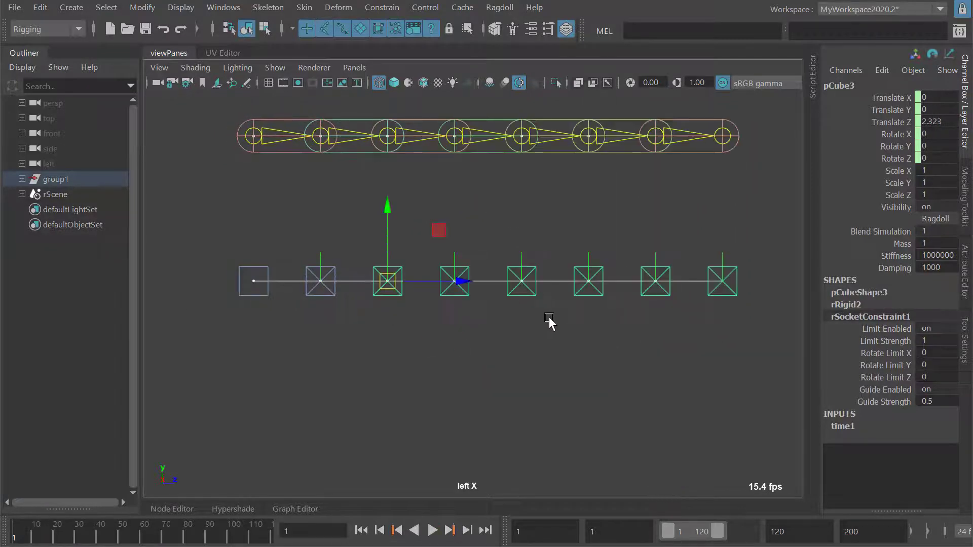
- Set the third cube's Ragdoll Stiffness to 10000000
{"action": "middle_click_drag", "start_coordinate": [549, 318], "coordinate": [533, 281], "text": "alt"}
{"action": "left_click", "coordinate": [933, 255]}
{"action": "left_click", "coordinate": [941, 256]}
{"action": "type", "text": "0"}
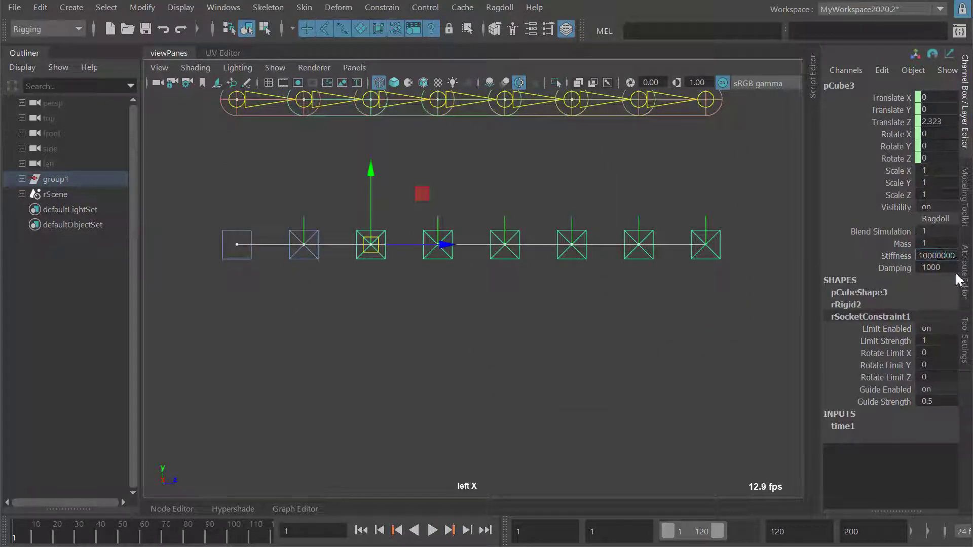
{"action": "key", "text": "Return"}
- Select the second through eighth cubes together and set their Ragdoll Stiffness to 10000000
{"action": "left_click_drag", "start_coordinate": [741, 203], "coordinate": [293, 234]}
{"action": "left_click", "coordinate": [935, 256]}
{"action": "left_click", "coordinate": [945, 256]}
{"action": "type", "text": "0"}
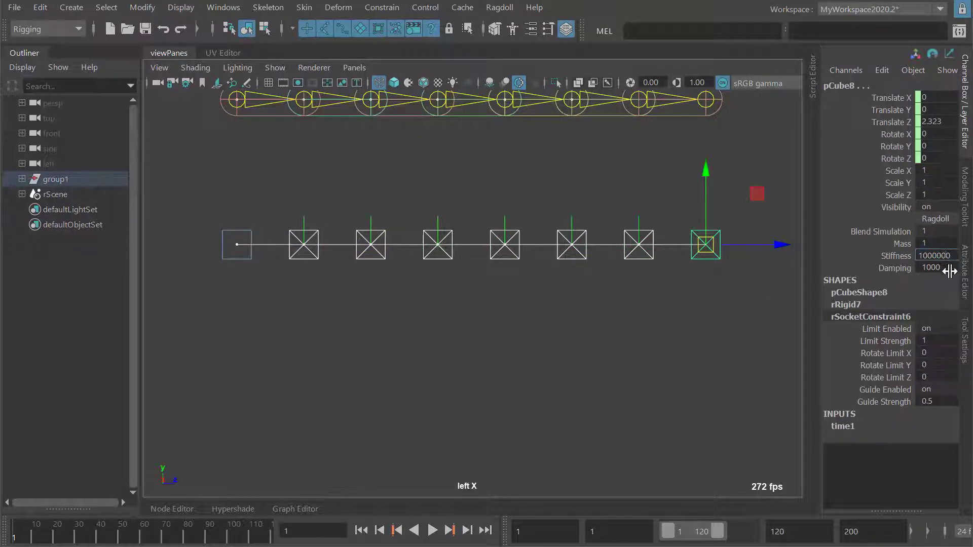
{"action": "key", "text": "Return"}
- Play the simulation to frame 19 to compare the stiffened cube chain with the joint chain, and return to frame 1
{"action": "scroll", "coordinate": [543, 318], "scroll_direction": "down", "scroll_amount": 1}
{"action": "key", "text": "alt+v"}
{"action": "key", "text": "alt+v"}
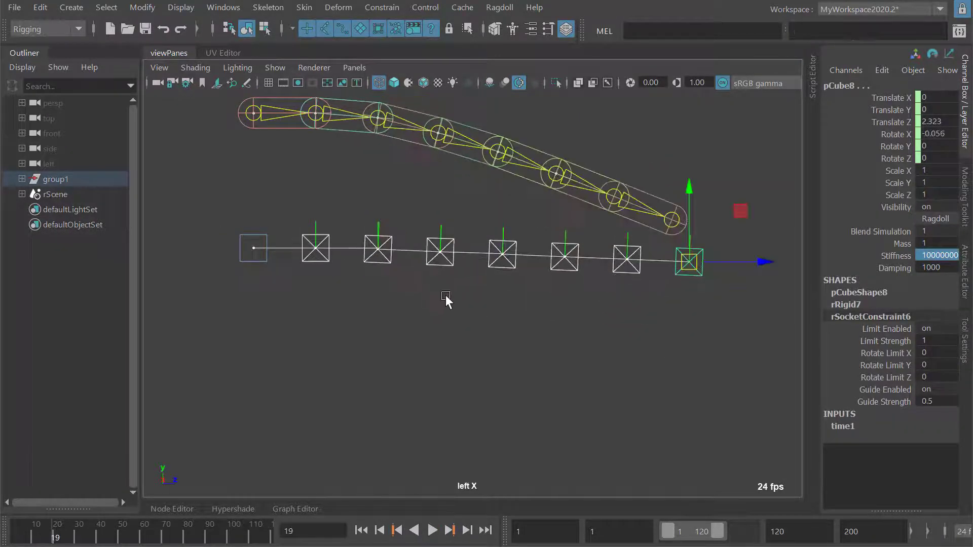
{"action": "key", "text": "alt+shift+v"}
- Play the simulation to frame 9 and examine the third cube's pivot against its constraint up close
{"action": "middle_click_drag", "start_coordinate": [442, 295], "coordinate": [471, 314], "text": "alt"}
{"action": "key", "text": "alt+v"}
{"action": "key", "text": "alt+v"}
{"action": "middle_click_drag", "start_coordinate": [401, 277], "coordinate": [415, 292], "text": "alt"}
{"action": "scroll", "coordinate": [415, 292], "scroll_direction": "up", "scroll_amount": 2}
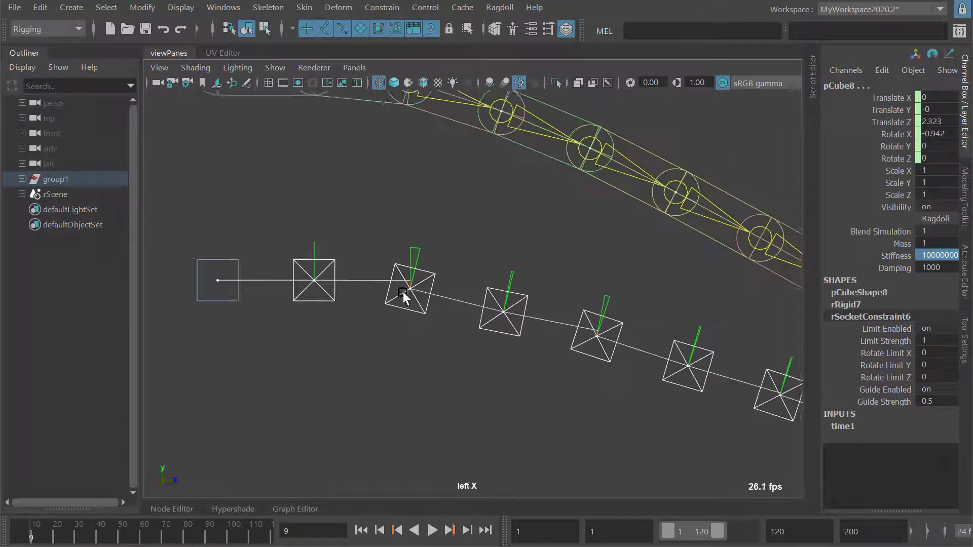
{"action": "scroll", "coordinate": [403, 291], "scroll_direction": "up", "scroll_amount": 2}
{"action": "scroll", "coordinate": [400, 283], "scroll_direction": "up", "scroll_amount": 2}
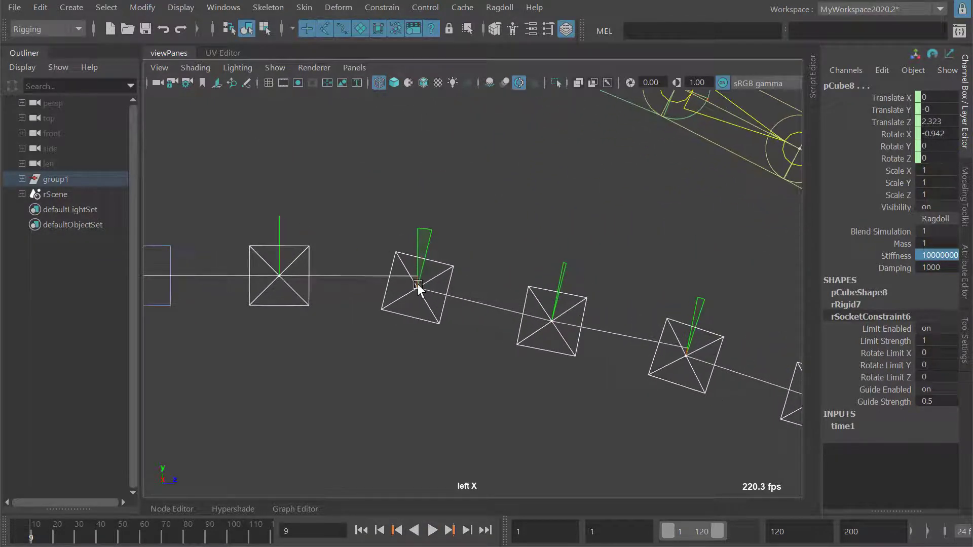
{"action": "scroll", "coordinate": [409, 281], "scroll_direction": "up", "scroll_amount": 3}
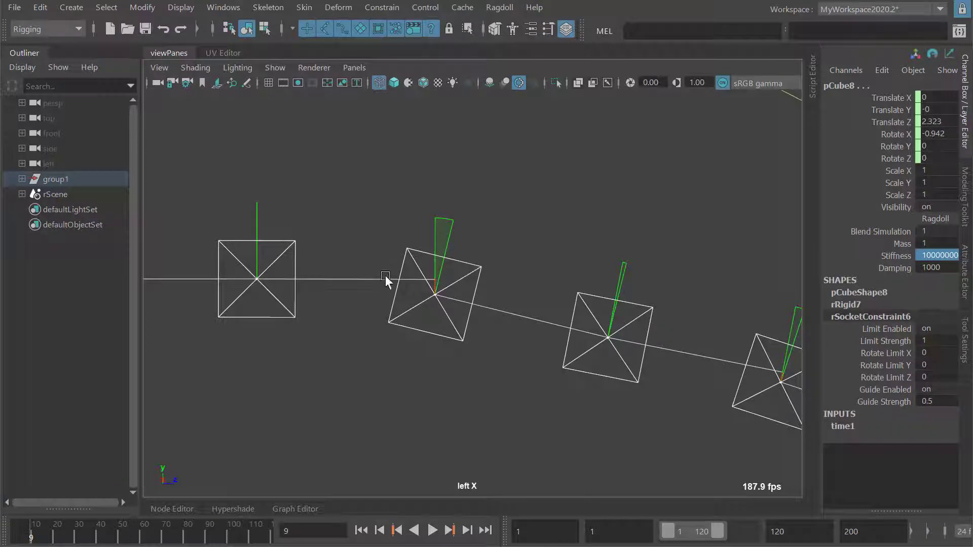
- Return to frame 1 and replay the simulation briefly with both chains in view
{"action": "right_click_drag", "start_coordinate": [559, 307], "coordinate": [492, 280], "text": "alt"}
{"action": "middle_click_drag", "start_coordinate": [492, 280], "coordinate": [450, 269], "text": "alt"}
{"action": "key", "text": "q"}
{"action": "middle_click_drag", "start_coordinate": [425, 266], "coordinate": [376, 272], "text": "alt"}
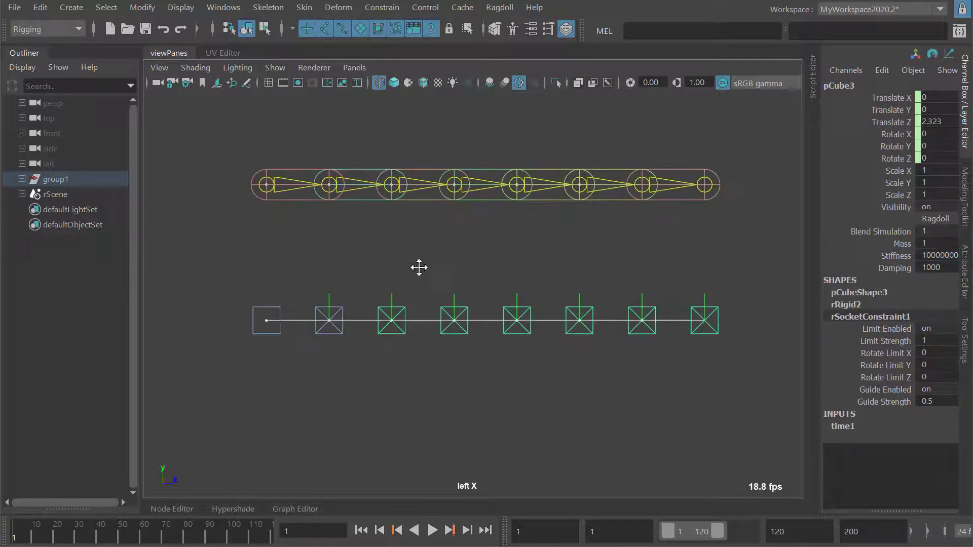
{"action": "key", "text": "alt+v"}
{"action": "key", "text": "alt+v"}
{"action": "right_click_drag", "start_coordinate": [393, 272], "coordinate": [376, 272], "text": "alt"}
{"action": "middle_click_drag", "start_coordinate": [376, 272], "coordinate": [369, 261], "text": "alt"}
{"action": "right_click_drag", "start_coordinate": [400, 268], "coordinate": [430, 270], "text": "alt"}
{"action": "middle_click_drag", "start_coordinate": [445, 272], "coordinate": [421, 275], "text": "alt"}
- Move all vertices of the second through eighth cubes along Z by half a cube, placing each pivot at the cube's near face
{"action": "left_click_drag", "start_coordinate": [299, 283], "coordinate": [724, 309]}
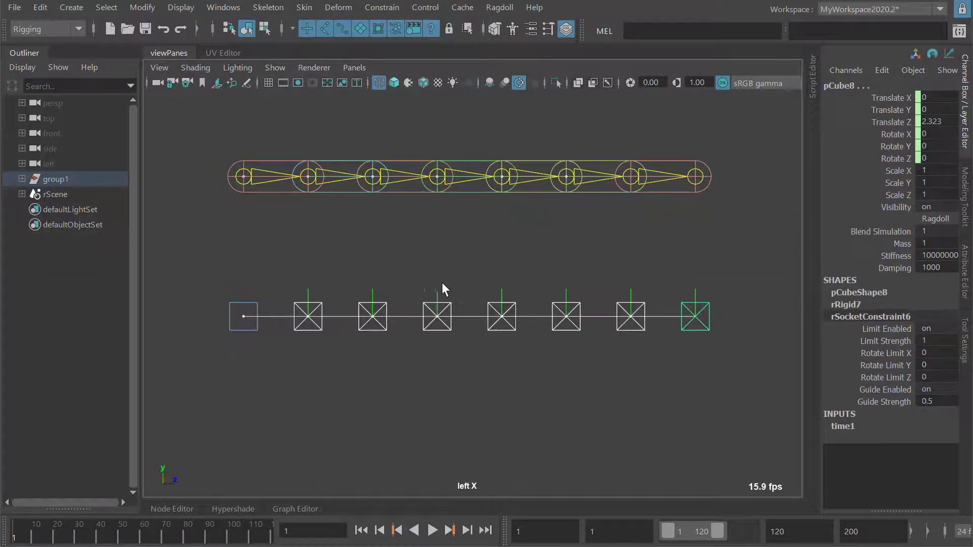
{"action": "key", "text": "F8"}
{"action": "left_click_drag", "start_coordinate": [272, 284], "coordinate": [748, 348]}
{"action": "key", "text": "w"}
{"action": "middle_click_drag", "start_coordinate": [433, 274], "coordinate": [407, 275], "text": "alt"}
{"action": "right_click_drag", "start_coordinate": [364, 268], "coordinate": [372, 267], "text": "alt"}
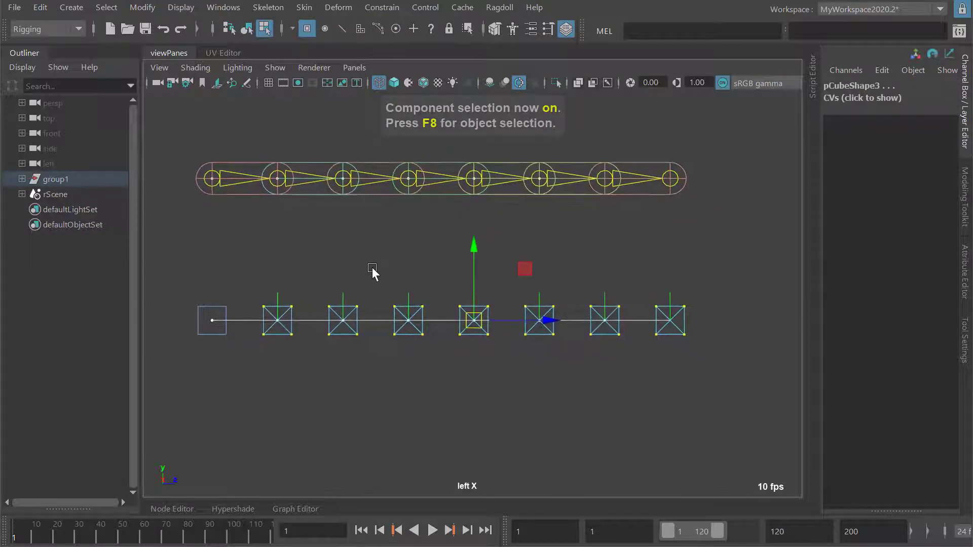
{"action": "middle_click_drag", "start_coordinate": [372, 266], "coordinate": [360, 270], "text": "alt"}
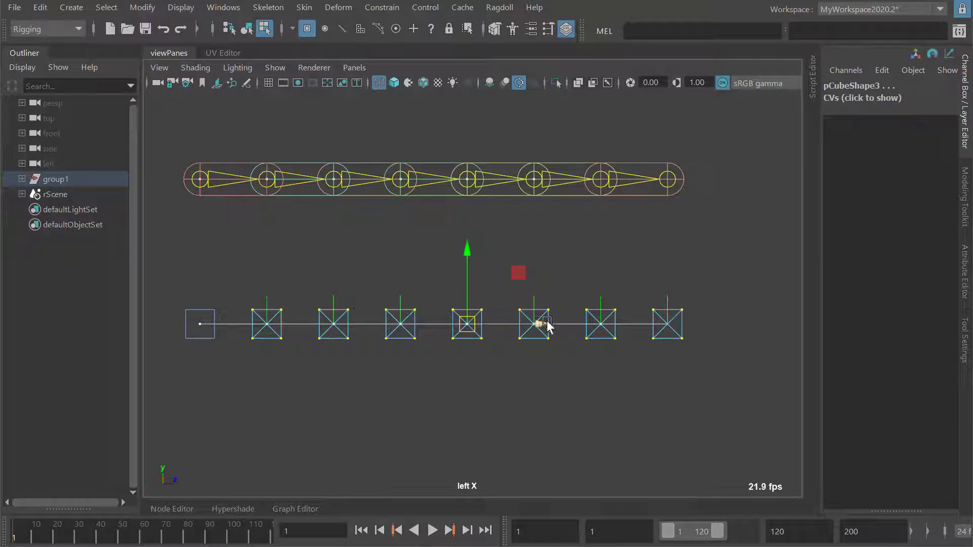
{"action": "left_click_drag", "start_coordinate": [541, 324], "coordinate": [553, 325]}
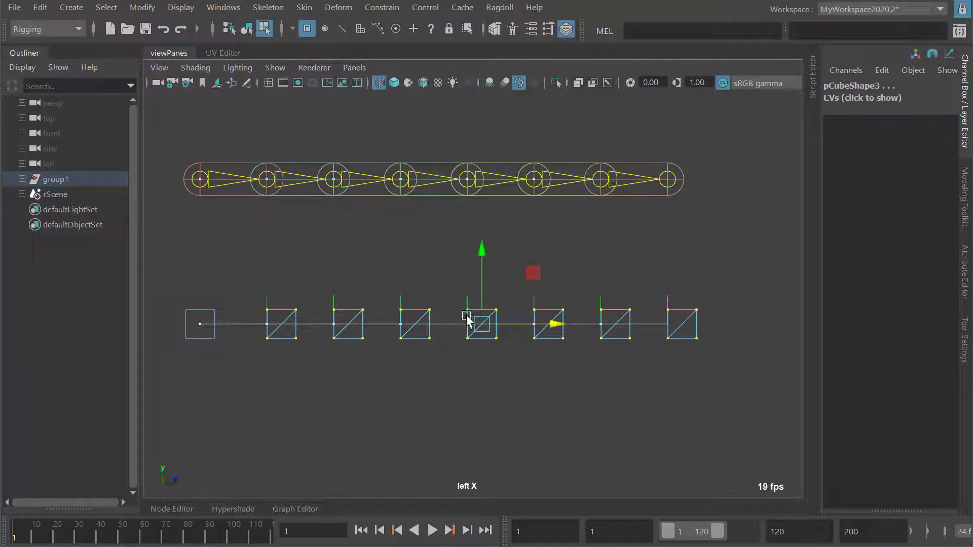
- Examine where the constraint pivots sit on the near faces of the shifted cubes
{"action": "middle_click_drag", "start_coordinate": [423, 316], "coordinate": [447, 292], "text": "alt"}
{"action": "scroll", "coordinate": [489, 298], "scroll_direction": "up", "scroll_amount": 1}
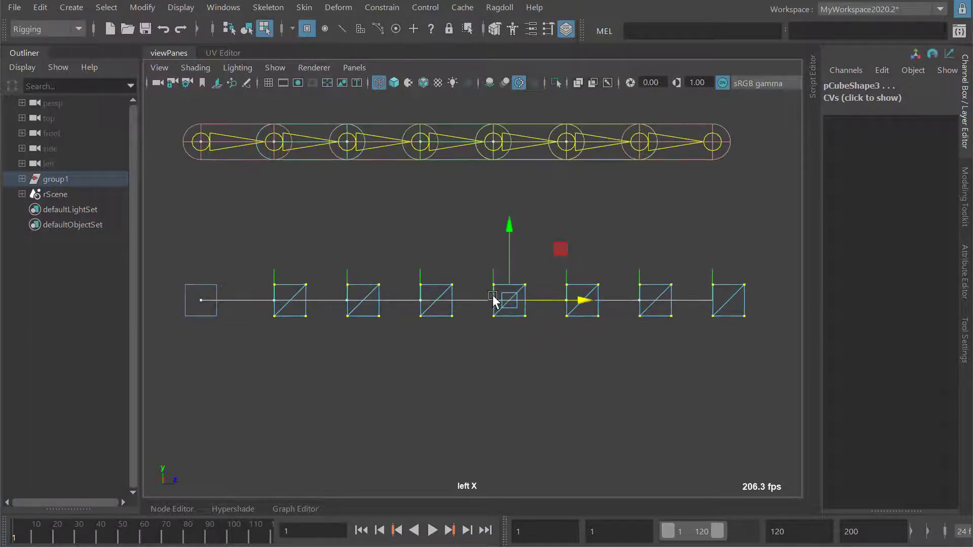
{"action": "right_click_drag", "start_coordinate": [497, 315], "coordinate": [484, 306], "text": "alt"}
{"action": "middle_click_drag", "start_coordinate": [494, 302], "coordinate": [458, 297], "text": "alt"}
{"action": "right_click_drag", "start_coordinate": [458, 297], "coordinate": [587, 318], "text": "alt"}
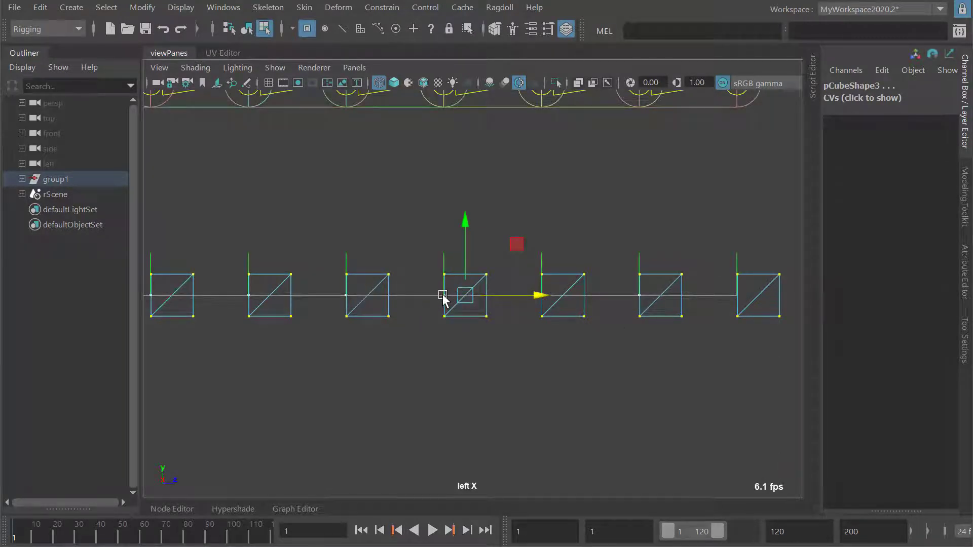
{"action": "scroll", "coordinate": [423, 296], "scroll_direction": "up", "scroll_amount": 1}
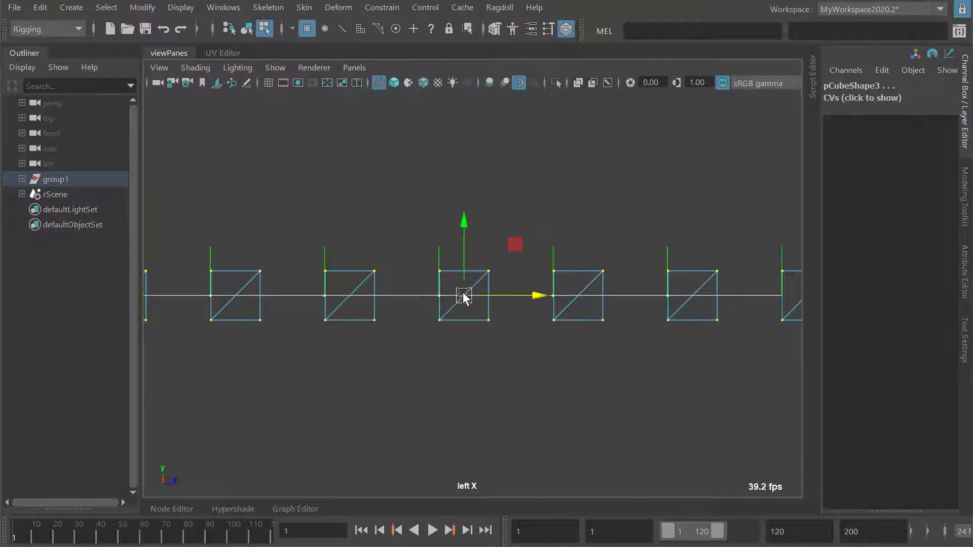
{"action": "scroll", "coordinate": [456, 298], "scroll_direction": "up", "scroll_amount": 2}
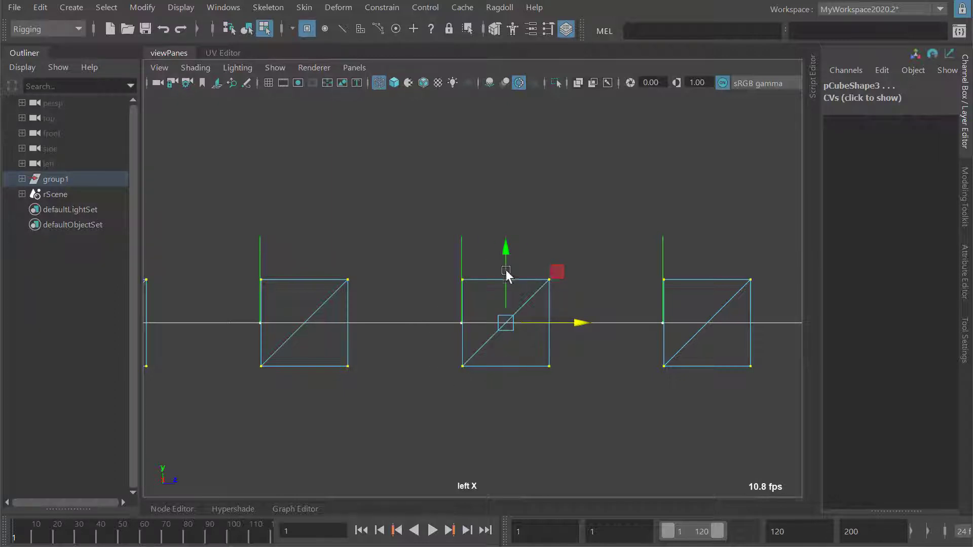
{"action": "right_click_drag", "start_coordinate": [560, 303], "coordinate": [415, 289], "text": "alt"}
{"action": "middle_click_drag", "start_coordinate": [450, 309], "coordinate": [458, 280], "text": "alt"}
{"action": "right_click_drag", "start_coordinate": [458, 281], "coordinate": [531, 326], "text": "alt"}
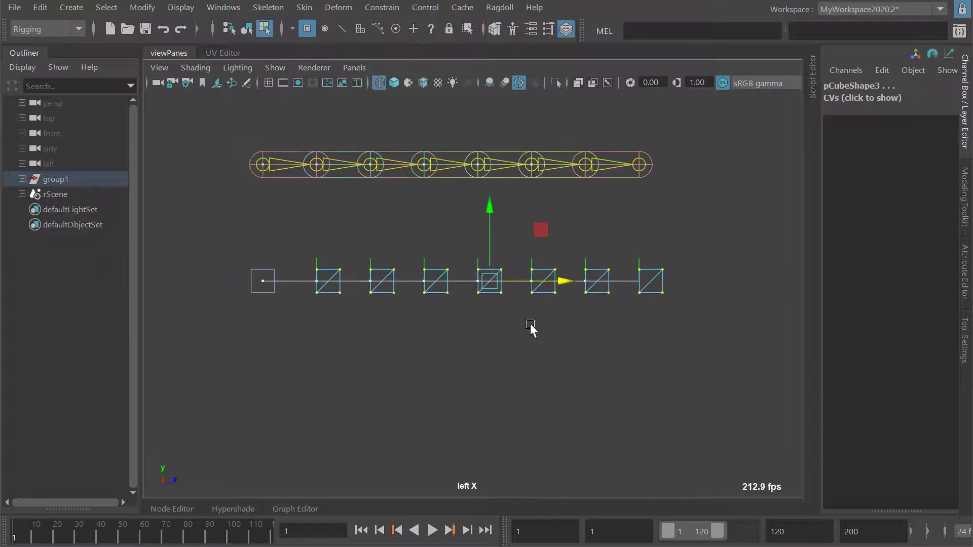
- Play the simulation with the shifted cube shapes and scrub back to frame 1
{"action": "key", "text": "alt+v"}
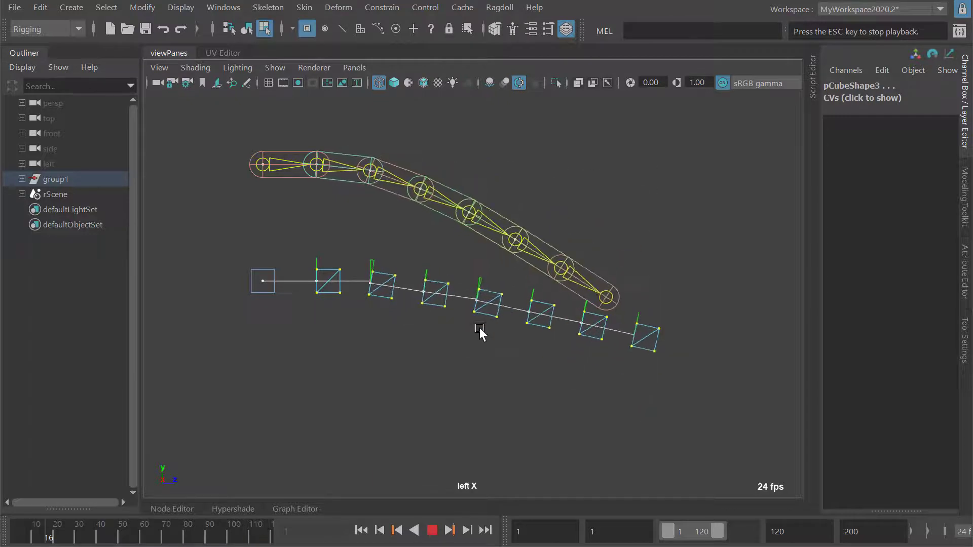
{"action": "key", "text": "Escape"}
{"action": "key", "text": "k"}
{"action": "left_click_drag", "start_coordinate": [581, 319], "coordinate": [227, 293]}
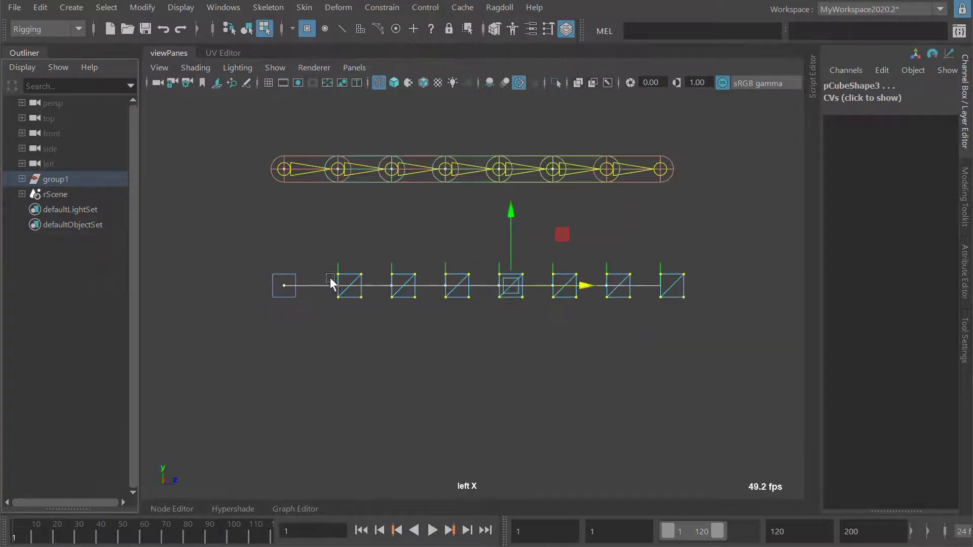
- Select the far-end vertices of the second cube
{"action": "middle_click_drag", "start_coordinate": [330, 278], "coordinate": [320, 275], "text": "alt"}
{"action": "right_click_drag", "start_coordinate": [320, 276], "coordinate": [330, 272], "text": "alt"}
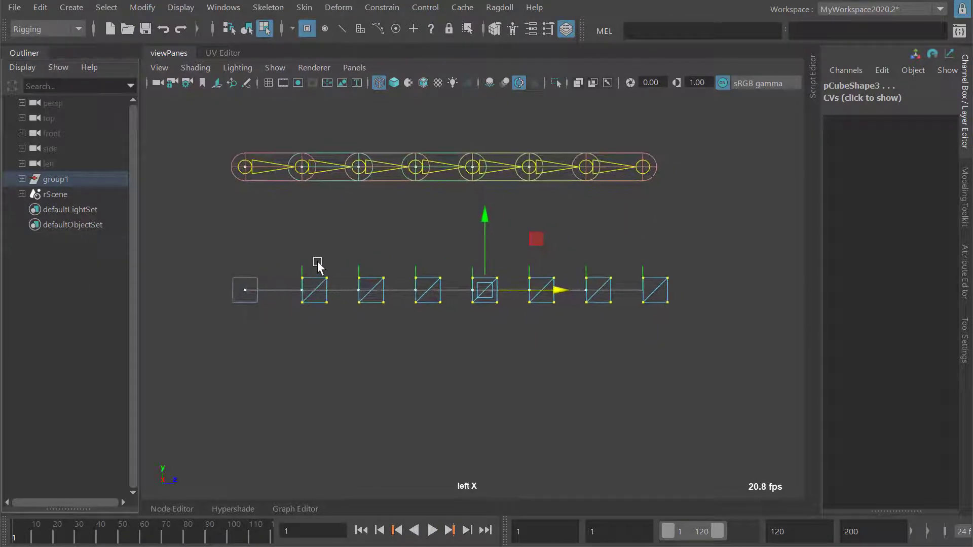
{"action": "middle_click_drag", "start_coordinate": [329, 271], "coordinate": [345, 277], "text": "alt"}
{"action": "scroll", "coordinate": [350, 280], "scroll_direction": "up", "scroll_amount": 1}
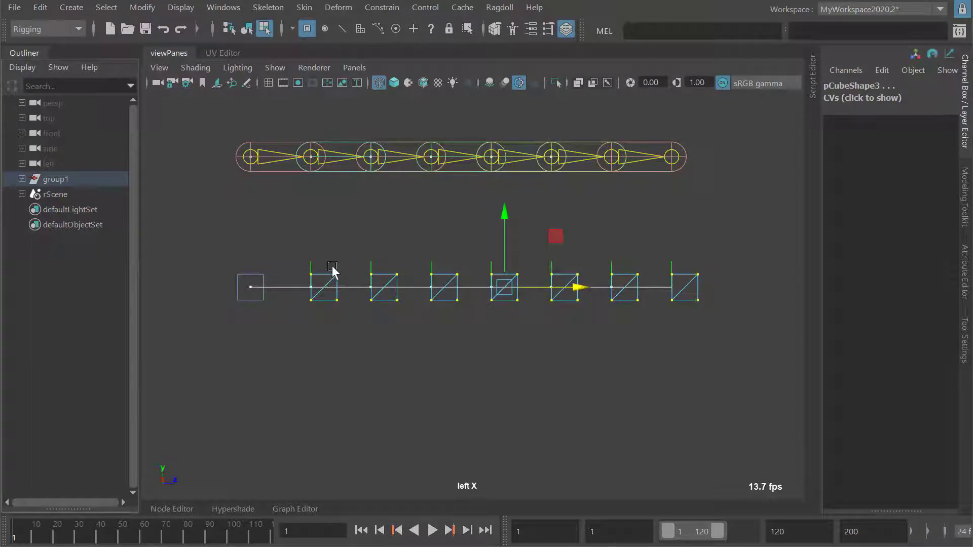
{"action": "left_click_drag", "start_coordinate": [327, 265], "coordinate": [347, 319]}
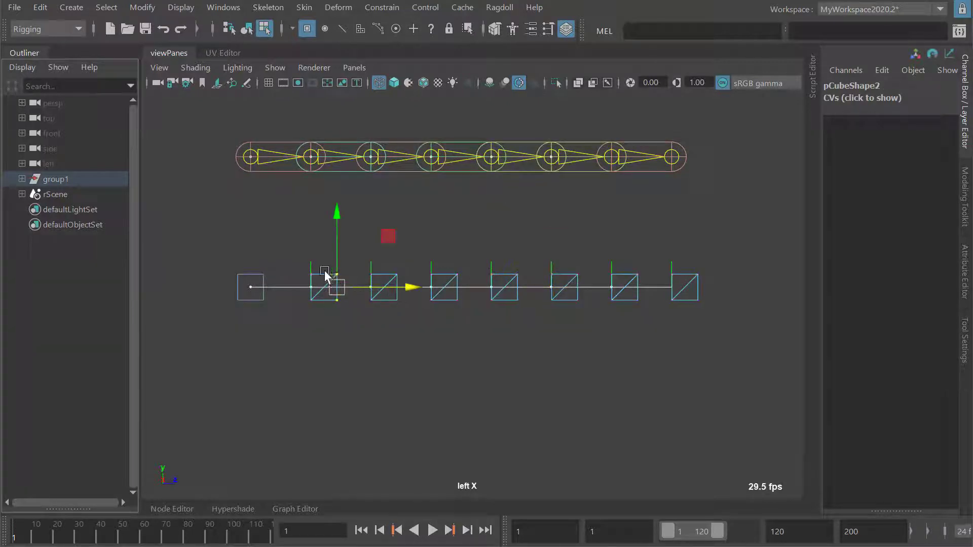
{"action": "scroll", "coordinate": [325, 276], "scroll_direction": "up", "scroll_amount": 1}
{"action": "middle_click_drag", "start_coordinate": [325, 273], "coordinate": [323, 272], "text": "alt"}
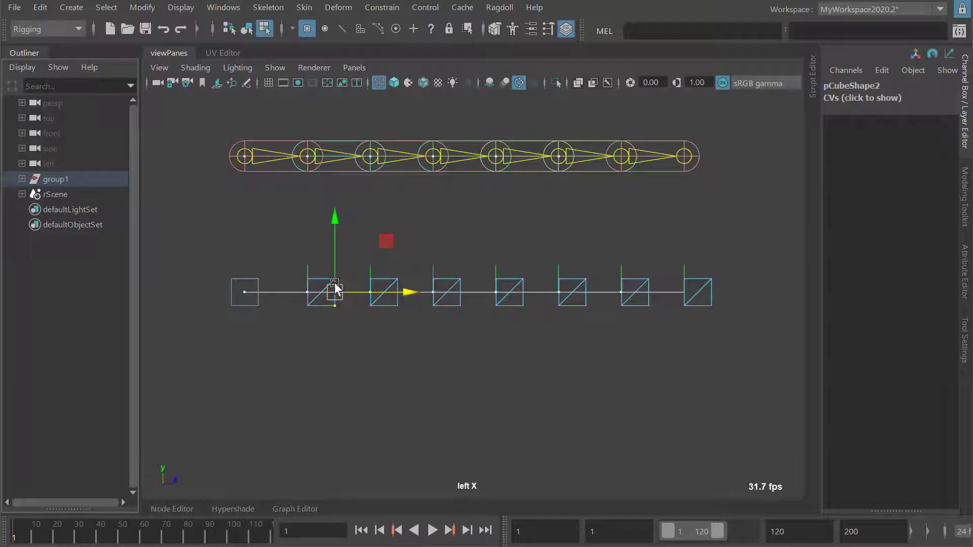
- Try moving the second cube's far-end vertices slightly, and undo the move
{"action": "left_click_drag", "start_coordinate": [350, 281], "coordinate": [348, 285]}
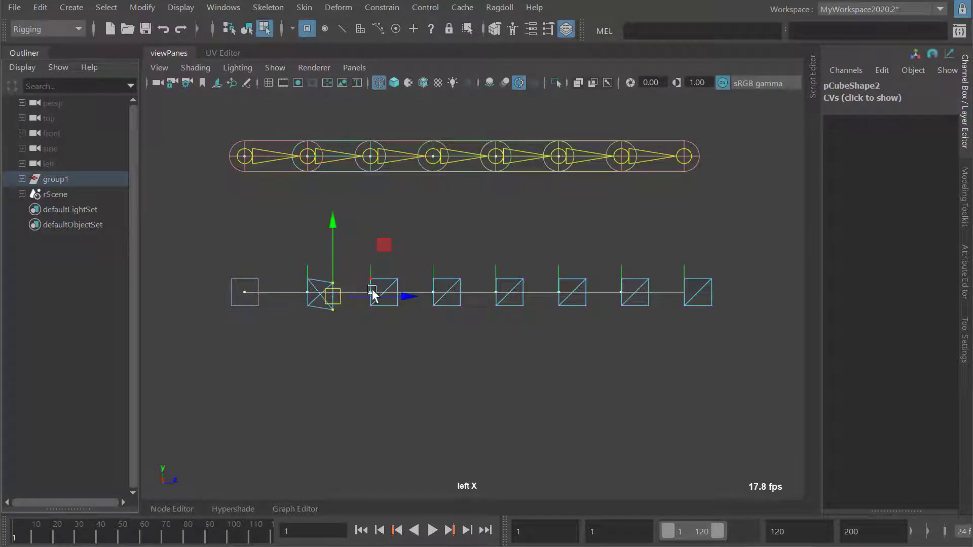
{"action": "key", "text": "ctrl+z"}
{"action": "key", "text": "q"}
- Add the far-end vertices of the third through seventh cubes to the vertex selection
{"action": "right_click_drag", "start_coordinate": [374, 285], "coordinate": [457, 294], "text": "alt"}
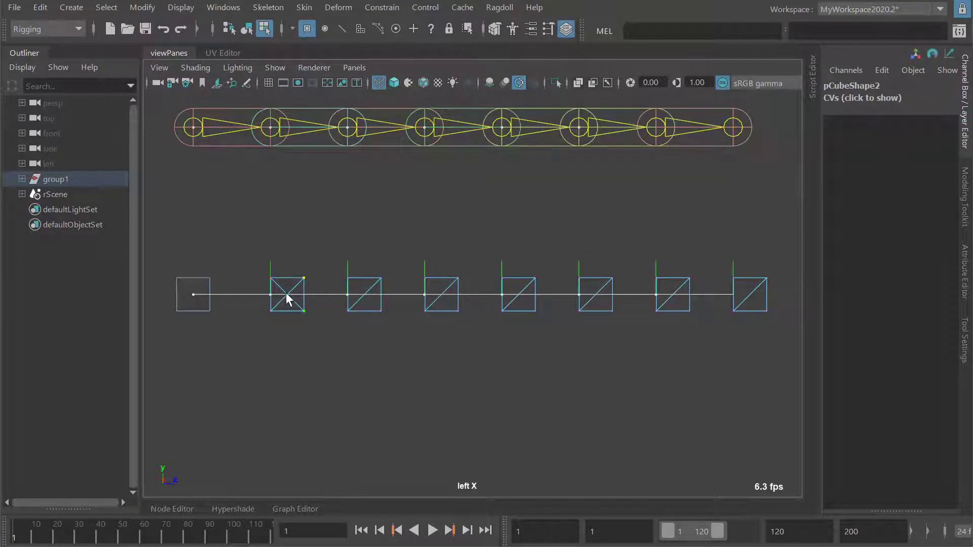
{"action": "right_click_drag", "start_coordinate": [634, 293], "coordinate": [341, 307], "text": "alt"}
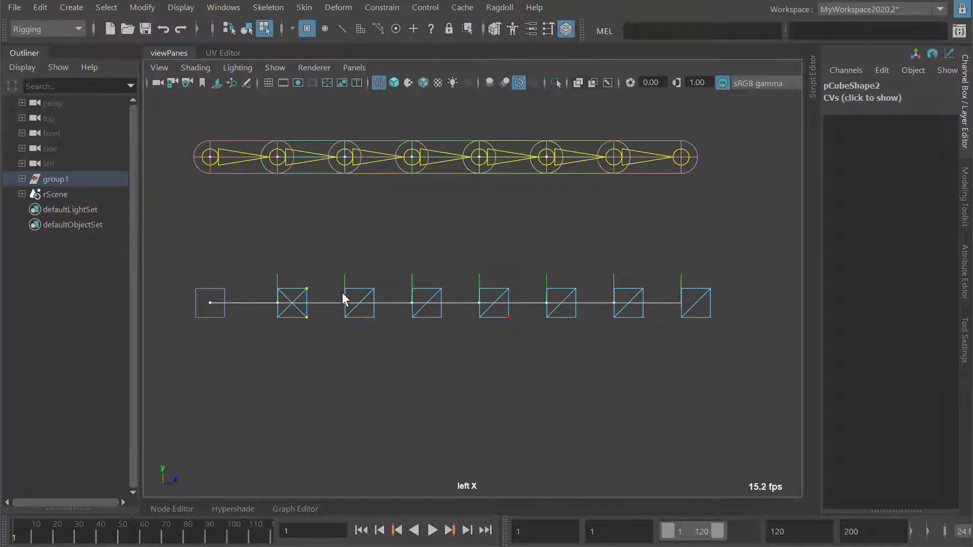
{"action": "middle_click_drag", "start_coordinate": [343, 299], "coordinate": [355, 300], "text": "alt"}
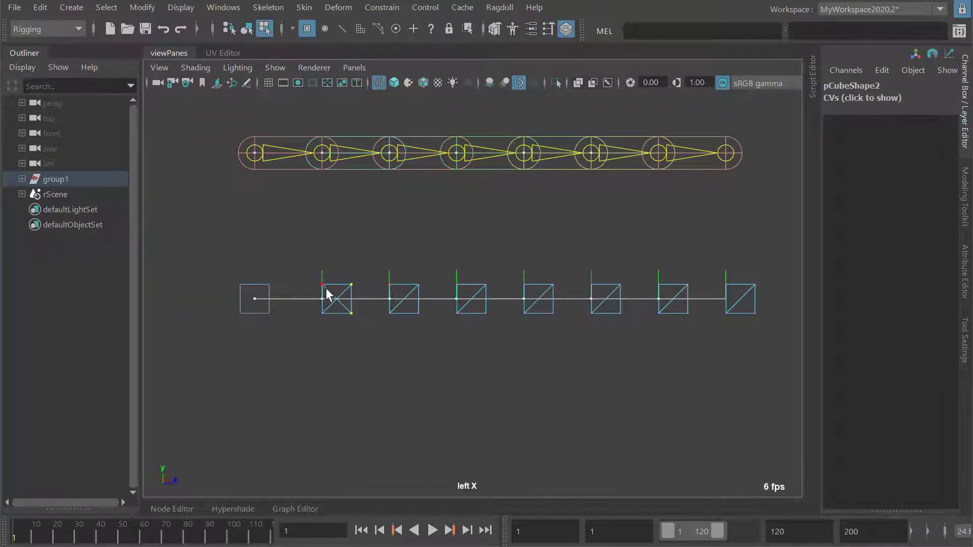
{"action": "middle_click_drag", "start_coordinate": [402, 290], "coordinate": [334, 302], "text": "alt"}
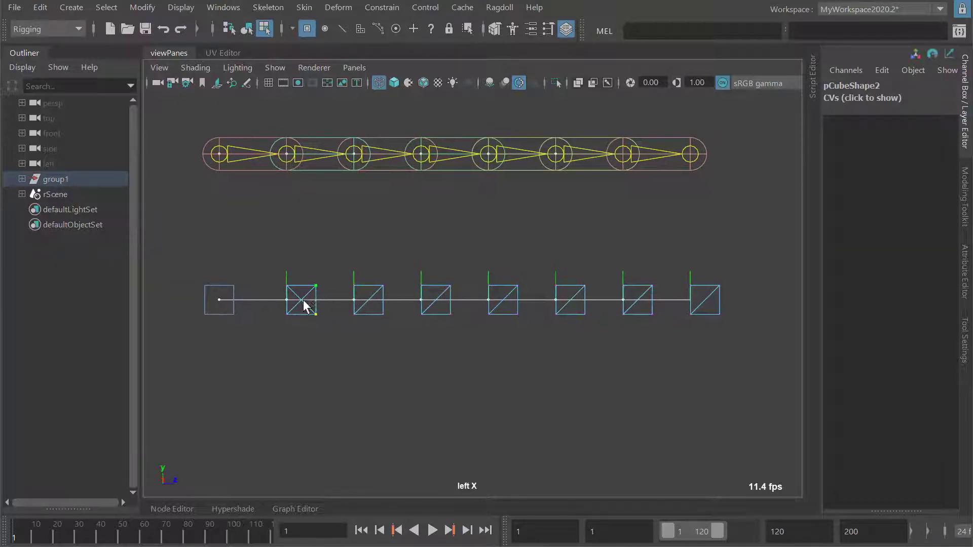
{"action": "middle_click_drag", "start_coordinate": [488, 303], "coordinate": [509, 304], "text": "alt"}
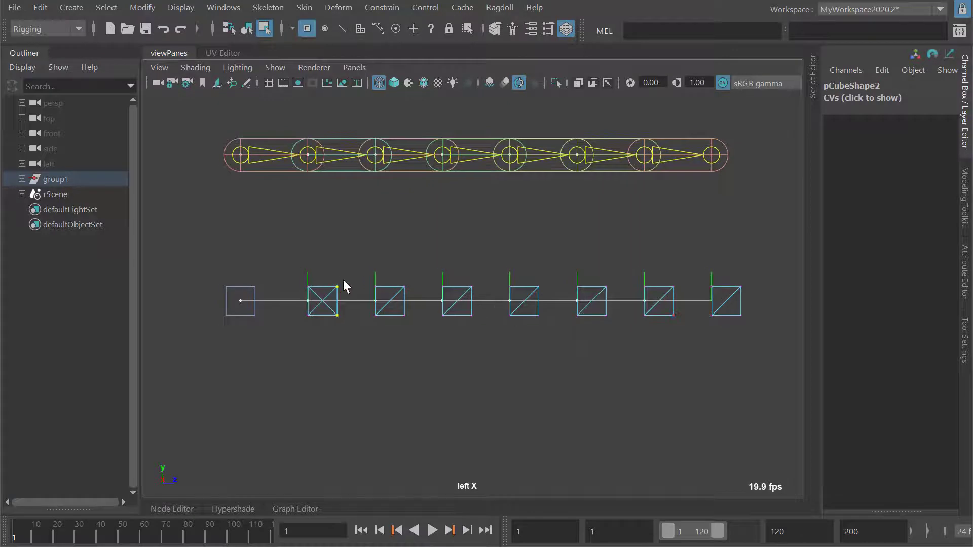
{"action": "left_click_drag", "start_coordinate": [387, 305], "coordinate": [428, 276], "text": "shift"}
{"action": "left_click_drag", "start_coordinate": [530, 269], "coordinate": [555, 327], "text": "shift"}
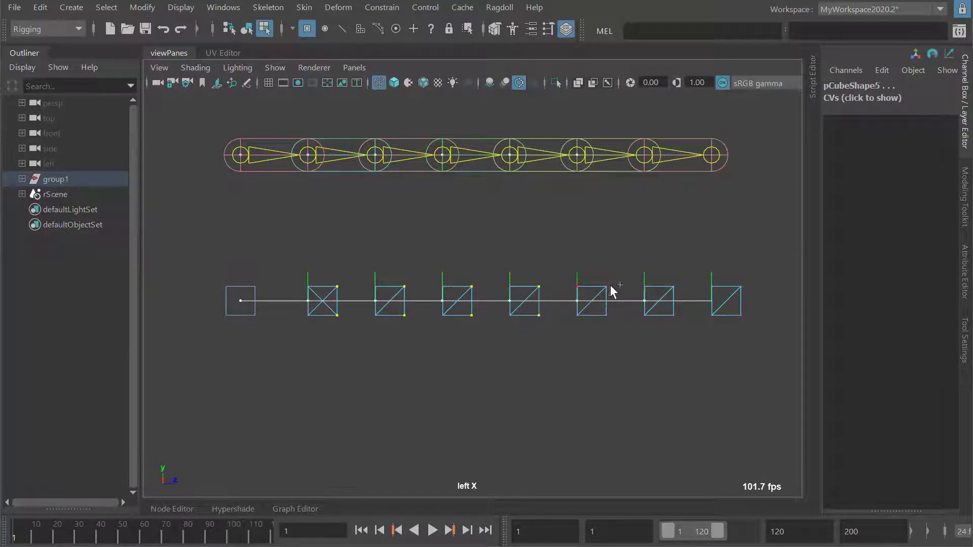
{"action": "left_click_drag", "start_coordinate": [684, 277], "coordinate": [664, 325], "text": "shift"}
- Move the selected far-end vertices along Z so that each cube stretches to the next cube's pivot
{"action": "key", "text": "w"}
{"action": "middle_click_drag", "start_coordinate": [560, 292], "coordinate": [490, 299], "text": "alt"}
{"action": "left_click_drag", "start_coordinate": [506, 308], "coordinate": [541, 309]}
{"action": "middle_click_drag", "start_coordinate": [446, 281], "coordinate": [495, 277], "text": "alt"}
{"action": "mouse_move", "coordinate": [337, 303]}
{"action": "middle_mouse_down", "text": "alt"}
{"action": "mouse_move", "coordinate": [360, 308]}
{"action": "mouse_move", "coordinate": [346, 298]}
{"action": "middle_mouse_up", "text": "alt"}
{"action": "right_click_drag", "start_coordinate": [346, 297], "coordinate": [337, 303], "text": "alt"}
{"action": "middle_click_drag", "start_coordinate": [387, 304], "coordinate": [365, 305], "text": "alt"}
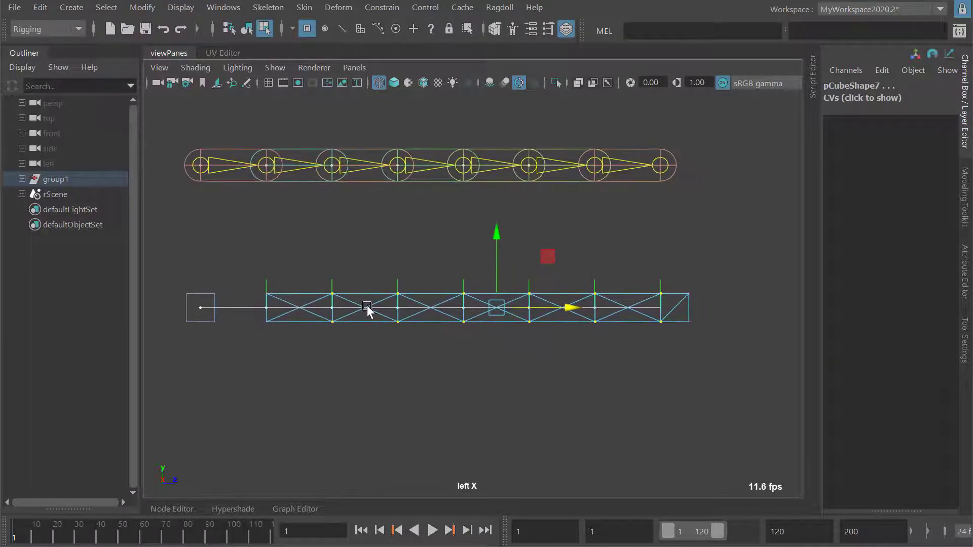
{"action": "middle_click_drag", "start_coordinate": [299, 303], "coordinate": [324, 293], "text": "alt"}
{"action": "right_click_drag", "start_coordinate": [325, 297], "coordinate": [343, 304], "text": "alt"}
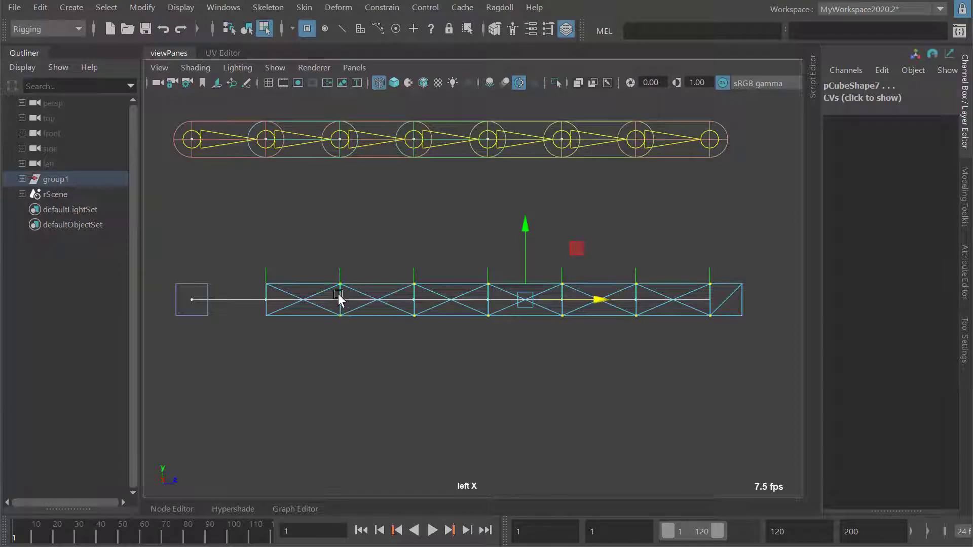
- Play the simulation several times to compare how the stretched cubes and the joint chain bend, returning to the start frame each time
{"action": "middle_click_drag", "start_coordinate": [331, 291], "coordinate": [346, 294], "text": "alt"}
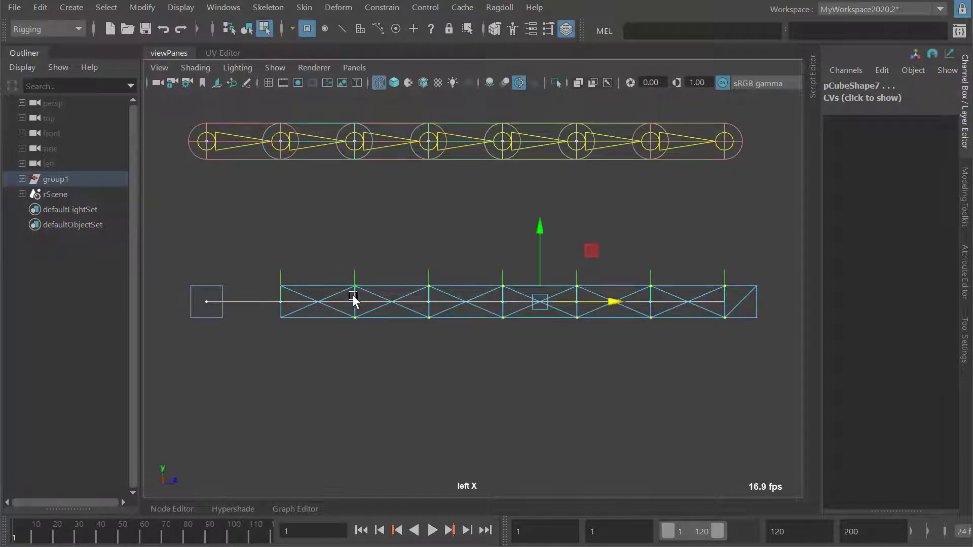
{"action": "right_click_drag", "start_coordinate": [428, 299], "coordinate": [413, 298], "text": "alt"}
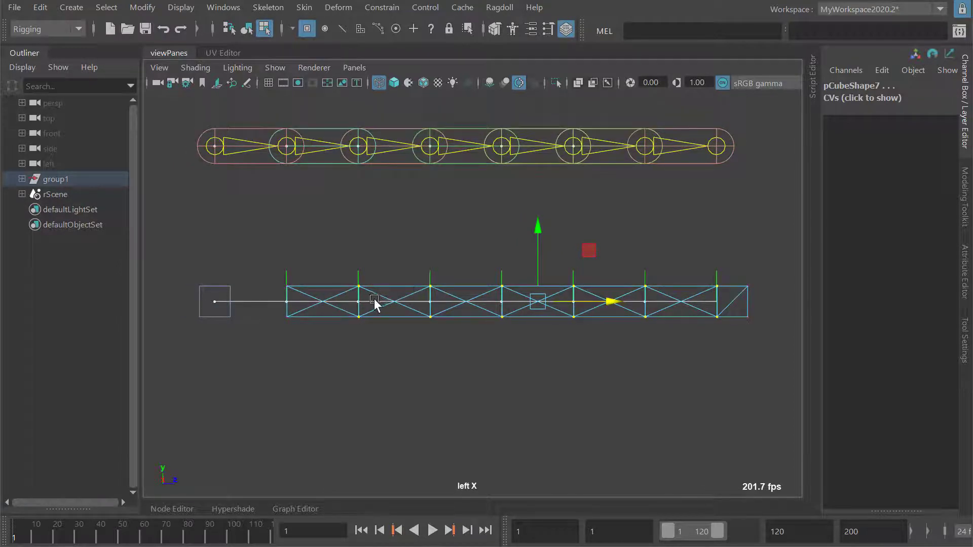
{"action": "key", "text": "alt+v"}
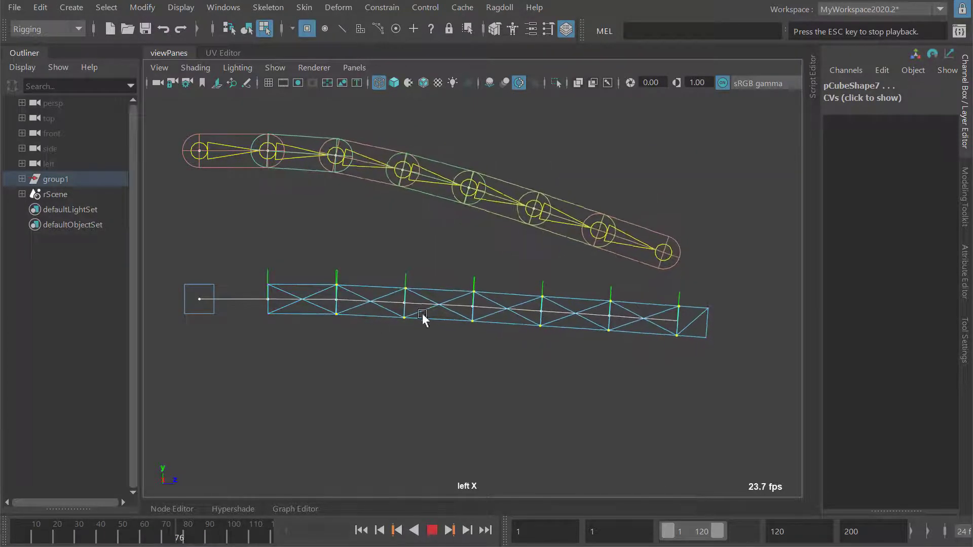
{"action": "key", "text": "alt+shift+v"}
{"action": "middle_click_drag", "start_coordinate": [346, 284], "coordinate": [405, 269], "text": "alt"}
{"action": "right_click_drag", "start_coordinate": [406, 268], "coordinate": [395, 311], "text": "alt"}
{"action": "key", "text": "alt+v"}
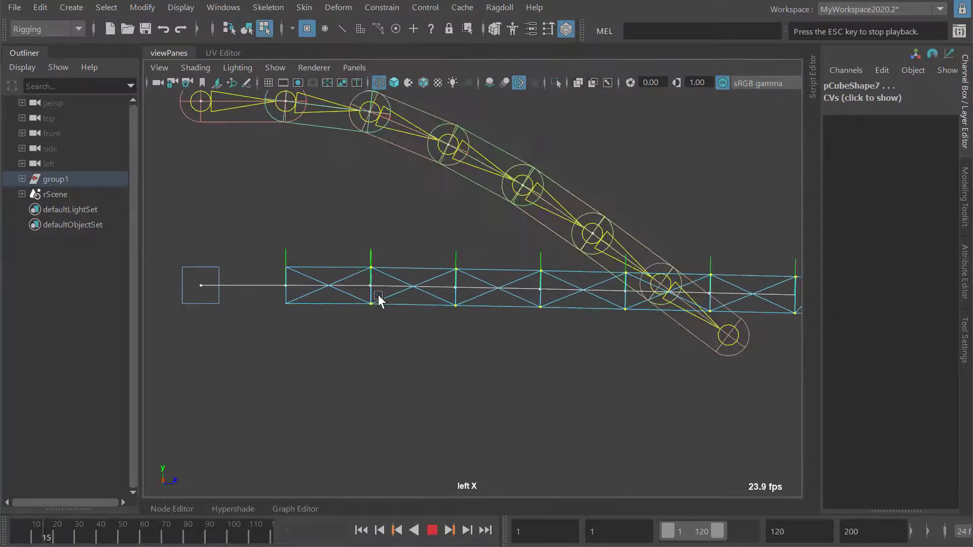
{"action": "key", "text": "alt+shift+v"}
{"action": "right_click_drag", "start_coordinate": [527, 284], "coordinate": [422, 290], "text": "alt"}
{"action": "middle_click_drag", "start_coordinate": [422, 290], "coordinate": [376, 296], "text": "alt"}
{"action": "right_click_drag", "start_coordinate": [376, 296], "coordinate": [410, 298], "text": "alt"}
{"action": "middle_click_drag", "start_coordinate": [409, 298], "coordinate": [429, 302], "text": "alt"}
{"action": "key", "text": "alt+v"}
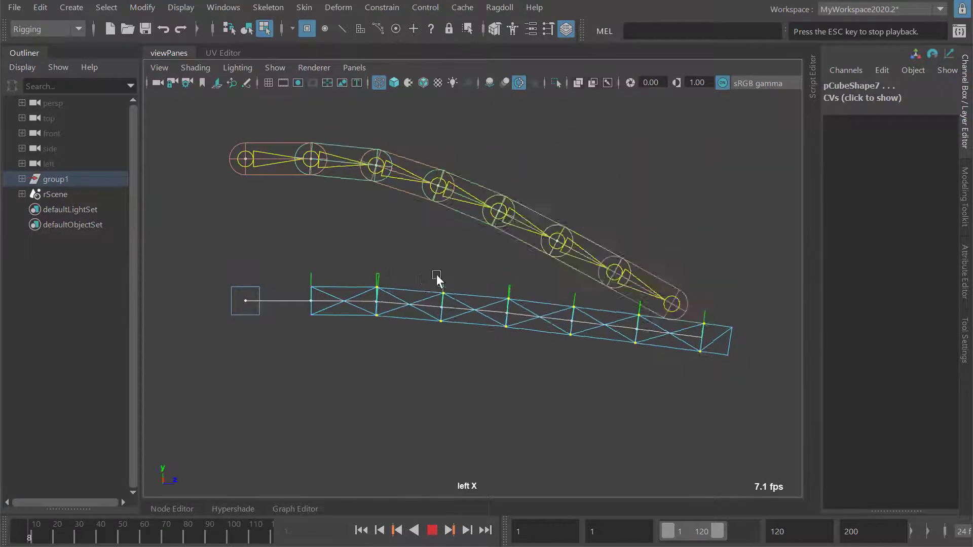
{"action": "key", "text": "alt+shift+v"}
- Switch back to object selection and set the Ragdoll Stiffness of the second through eighth cubes to 100000
{"action": "key", "text": "F8"}
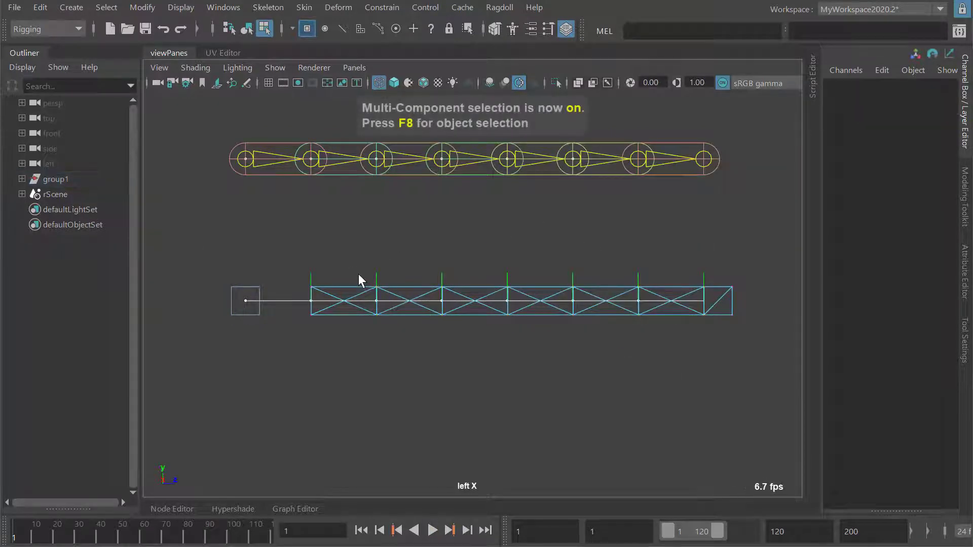
{"action": "key", "text": "F8"}
{"action": "left_click_drag", "start_coordinate": [287, 267], "coordinate": [724, 294]}
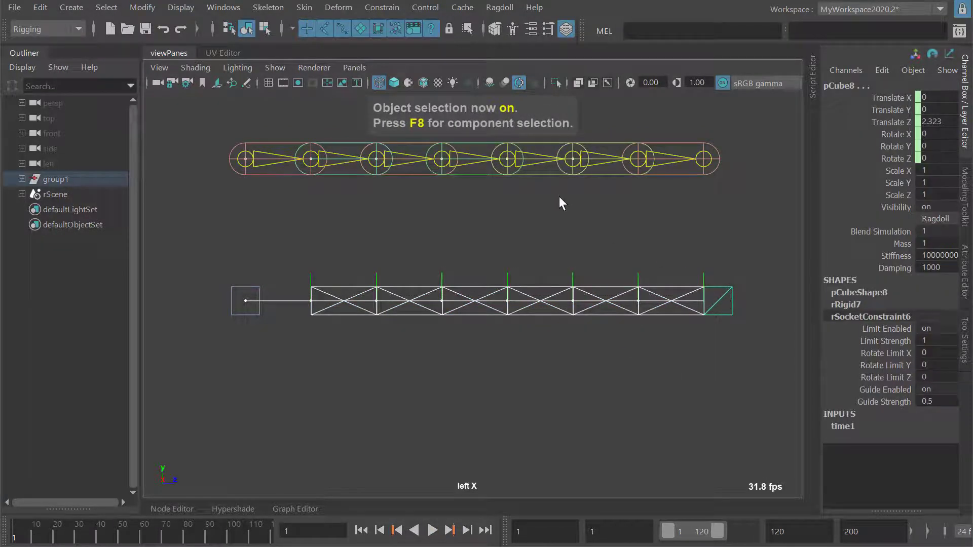
{"action": "middle_click_drag", "start_coordinate": [559, 197], "coordinate": [519, 215], "text": "alt"}
{"action": "left_click", "coordinate": [939, 257]}
{"action": "left_click", "coordinate": [946, 256]}
{"action": "key", "text": "BackSpace"}
{"action": "key", "text": "BackSpace"}
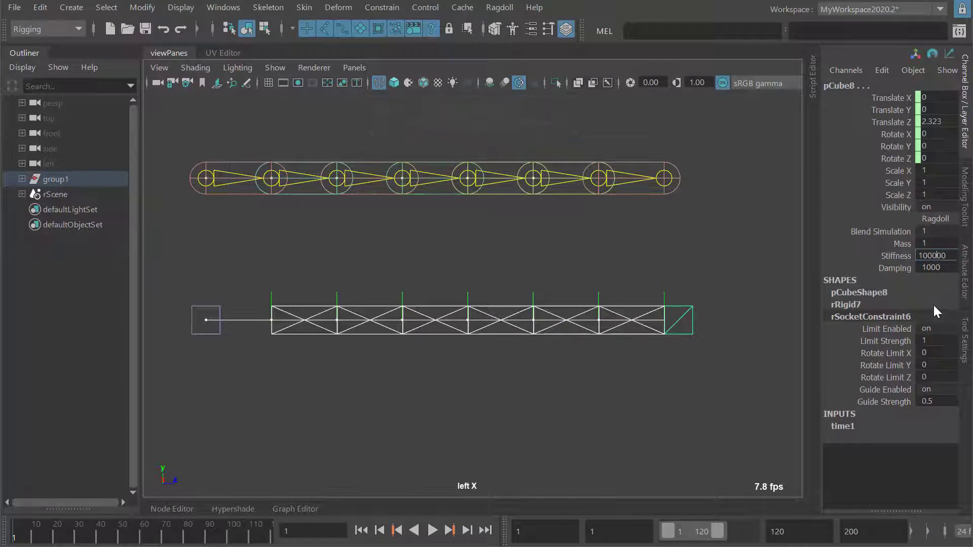
{"action": "key", "text": "Return"}
- Inspect the fifth joint's Ragdoll attributes, clear the selection, and play the simulation to compare both chains before returning to the start frame
{"action": "right_click_drag", "start_coordinate": [434, 287], "coordinate": [447, 227], "text": "alt"}
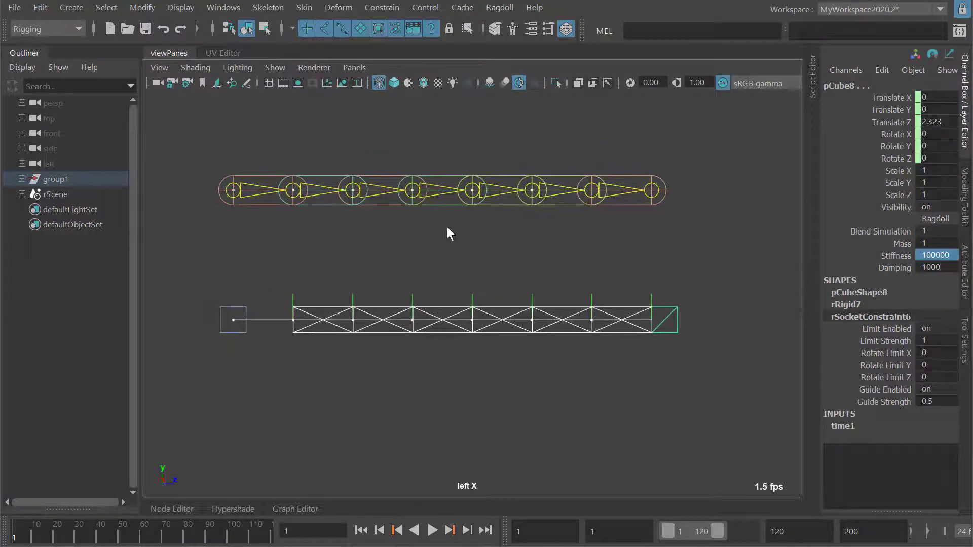
{"action": "left_click", "coordinate": [499, 191]}
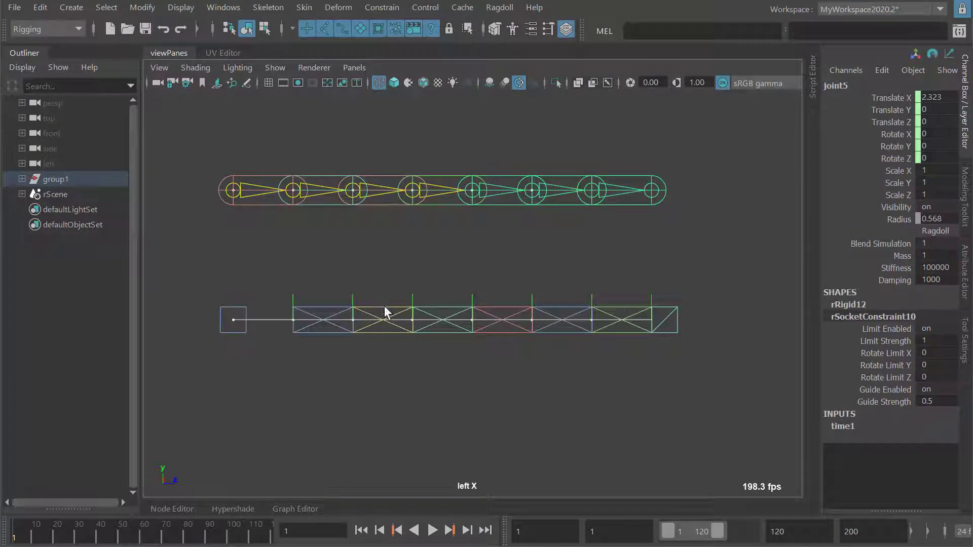
{"action": "left_click", "coordinate": [355, 274]}
{"action": "key", "text": "alt+v"}
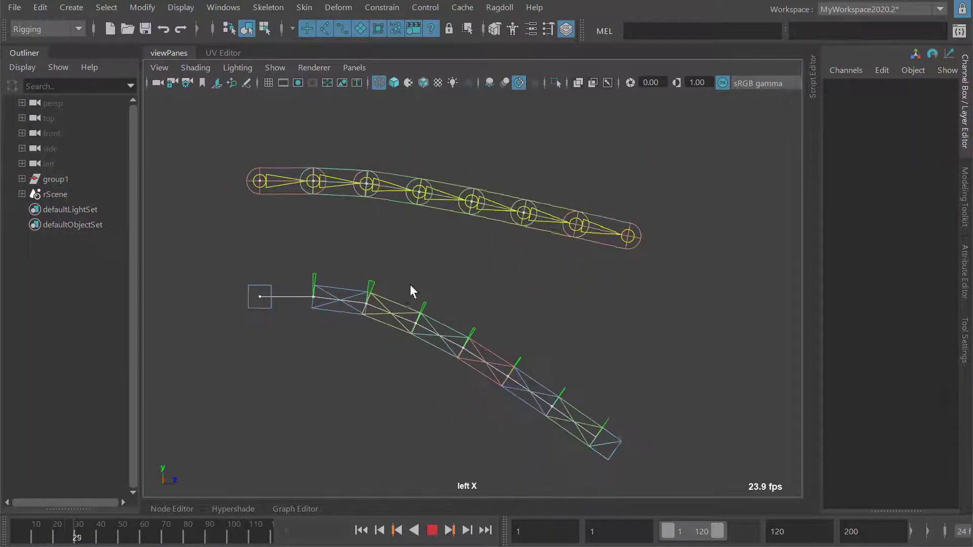
{"action": "key", "text": "alt+v"}
{"action": "key", "text": "alt+shift+v"}
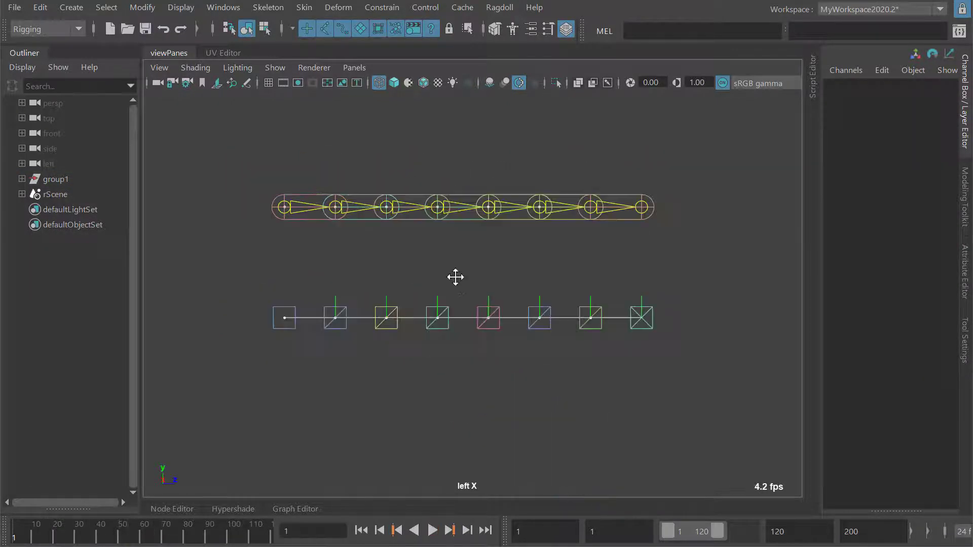
{"action": "scroll", "coordinate": [456, 278], "scroll_direction": "up", "scroll_amount": 3}
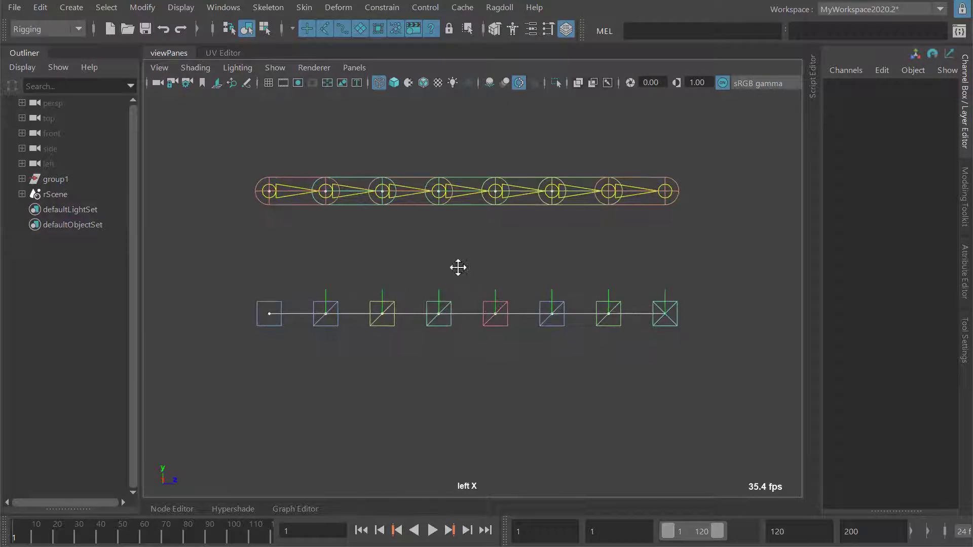
{"action": "middle_click_drag", "start_coordinate": [459, 267], "coordinate": [465, 292], "text": "alt"}
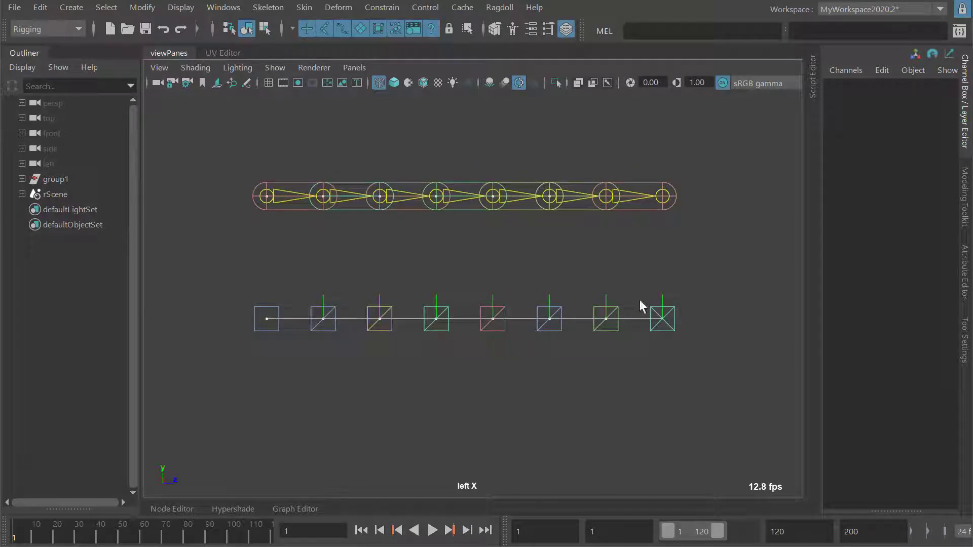
{"action": "middle_click_drag", "start_coordinate": [333, 293], "coordinate": [408, 315], "text": "alt"}
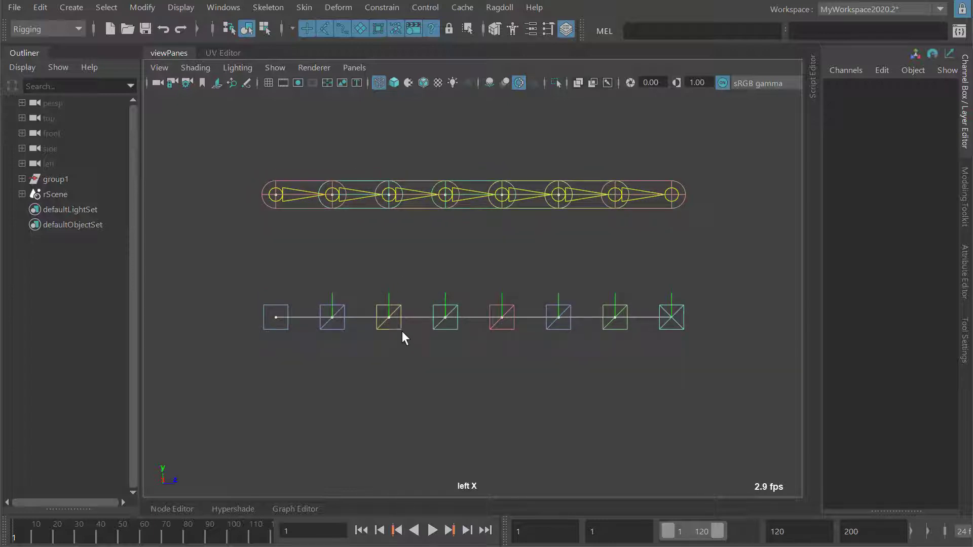
{"action": "middle_click_drag", "start_coordinate": [502, 306], "coordinate": [497, 311], "text": "alt"}
{"action": "middle_click_drag", "start_coordinate": [366, 316], "coordinate": [352, 305], "text": "alt"}
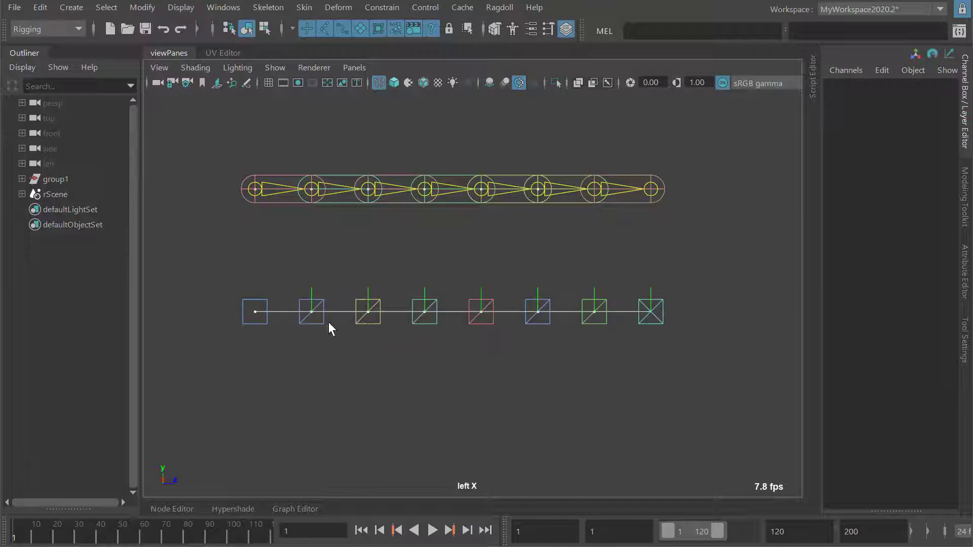
{"action": "middle_click_drag", "start_coordinate": [313, 295], "coordinate": [355, 278], "text": "alt"}
- Select the second through eighth cubes and expand their rRigid attributes to review the Shape Type options
{"action": "left_click", "coordinate": [319, 296]}
{"action": "left_click_drag", "start_coordinate": [272, 279], "coordinate": [658, 297]}
{"action": "middle_click_drag", "start_coordinate": [527, 284], "coordinate": [520, 277], "text": "alt"}
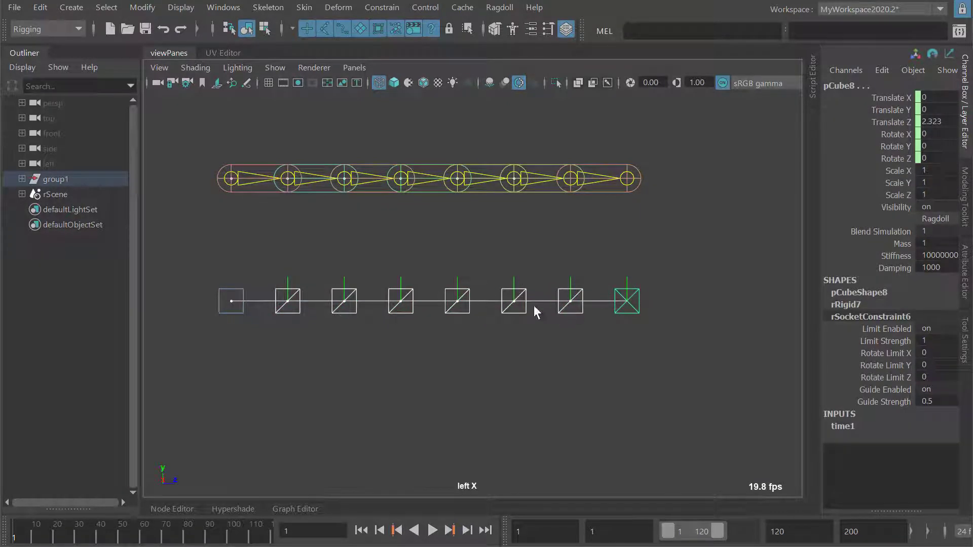
{"action": "middle_click_drag", "start_coordinate": [775, 318], "coordinate": [748, 320], "text": "alt"}
{"action": "left_click", "coordinate": [855, 304]}
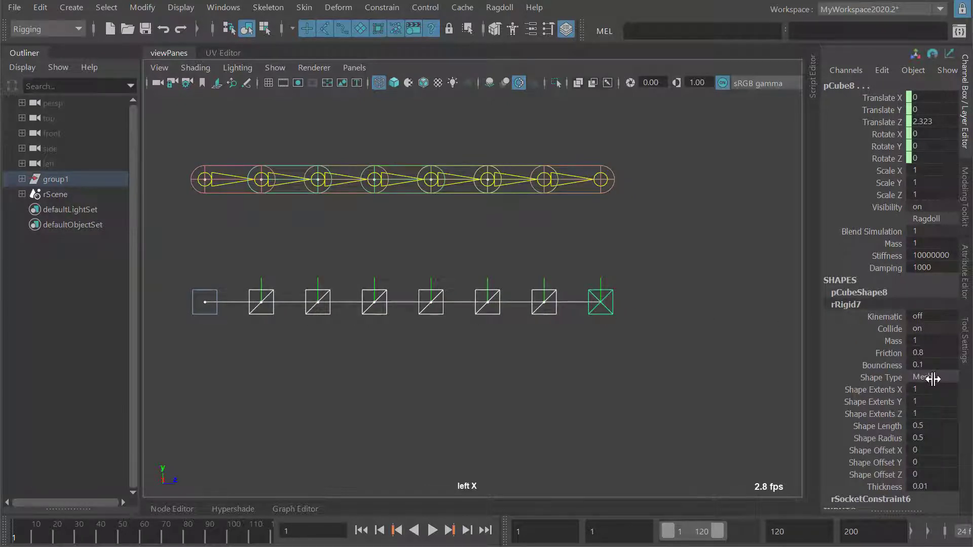
{"action": "middle_click_drag", "start_coordinate": [539, 323], "coordinate": [513, 280], "text": "alt"}
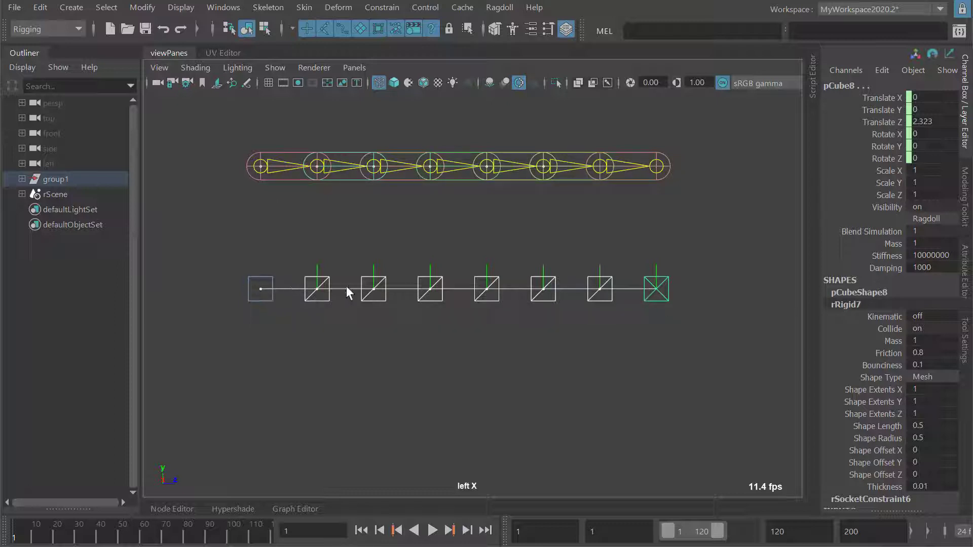
{"action": "left_click", "coordinate": [920, 377]}
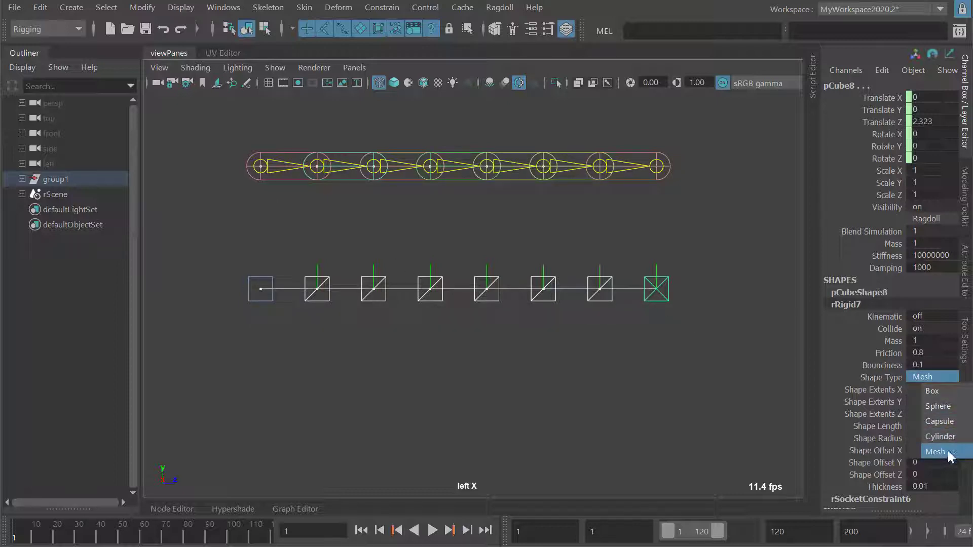
{"action": "left_click", "coordinate": [900, 380]}
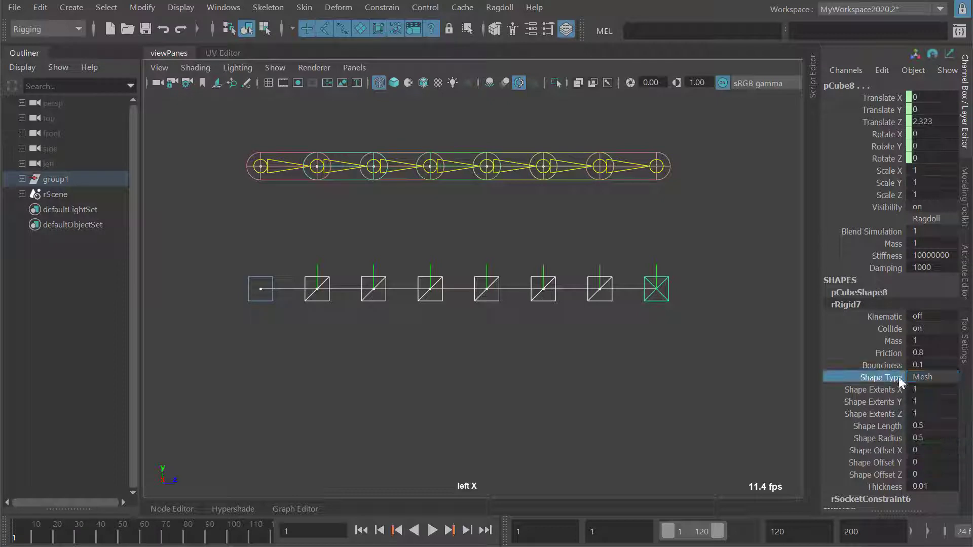
{"action": "middle_click_drag", "start_coordinate": [442, 271], "coordinate": [476, 281], "text": "alt"}
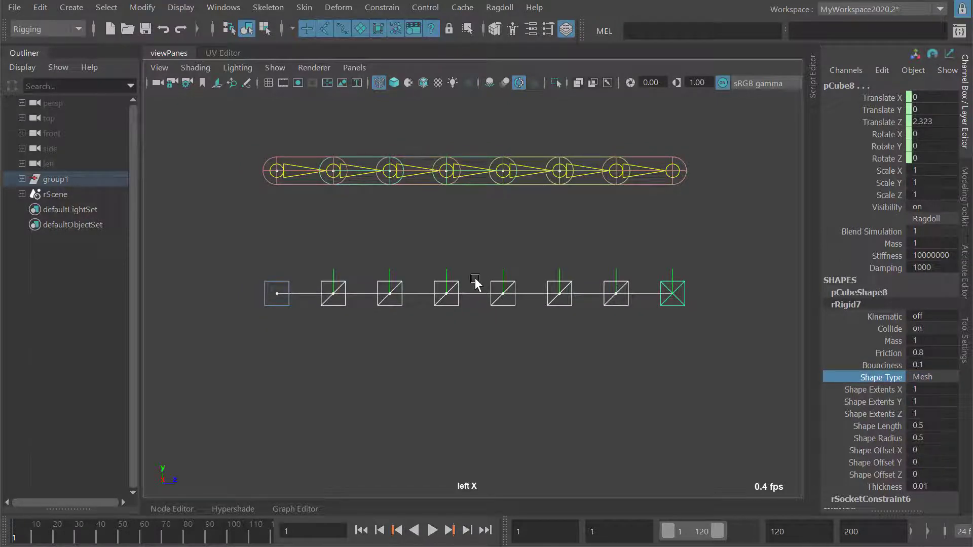
{"action": "right_click_drag", "start_coordinate": [475, 278], "coordinate": [469, 263], "text": "alt"}
{"action": "middle_click_drag", "start_coordinate": [470, 263], "coordinate": [468, 272], "text": "alt"}
{"action": "right_click_drag", "start_coordinate": [497, 278], "coordinate": [482, 274], "text": "alt"}
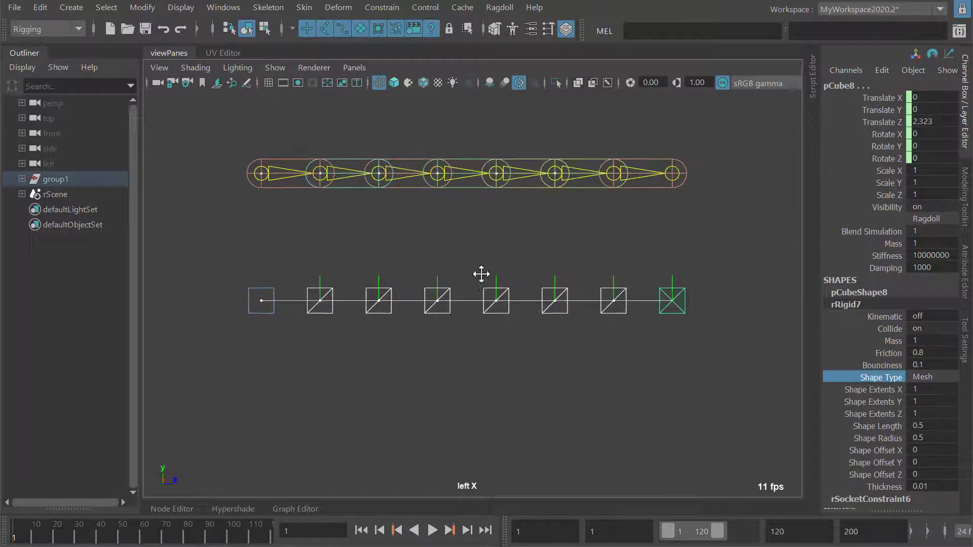
{"action": "middle_click_drag", "start_coordinate": [481, 274], "coordinate": [487, 276], "text": "alt"}
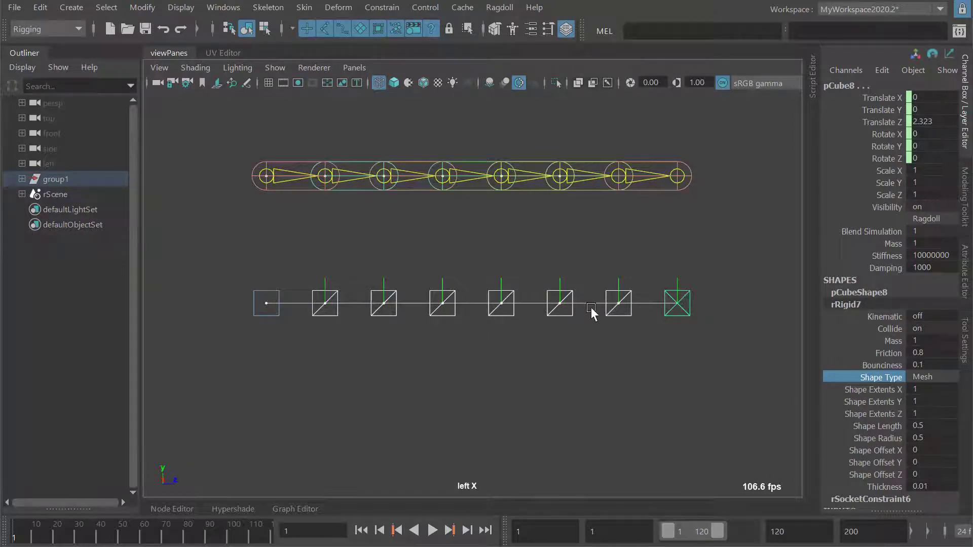
{"action": "middle_click_drag", "start_coordinate": [597, 307], "coordinate": [553, 270], "text": "alt"}
{"action": "right_click_drag", "start_coordinate": [553, 270], "coordinate": [581, 272], "text": "alt"}
{"action": "middle_click_drag", "start_coordinate": [582, 271], "coordinate": [580, 288], "text": "alt"}
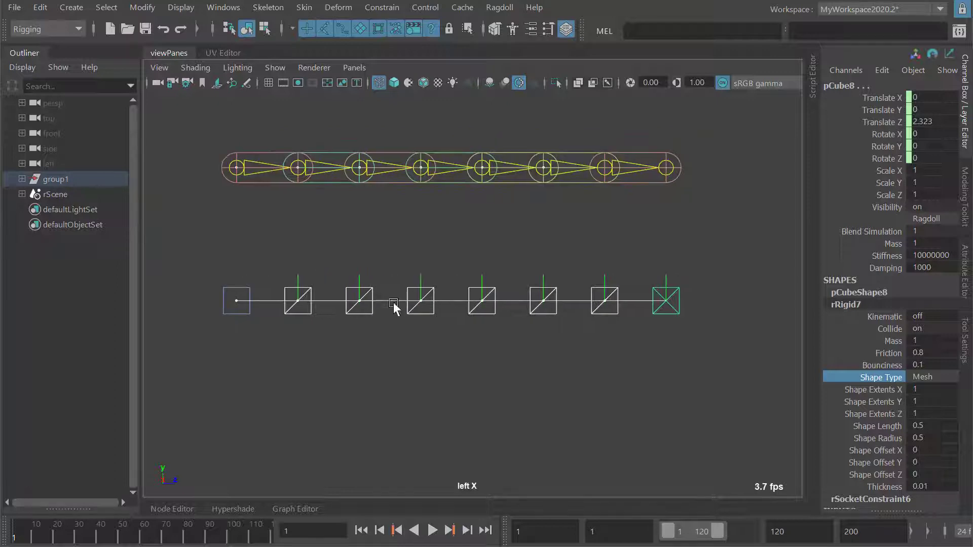
- Try the Capsule shape type on the selected cubes' rigids, and undo the change
{"action": "left_click", "coordinate": [921, 377]}
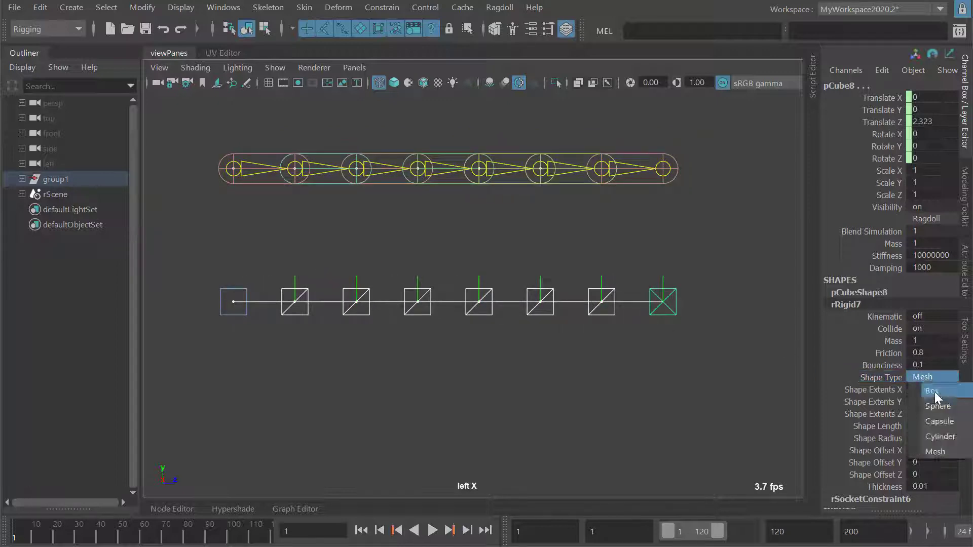
{"action": "left_click", "coordinate": [939, 422]}
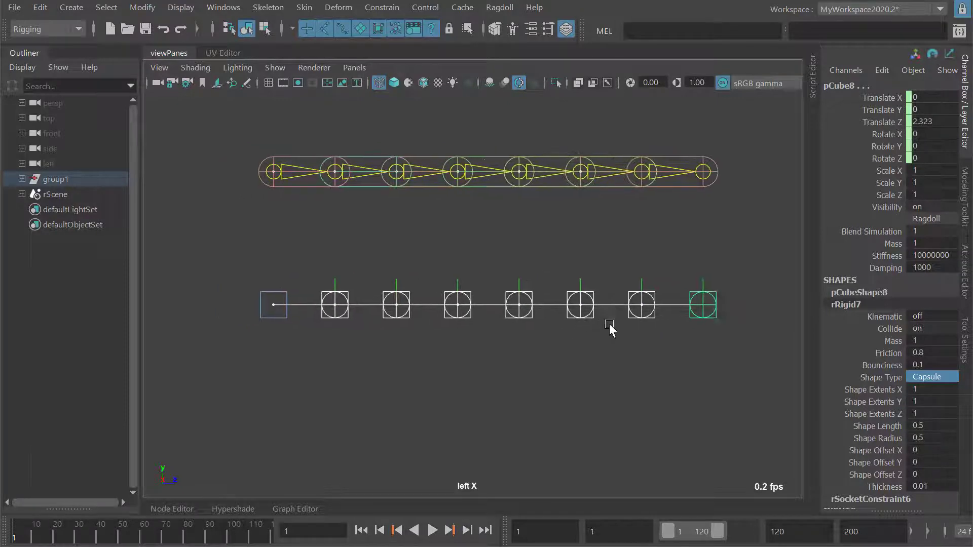
{"action": "mouse_move", "coordinate": [595, 344]}
{"action": "middle_mouse_down", "text": "alt"}
{"action": "mouse_move", "coordinate": [601, 329]}
{"action": "mouse_move", "coordinate": [584, 309]}
{"action": "mouse_move", "coordinate": [561, 313]}
{"action": "mouse_move", "coordinate": [592, 327]}
{"action": "middle_mouse_up", "text": "alt"}
{"action": "scroll", "coordinate": [582, 324], "scroll_direction": "up", "scroll_amount": 1}
{"action": "key", "text": "ctrl+z"}
- Set the selected rigids' Shape Type to Box and their Shape Offset Z to 1.18, using shaded display to check the box positions
{"action": "left_click", "coordinate": [930, 378]}
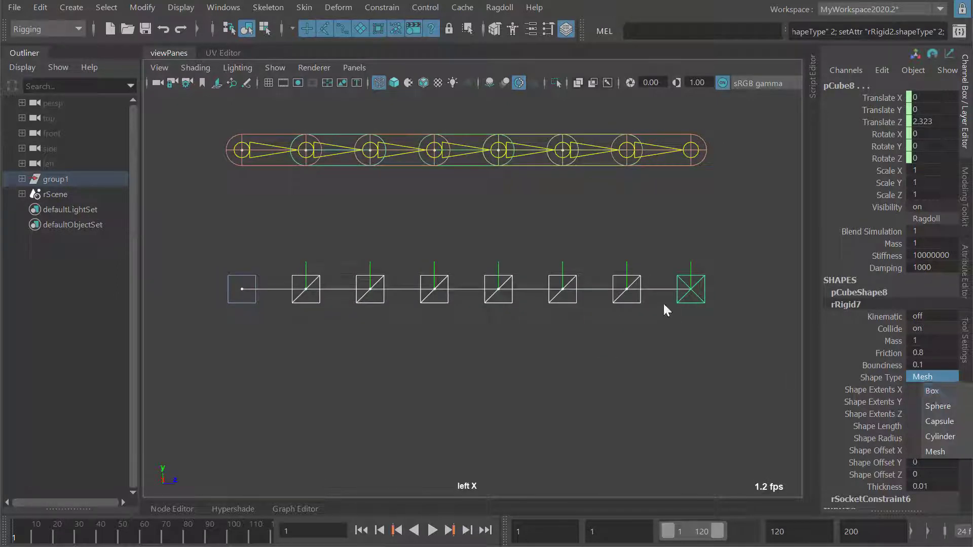
{"action": "left_click", "coordinate": [933, 393]}
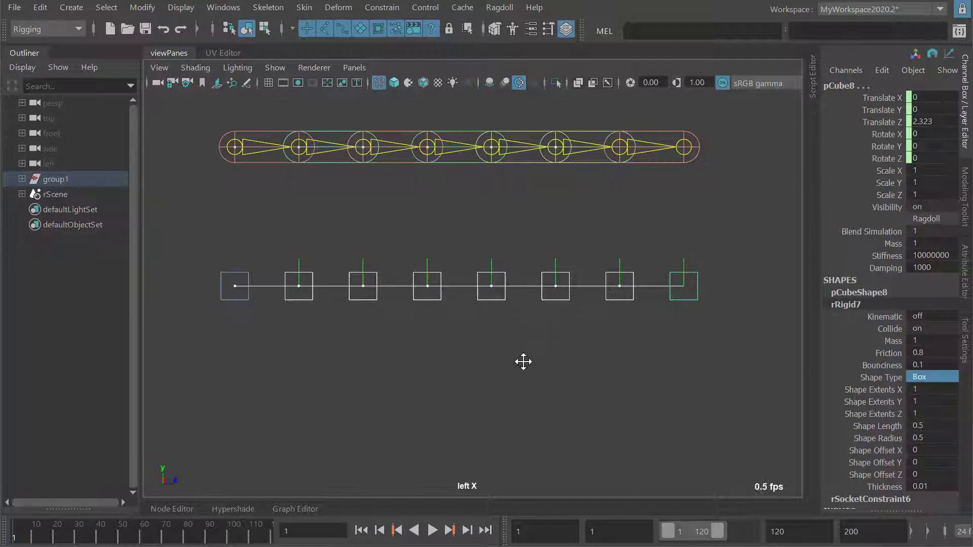
{"action": "left_click", "coordinate": [876, 474]}
{"action": "middle_click_drag", "start_coordinate": [531, 343], "coordinate": [464, 361]}
{"action": "key", "text": "5"}
{"action": "scroll", "coordinate": [450, 330], "scroll_direction": "up", "scroll_amount": 2}
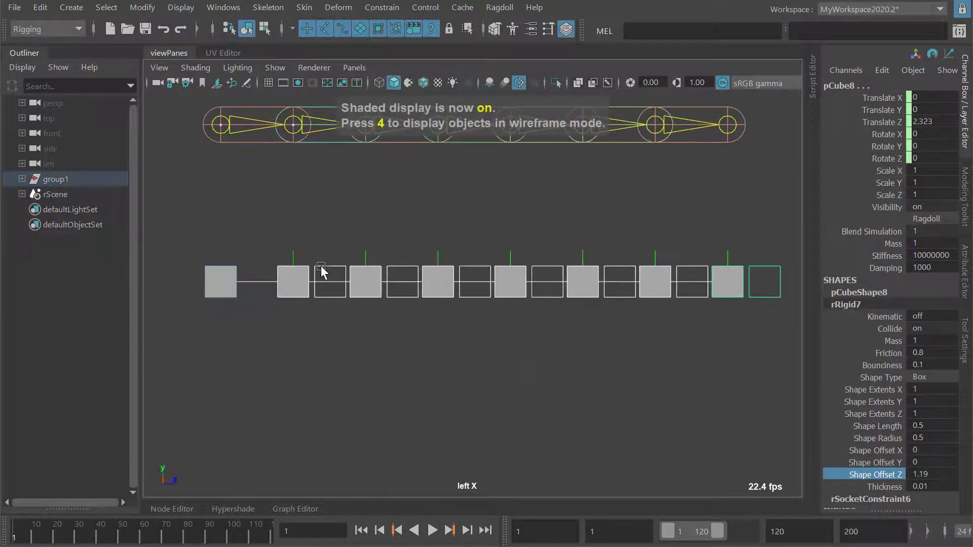
{"action": "middle_click_drag", "start_coordinate": [304, 283], "coordinate": [277, 293], "text": "alt"}
{"action": "mouse_move", "coordinate": [537, 330]}
{"action": "middle_mouse_down"}
{"action": "mouse_move", "coordinate": [547, 328]}
{"action": "mouse_move", "coordinate": [542, 336]}
{"action": "middle_mouse_up"}
{"action": "mouse_move", "coordinate": [542, 336]}
{"action": "right_mouse_down", "text": "alt"}
{"action": "mouse_move", "coordinate": [530, 334]}
{"action": "mouse_move", "coordinate": [557, 338]}
{"action": "right_mouse_up", "text": "alt"}
{"action": "middle_click_drag", "start_coordinate": [557, 338], "coordinate": [550, 334], "text": "alt"}
- Set the selected rigids' Shape Extents Z to 2.3 so that each box reaches the next one
{"action": "left_click", "coordinate": [869, 414]}
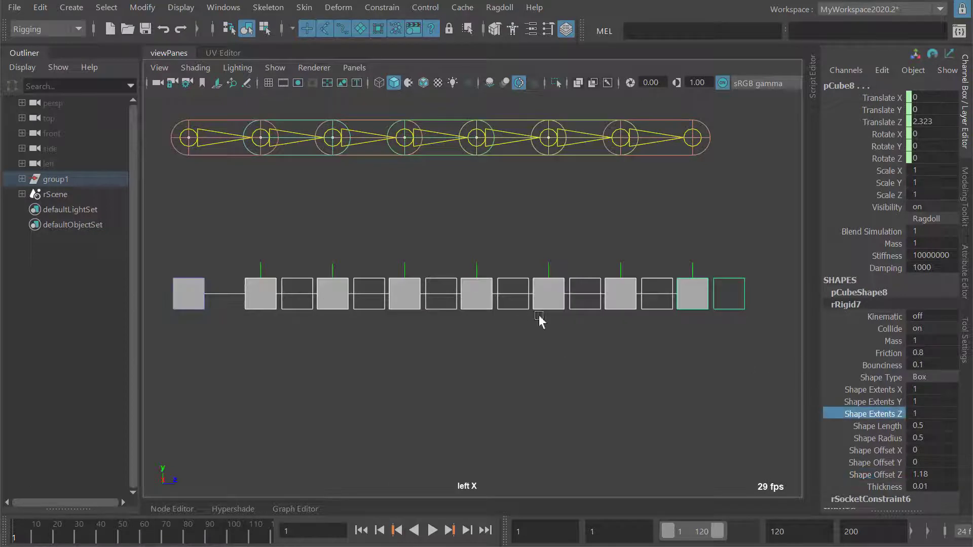
{"action": "middle_click_drag", "start_coordinate": [484, 339], "coordinate": [541, 327]}
{"action": "right_click_drag", "start_coordinate": [577, 308], "coordinate": [541, 332], "text": "alt"}
{"action": "middle_click_drag", "start_coordinate": [541, 332], "coordinate": [546, 330], "text": "alt"}
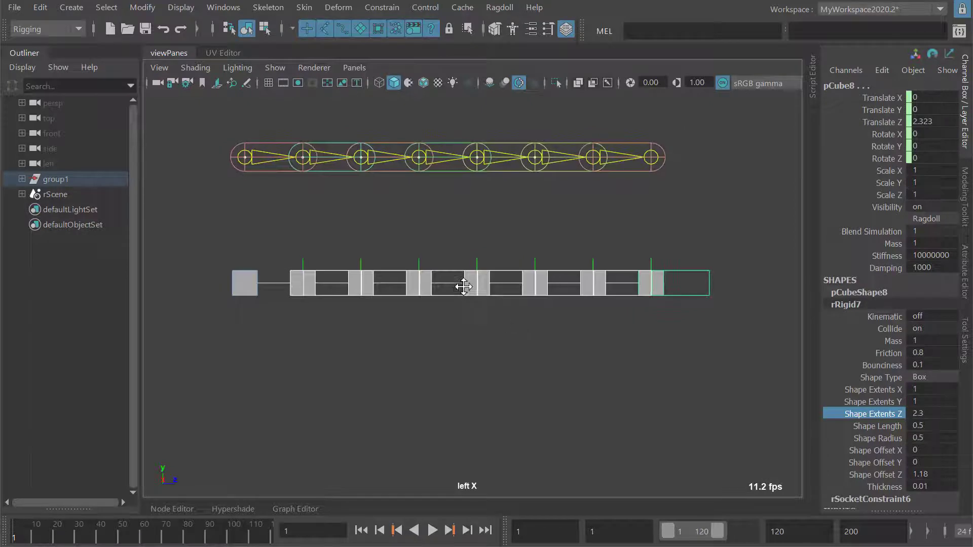
- Play the simulation in shaded display to compare the offset box shapes with the joint chain, and return to the start frame
{"action": "right_click_drag", "start_coordinate": [462, 284], "coordinate": [443, 295], "text": "alt"}
{"action": "key", "text": "5"}
{"action": "middle_click_drag", "start_coordinate": [475, 321], "coordinate": [470, 327], "text": "alt"}
{"action": "key", "text": "alt+v"}
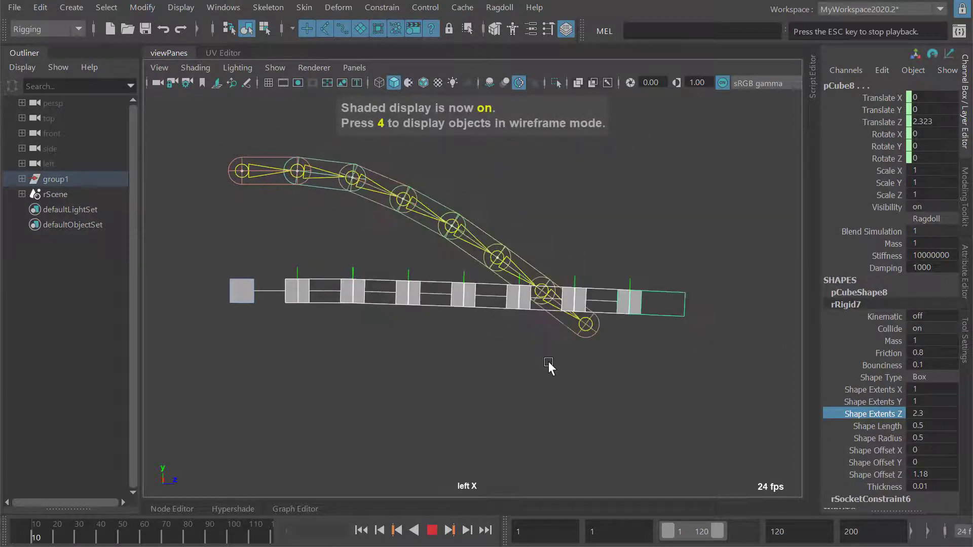
{"action": "key", "text": "alt+shift+v"}
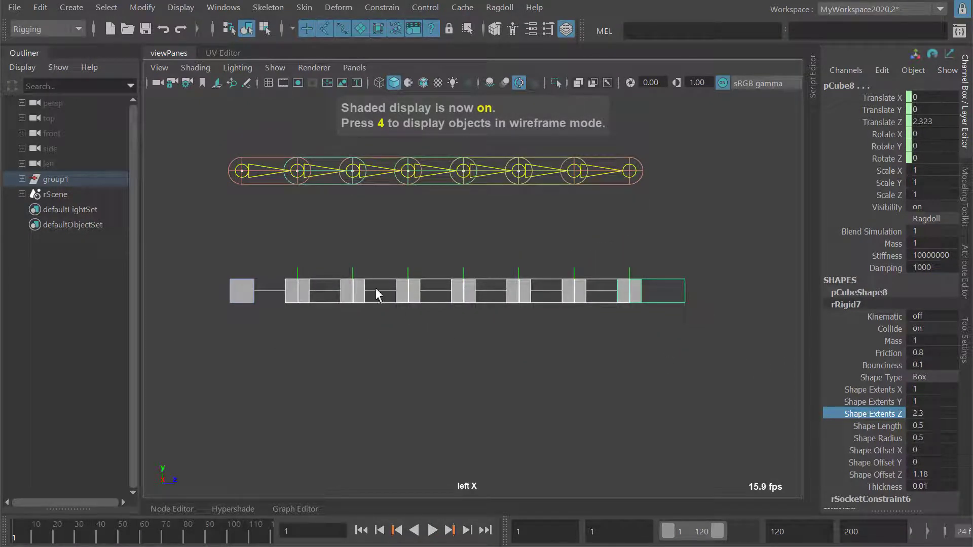
{"action": "right_click_drag", "start_coordinate": [394, 281], "coordinate": [547, 299], "text": "alt"}
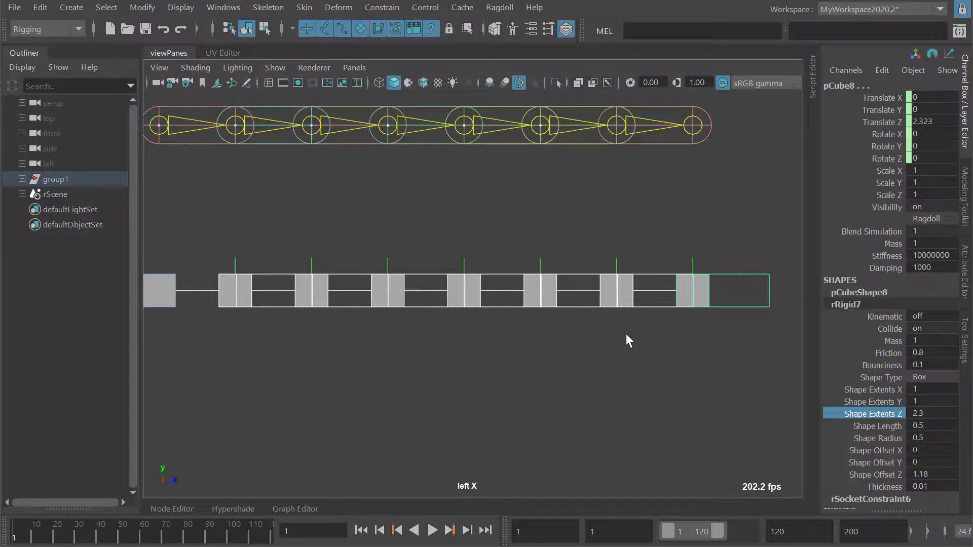
- Replay the simulation with the extended box shapes, return to the start frame and clear the selection
{"action": "right_click_drag", "start_coordinate": [627, 339], "coordinate": [534, 284], "text": "alt"}
{"action": "key", "text": "alt+v"}
{"action": "key", "text": "alt+shift+v"}
{"action": "left_click", "coordinate": [337, 236]}
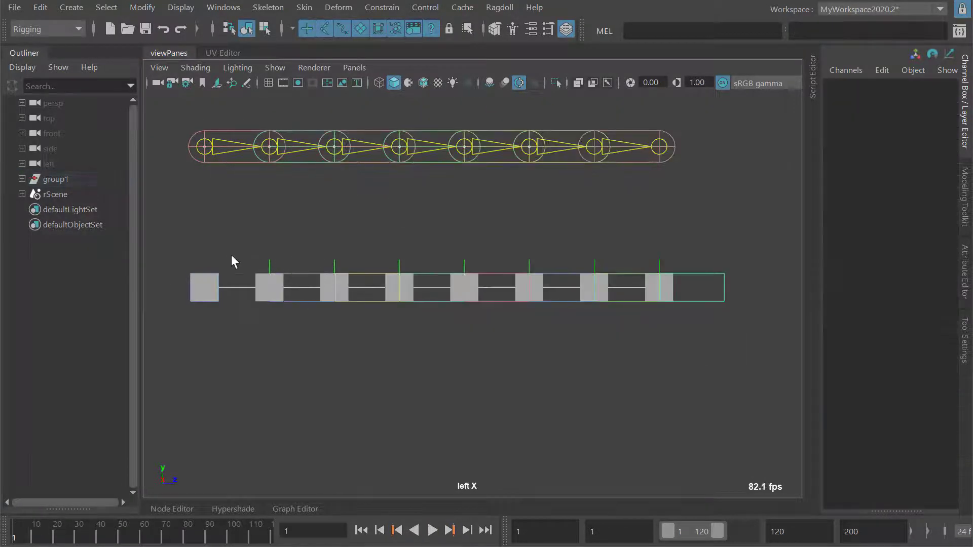
- Set the Stiffness of the seven dynamic cubes to 100000 and play the simulation
{"action": "left_click_drag", "start_coordinate": [237, 256], "coordinate": [692, 281]}
{"action": "double_click", "coordinate": [933, 256]}
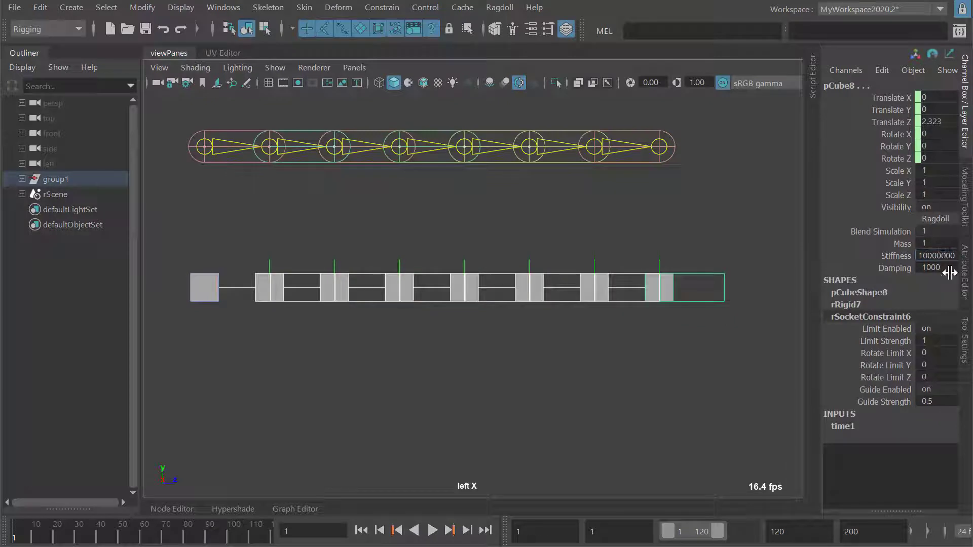
{"action": "key", "text": "BackSpace"}
{"action": "key", "text": "BackSpace"}
{"action": "key", "text": "Return"}
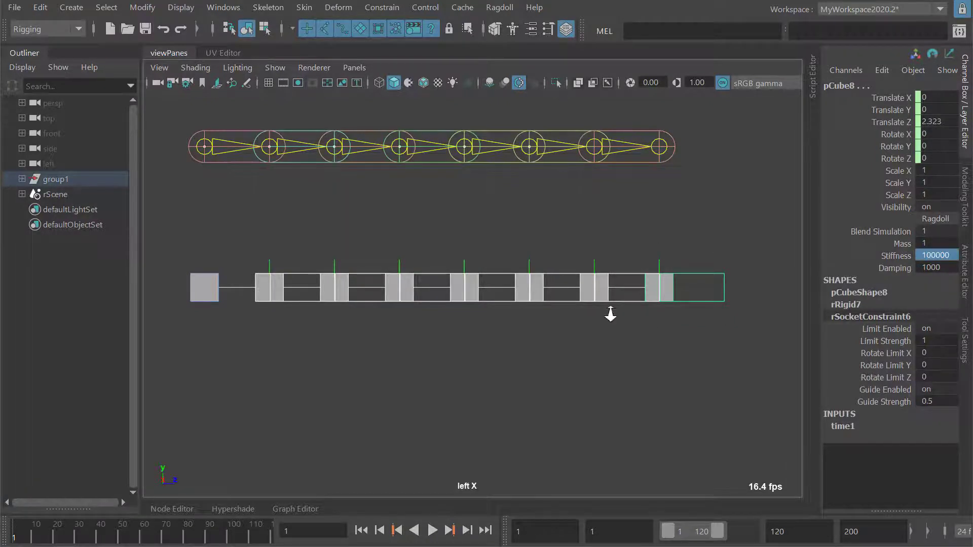
{"action": "key", "text": "alt+v"}
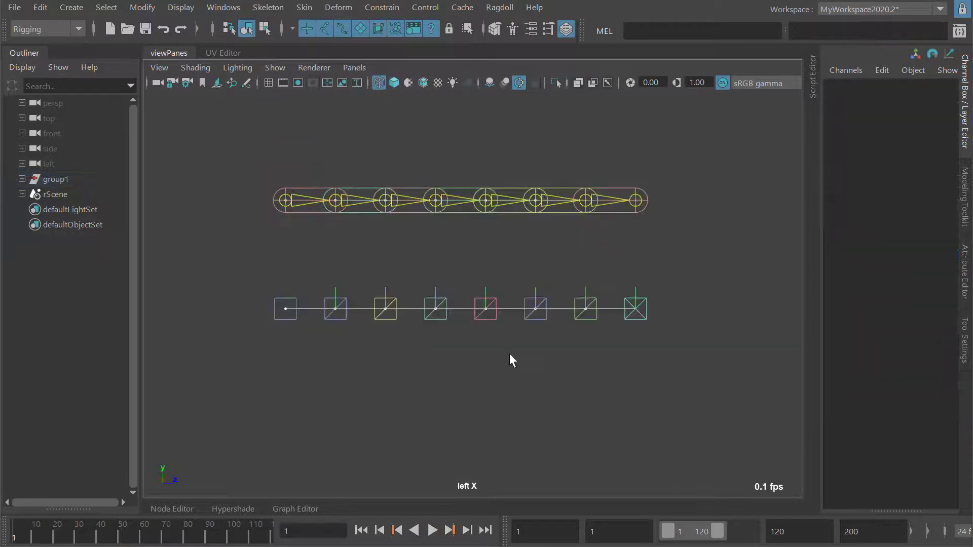
{"action": "middle_click_drag", "start_coordinate": [489, 343], "coordinate": [486, 341], "text": "alt"}
{"action": "middle_click_drag", "start_coordinate": [407, 280], "coordinate": [408, 280], "text": "alt"}
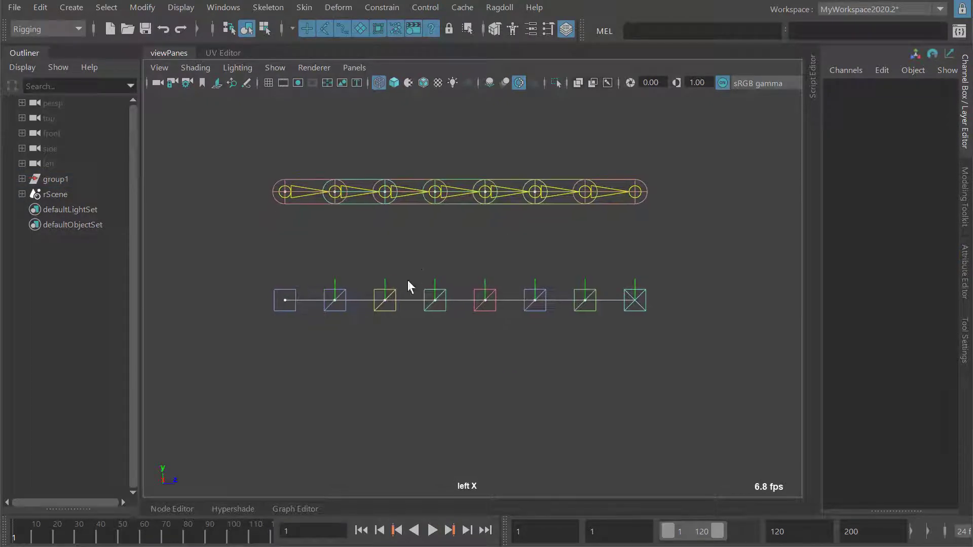
{"action": "middle_click_drag", "start_coordinate": [506, 294], "coordinate": [531, 283], "text": "alt"}
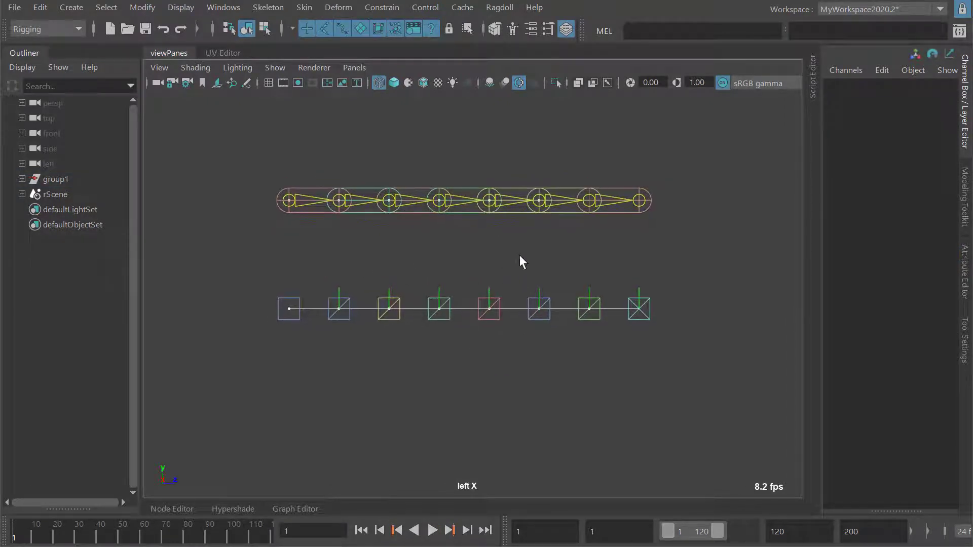
{"action": "right_click_drag", "start_coordinate": [511, 262], "coordinate": [482, 255], "text": "alt"}
{"action": "middle_click_drag", "start_coordinate": [482, 255], "coordinate": [478, 260], "text": "alt"}
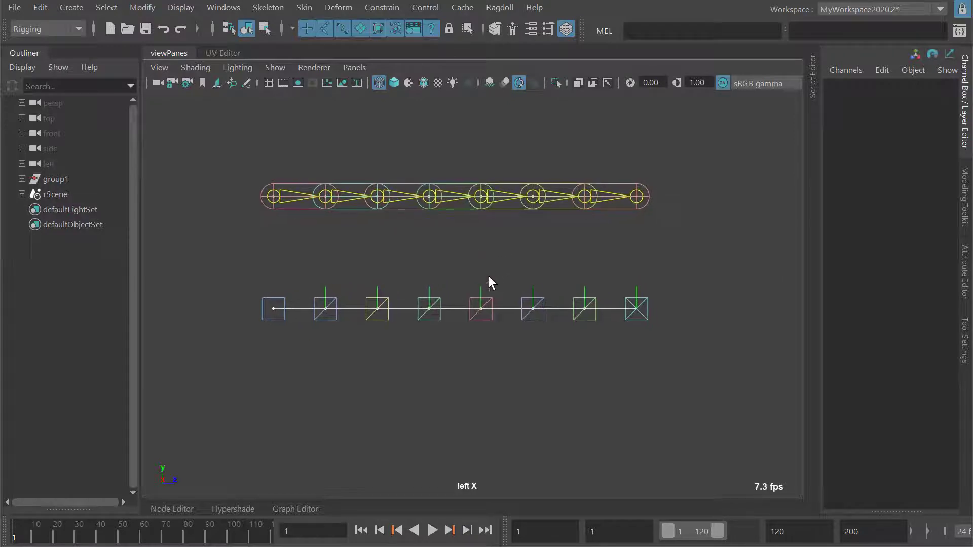
{"action": "middle_click_drag", "start_coordinate": [500, 295], "coordinate": [508, 291], "text": "alt"}
{"action": "left_click_drag", "start_coordinate": [595, 278], "coordinate": [536, 301]}
{"action": "left_click", "coordinate": [619, 261]}
{"action": "left_click", "coordinate": [570, 267]}
{"action": "middle_click_drag", "start_coordinate": [551, 271], "coordinate": [549, 273], "text": "alt"}
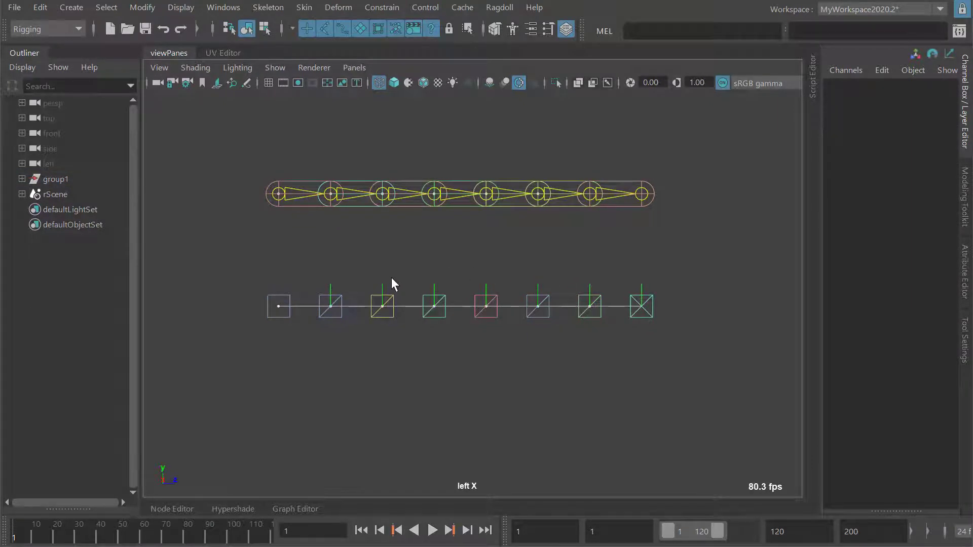
{"action": "middle_click_drag", "start_coordinate": [360, 281], "coordinate": [321, 298], "text": "alt"}
{"action": "left_click", "coordinate": [331, 287]}
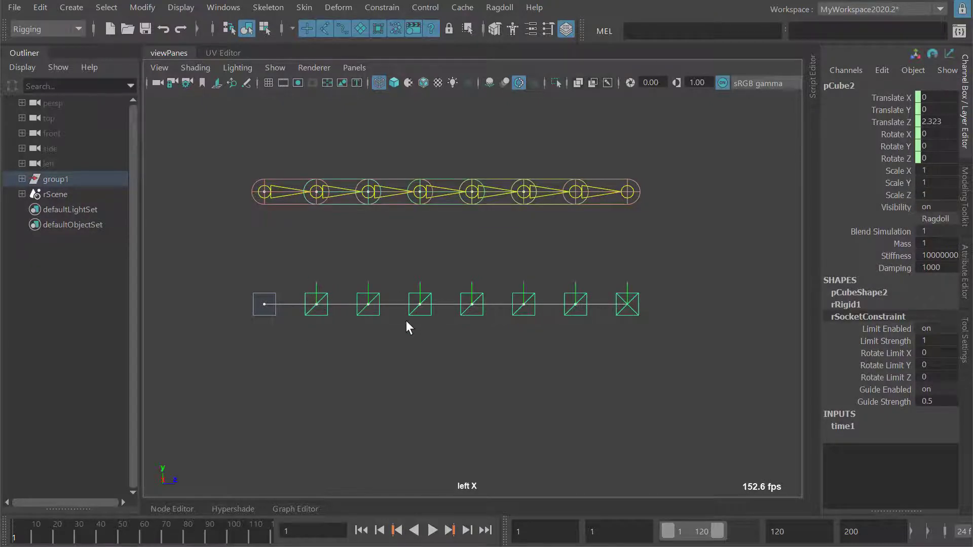
{"action": "middle_click_drag", "start_coordinate": [423, 297], "coordinate": [398, 300], "text": "alt"}
{"action": "left_click", "coordinate": [354, 275]}
{"action": "middle_click_drag", "start_coordinate": [354, 275], "coordinate": [380, 270], "text": "alt"}
{"action": "left_click", "coordinate": [353, 305]}
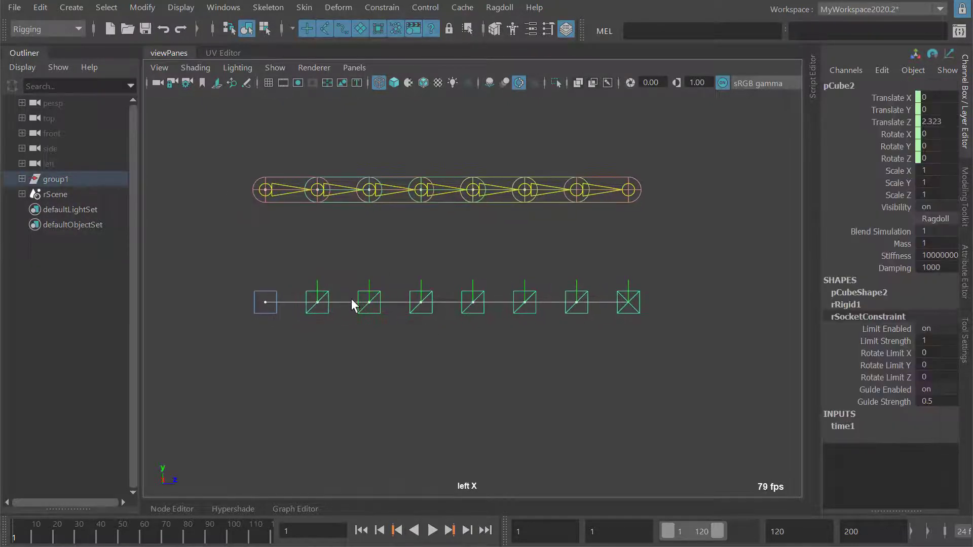
- Select the +Z side vertices of the seven dynamic cubes in component mode and move them along Z to lengthen the cubes
{"action": "left_click_drag", "start_coordinate": [294, 265], "coordinate": [628, 296]}
{"action": "middle_click_drag", "start_coordinate": [607, 299], "coordinate": [601, 294], "text": "alt"}
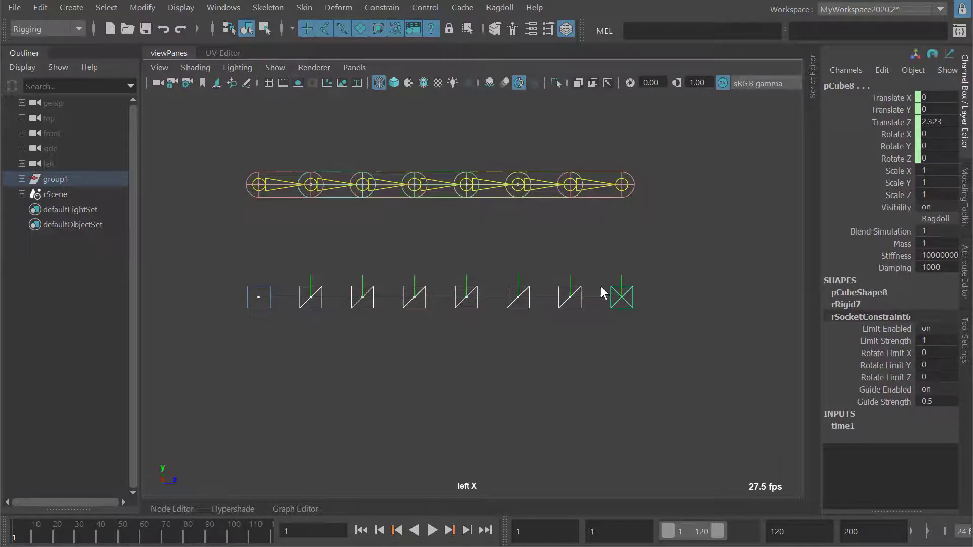
{"action": "key", "text": "F8"}
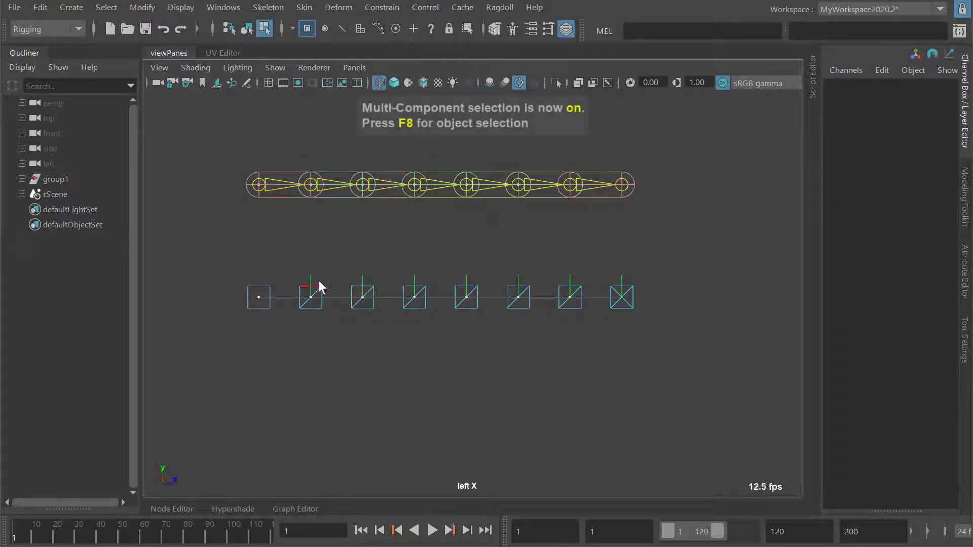
{"action": "left_click_drag", "start_coordinate": [312, 276], "coordinate": [343, 321]}
{"action": "left_click_drag", "start_coordinate": [362, 273], "coordinate": [386, 317], "text": "shift"}
{"action": "left_click_drag", "start_coordinate": [417, 274], "coordinate": [437, 316], "text": "shift"}
{"action": "left_click_drag", "start_coordinate": [468, 277], "coordinate": [487, 317], "text": "shift"}
{"action": "left_click_drag", "start_coordinate": [523, 274], "coordinate": [539, 317], "text": "shift"}
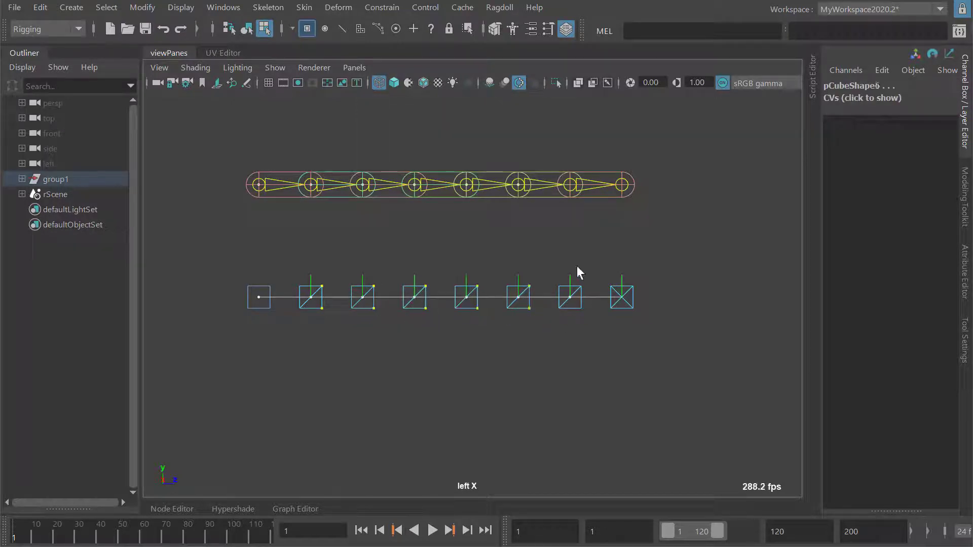
{"action": "left_click_drag", "start_coordinate": [576, 268], "coordinate": [591, 314], "text": "shift"}
{"action": "left_click_drag", "start_coordinate": [630, 274], "coordinate": [639, 315], "text": "shift"}
{"action": "key", "text": "w"}
{"action": "left_click_drag", "start_coordinate": [555, 298], "coordinate": [583, 299]}
- Move all vertices of the seven lengthened cubes along Z so each box starts at its pivot and meets the next
{"action": "left_click_drag", "start_coordinate": [686, 272], "coordinate": [287, 330]}
{"action": "left_click_drag", "start_coordinate": [549, 299], "coordinate": [566, 297]}
{"action": "left_click", "coordinate": [571, 268]}
{"action": "middle_click_drag", "start_coordinate": [513, 294], "coordinate": [504, 290], "text": "alt"}
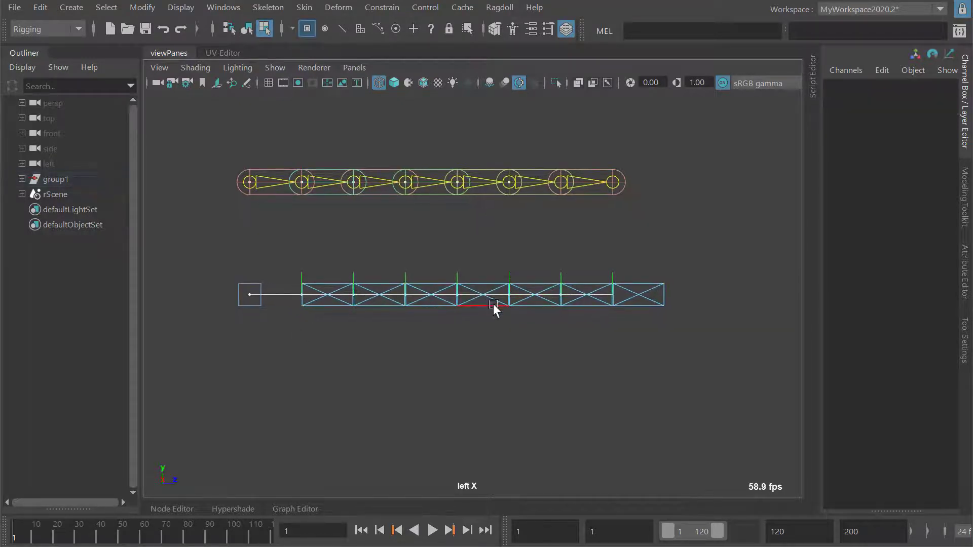
- Play the simulation several times to compare the lengthened cubes with the joint chain, and return to the start frame
{"action": "key", "text": "alt+v"}
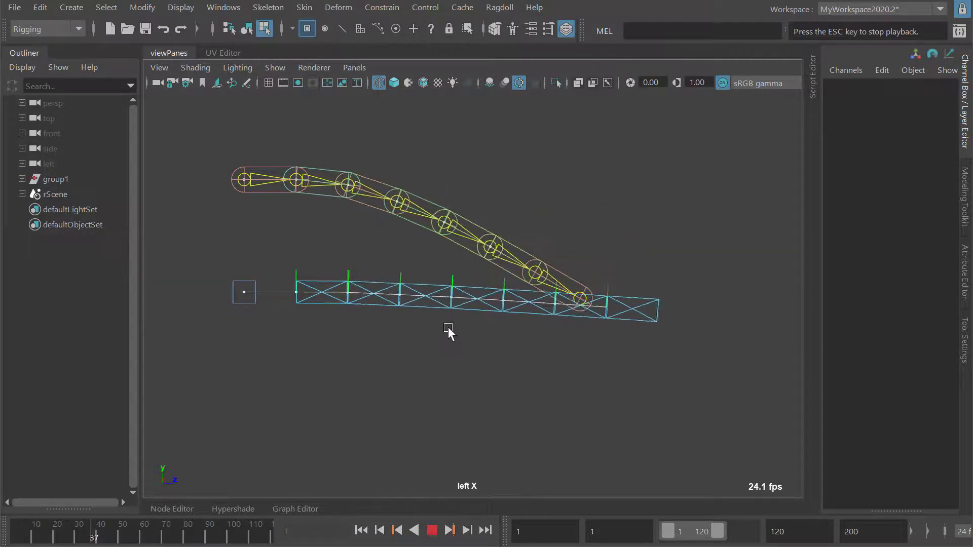
{"action": "key", "text": "Escape"}
{"action": "key", "text": "alt+shift+v"}
{"action": "key", "text": "alt+v"}
{"action": "key", "text": "Escape"}
{"action": "middle_click_drag", "start_coordinate": [422, 335], "coordinate": [431, 363], "text": "alt"}
{"action": "key", "text": "alt+v"}
{"action": "key", "text": "Escape"}
{"action": "key", "text": "alt+shift+v"}
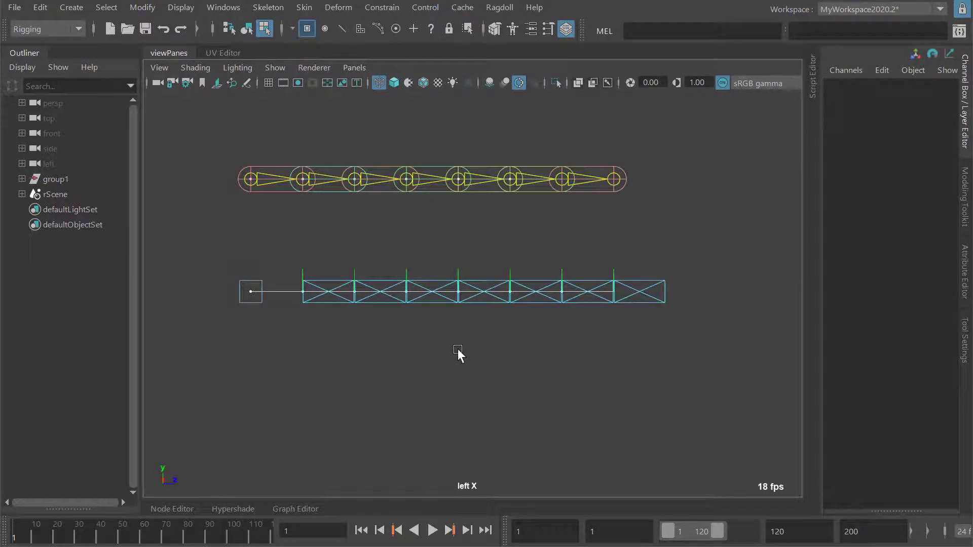
- Switch back to object selection mode and clear the selection
{"action": "key", "text": "F8"}
{"action": "left_click", "coordinate": [400, 369]}
{"action": "middle_click_drag", "start_coordinate": [400, 369], "coordinate": [412, 370], "text": "alt"}
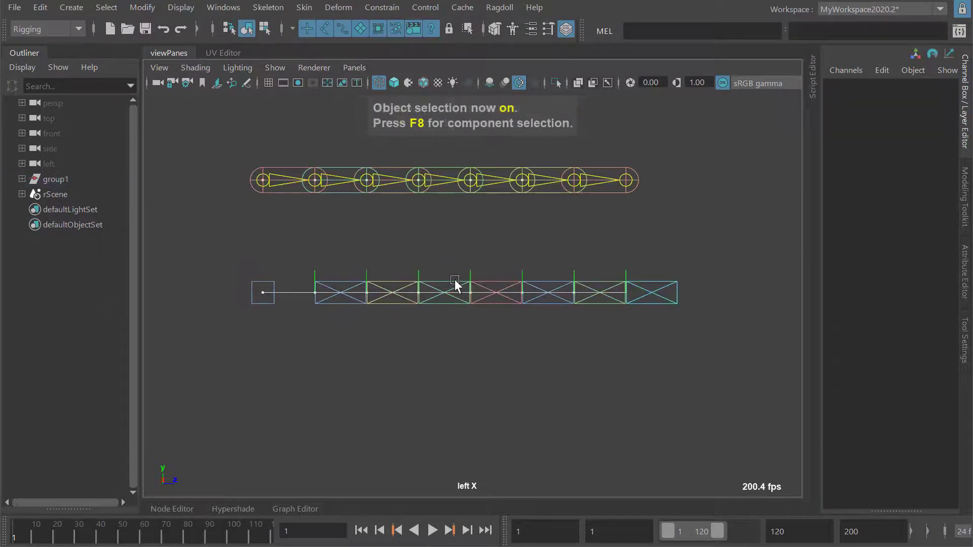
{"action": "left_click_drag", "start_coordinate": [456, 285], "coordinate": [423, 289]}
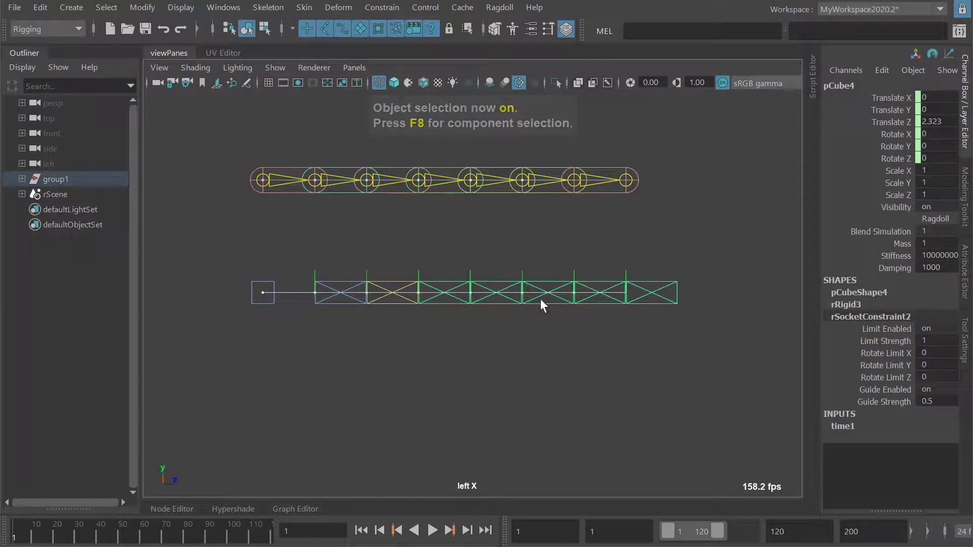
{"action": "middle_click_drag", "start_coordinate": [560, 289], "coordinate": [553, 290], "text": "alt"}
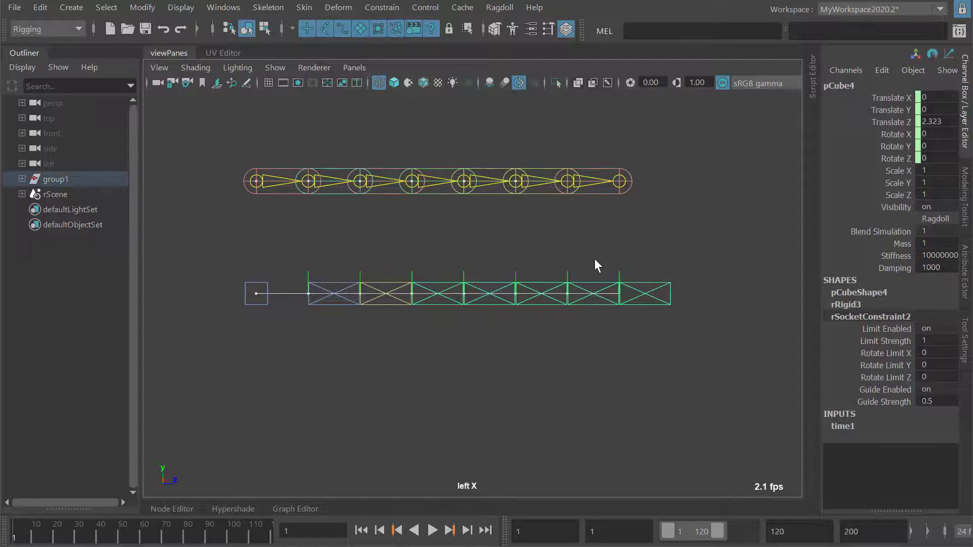
{"action": "middle_click_drag", "start_coordinate": [559, 253], "coordinate": [575, 253], "text": "alt"}
{"action": "middle_click_drag", "start_coordinate": [677, 209], "coordinate": [684, 205], "text": "alt"}
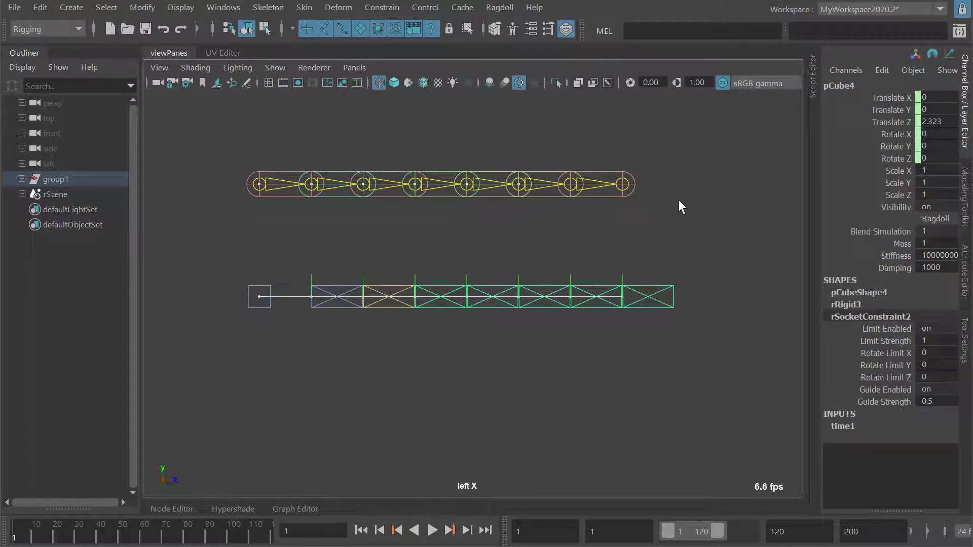
{"action": "mouse_move", "coordinate": [421, 272]}
{"action": "middle_mouse_down", "text": "alt"}
{"action": "mouse_move", "coordinate": [445, 263]}
{"action": "mouse_move", "coordinate": [408, 262]}
{"action": "mouse_move", "coordinate": [436, 269]}
{"action": "middle_mouse_up", "text": "alt"}
{"action": "left_click", "coordinate": [406, 279], "text": "shift"}
{"action": "left_click", "coordinate": [415, 259]}
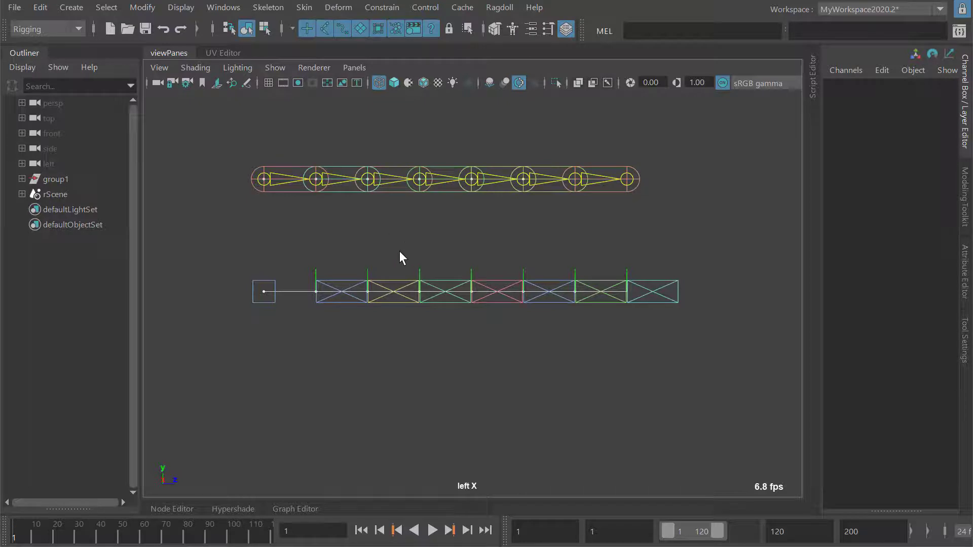
{"action": "scroll", "coordinate": [377, 259], "scroll_direction": "up", "scroll_amount": 1}
{"action": "middle_click_drag", "start_coordinate": [377, 259], "coordinate": [373, 282], "text": "alt"}
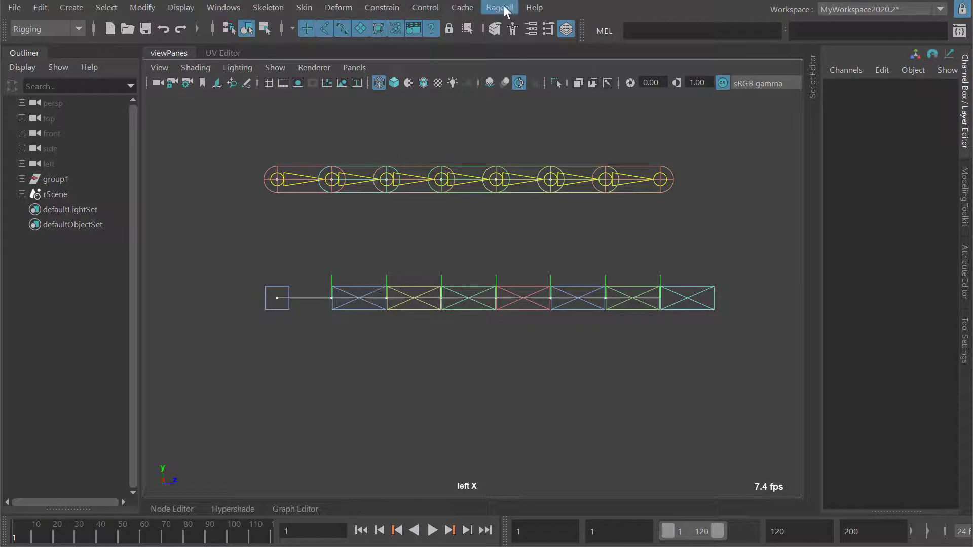
{"action": "middle_click_drag", "start_coordinate": [487, 312], "coordinate": [498, 297], "text": "alt"}
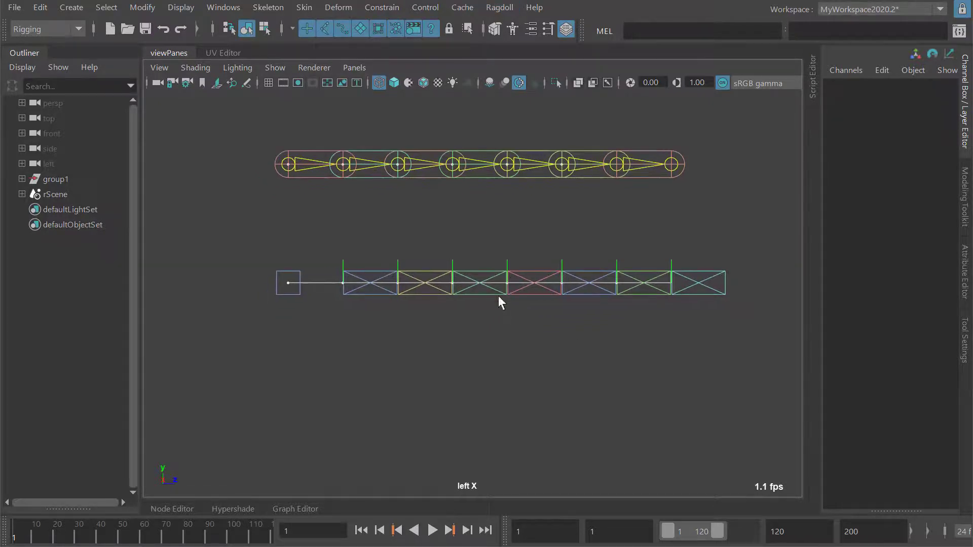
{"action": "left_click_drag", "start_coordinate": [433, 273], "coordinate": [472, 270]}
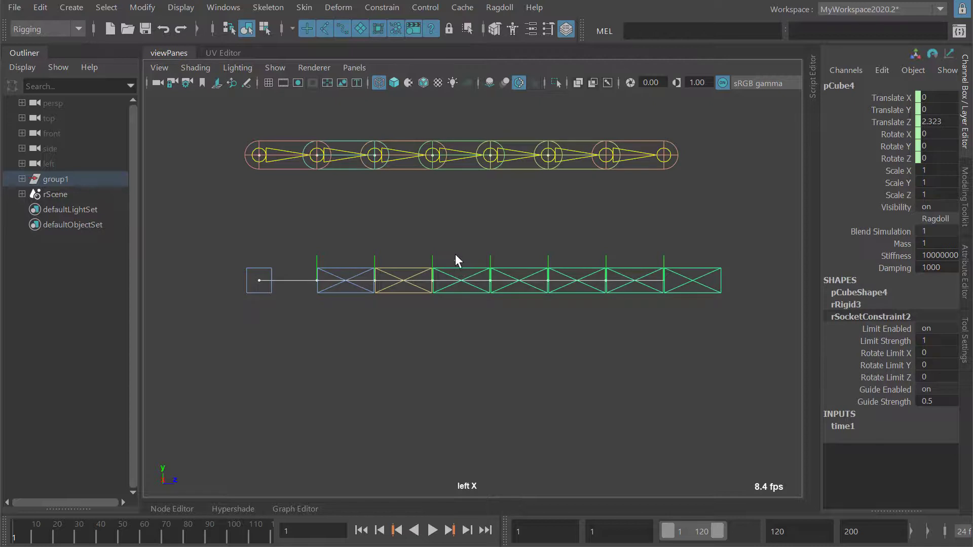
{"action": "mouse_move", "coordinate": [474, 264]}
{"action": "middle_mouse_down", "text": "alt"}
{"action": "mouse_move", "coordinate": [483, 260]}
{"action": "mouse_move", "coordinate": [467, 259]}
{"action": "middle_mouse_up", "text": "alt"}
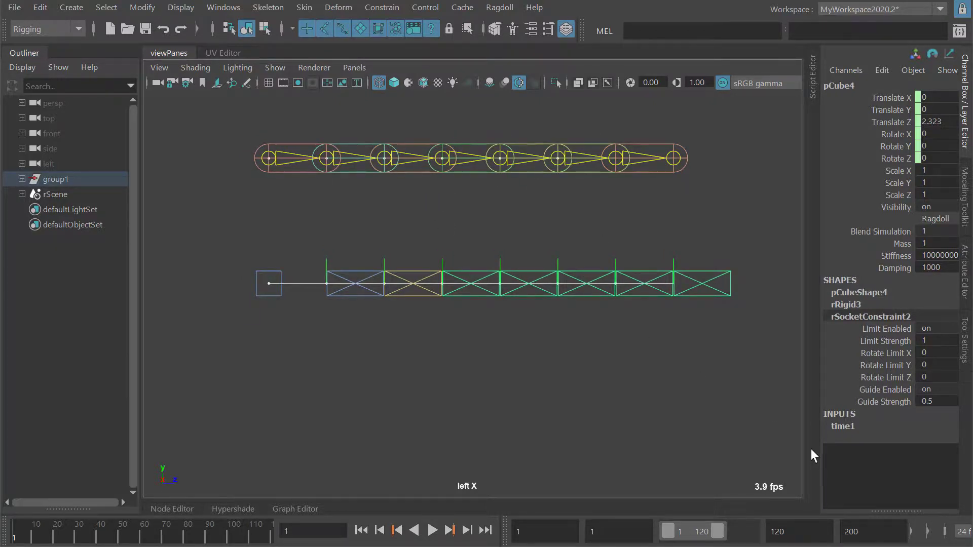
{"action": "middle_click_drag", "start_coordinate": [492, 228], "coordinate": [492, 241], "text": "alt"}
{"action": "left_click", "coordinate": [491, 242]}
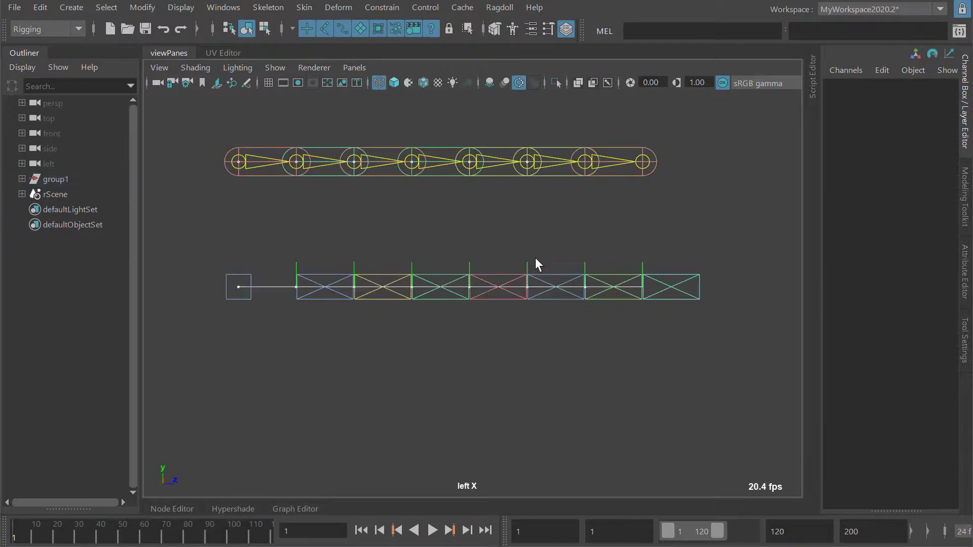
- Play the simulation with both the joint chain and the lengthened cube chain in view
{"action": "middle_click_drag", "start_coordinate": [461, 285], "coordinate": [519, 298], "text": "alt"}
{"action": "right_click_drag", "start_coordinate": [519, 298], "coordinate": [465, 303], "text": "alt"}
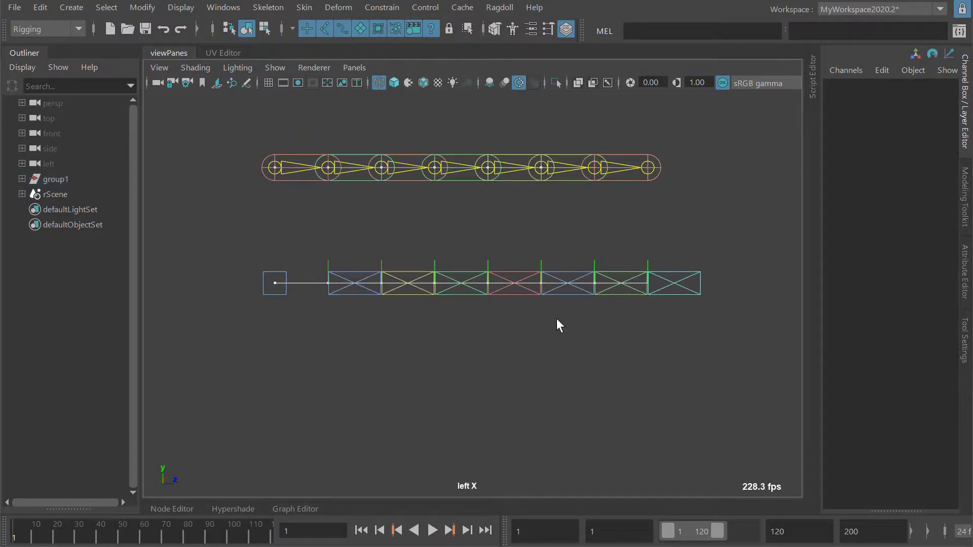
{"action": "key", "text": "alt+v"}
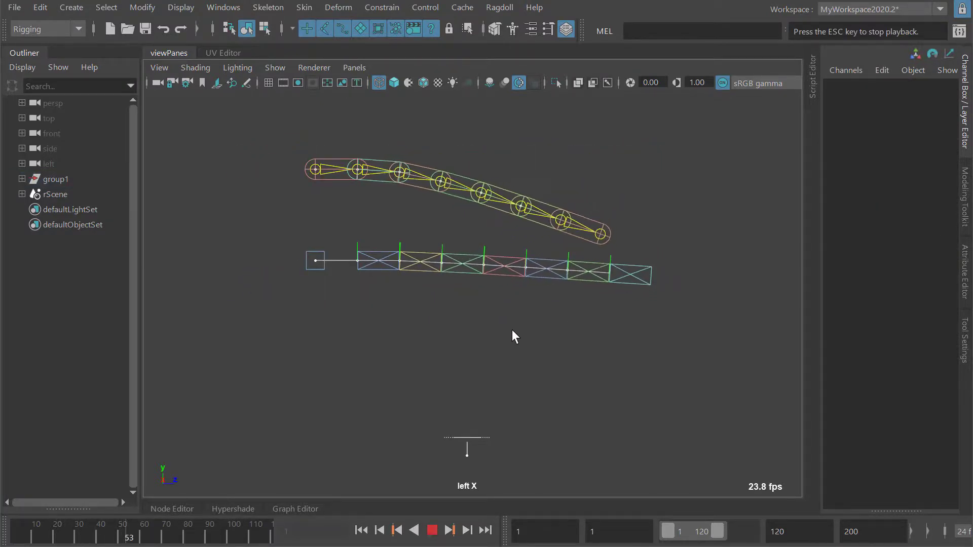